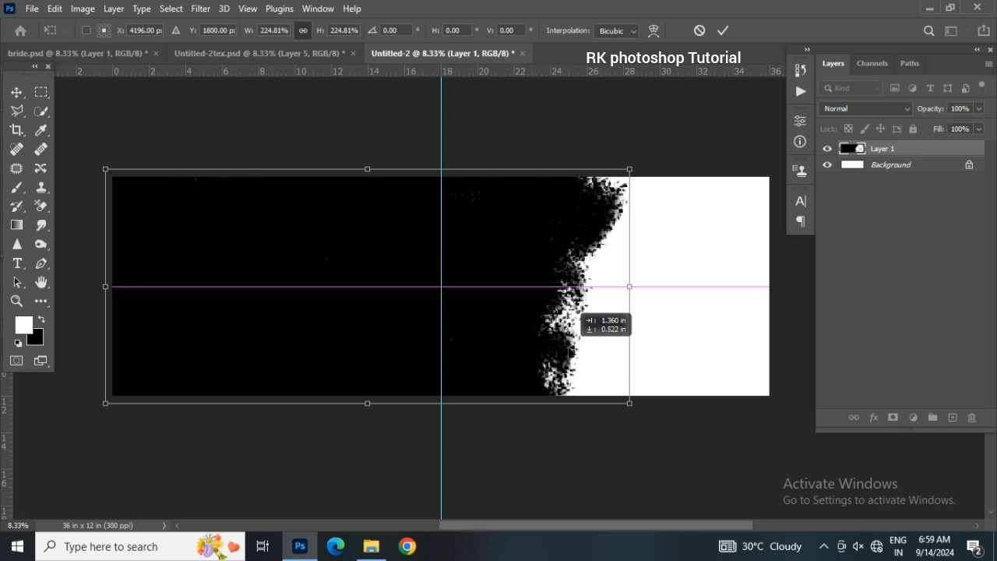
- Finish scaling the black brush texture to 224.81% so it covers roughly the left three quarters of the canvas
key(Return)
scroll(578, 365, up, 1)
drag(398, 323, 423, 318)
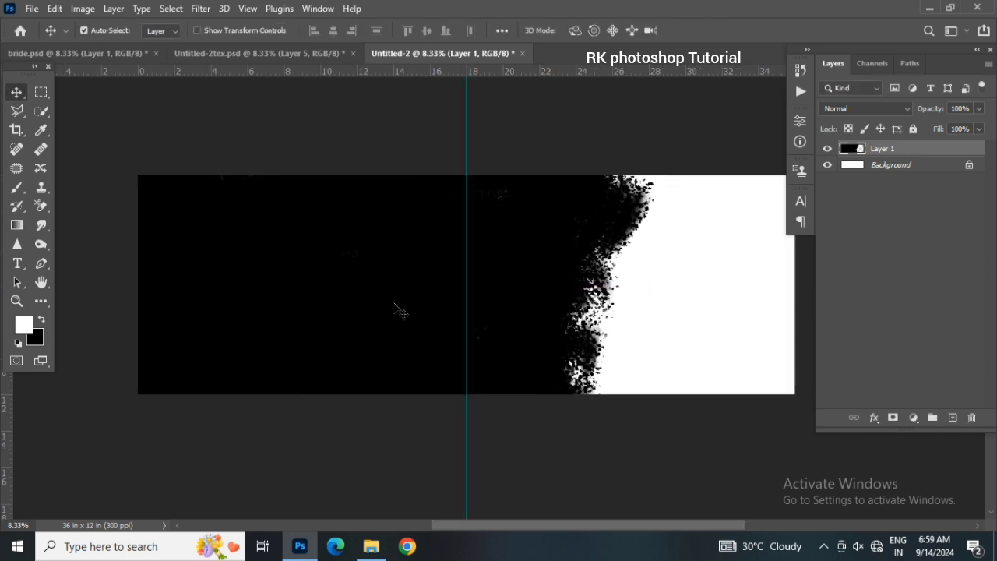
- Bring the red hearts image from Untitled-2tex.psd into Untitled-2 and stretch it over the black brush texture
click(291, 56)
drag(583, 370, 666, 293)
key(ctrl+t)
drag(282, 293, 130, 234)
drag(406, 190, 412, 162)
drag(403, 397, 402, 403)
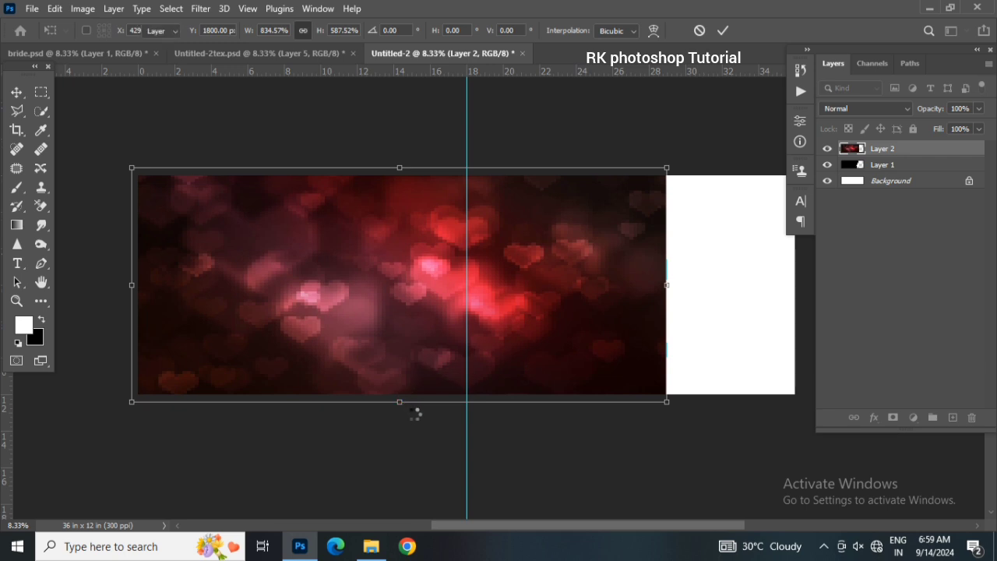
key(Return)
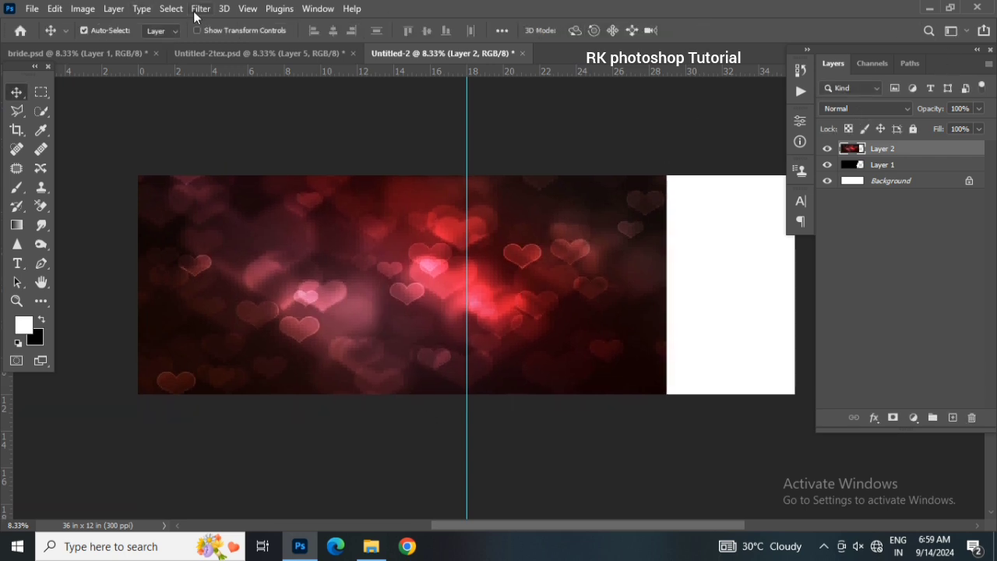
- Apply a Gaussian Blur with a 470.4 pixel radius to the hearts layer and clip it to the black brush layer
click(200, 9)
mouse_move(265, 196)
click(416, 251)
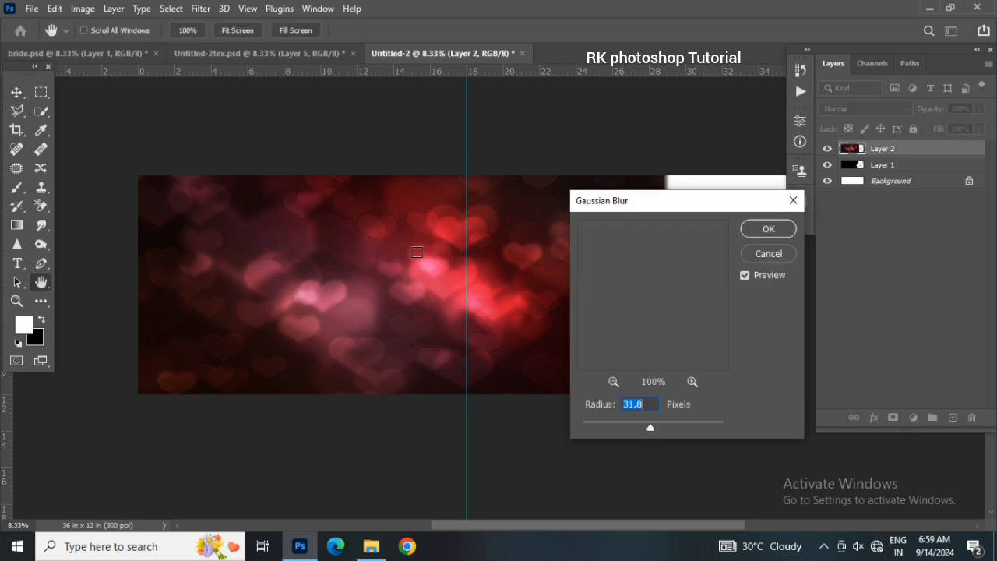
drag(692, 427, 706, 425)
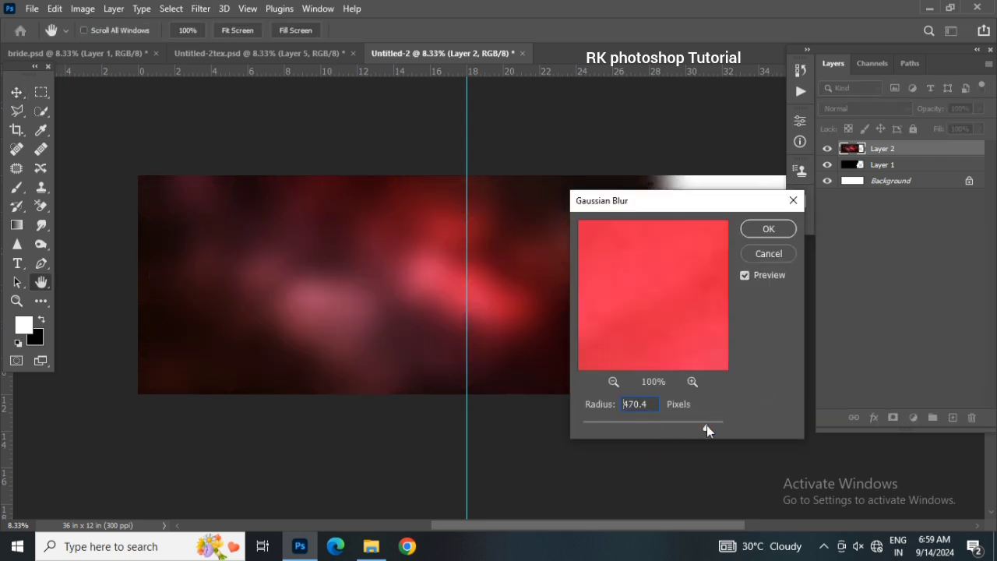
click(769, 228)
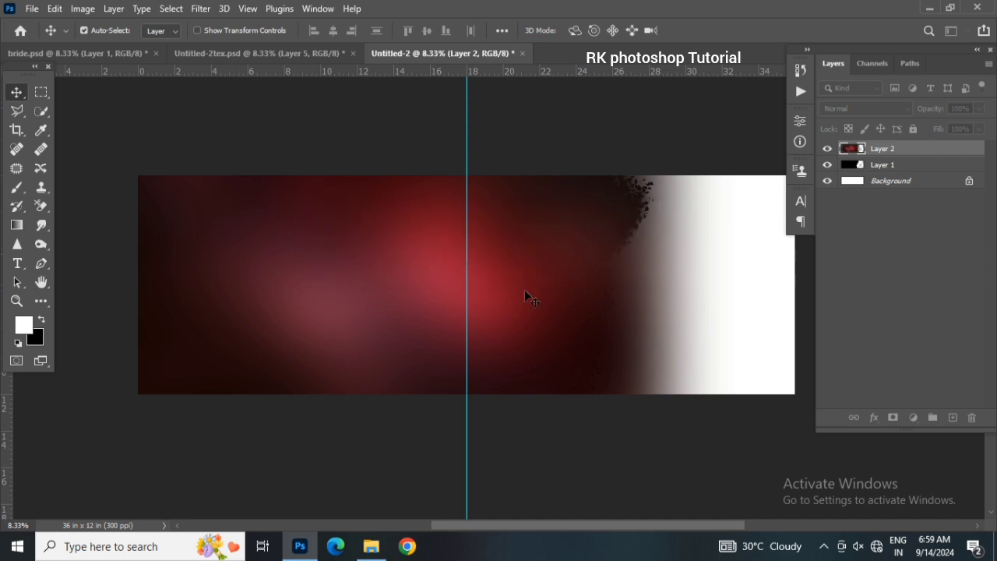
right_click(870, 149)
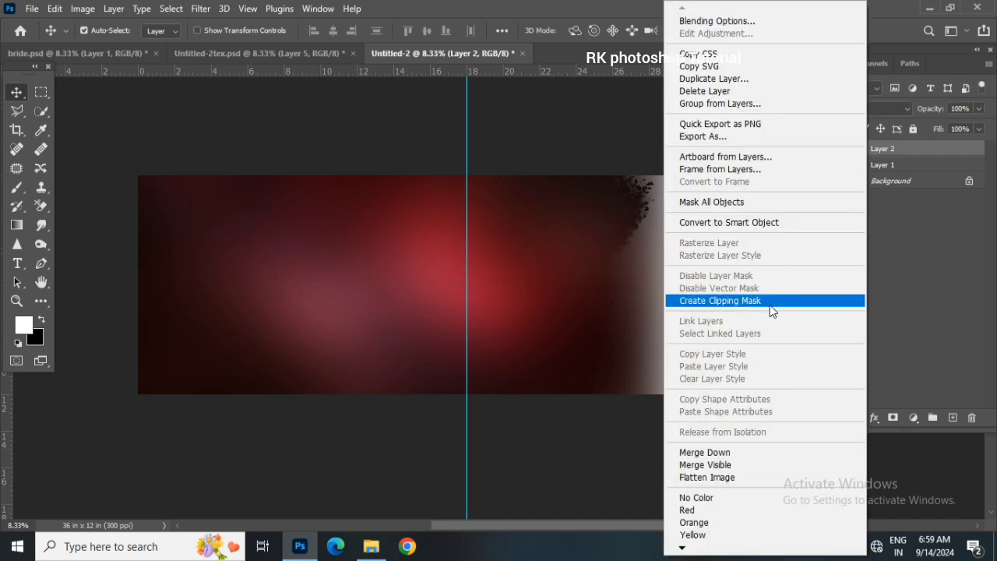
click(772, 307)
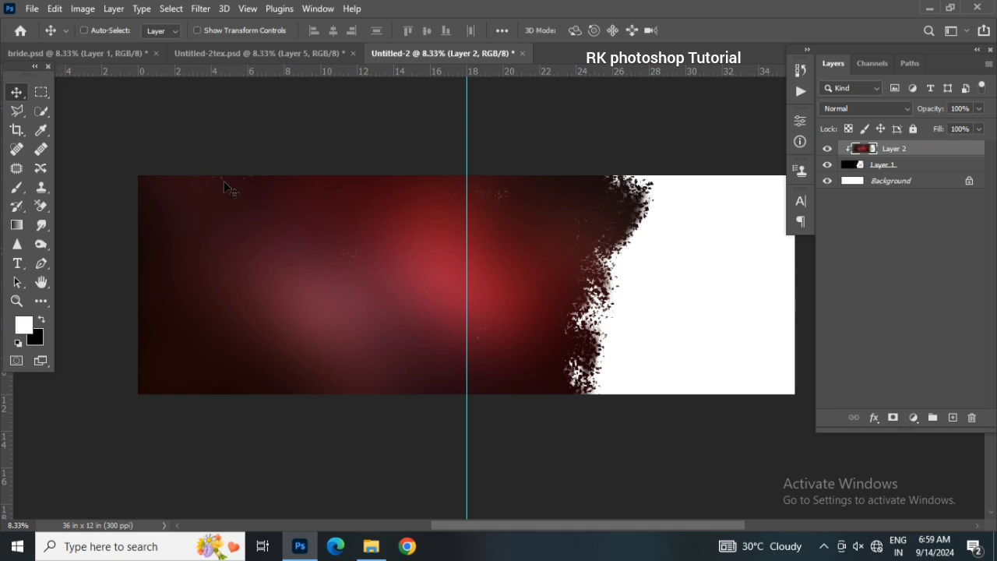
- Draw a white rectangle shape of about 1510 by 1784 px on the left part of the canvas
key(ctrl+plus)
drag(218, 263, 387, 286)
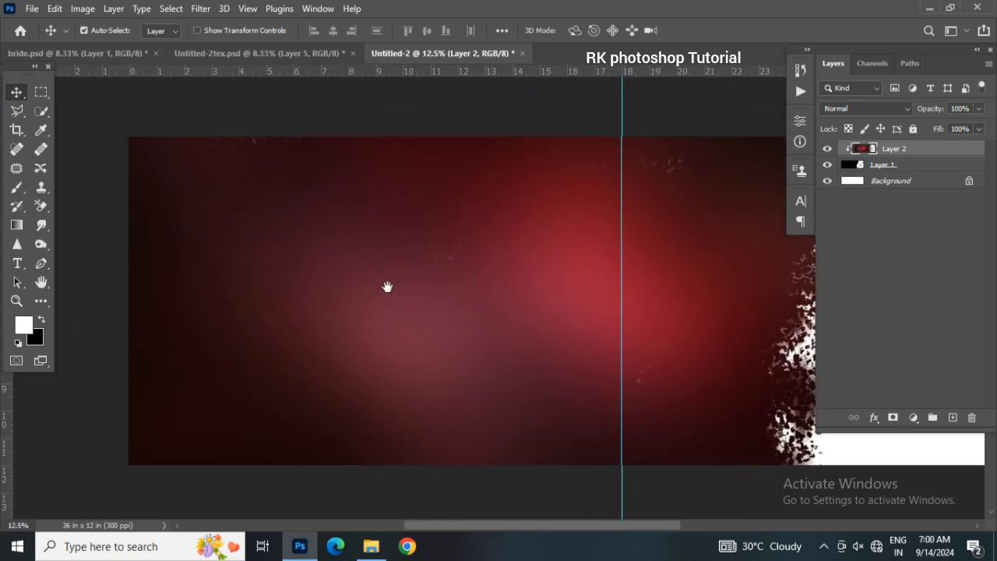
click(34, 304)
click(36, 304)
click(45, 306)
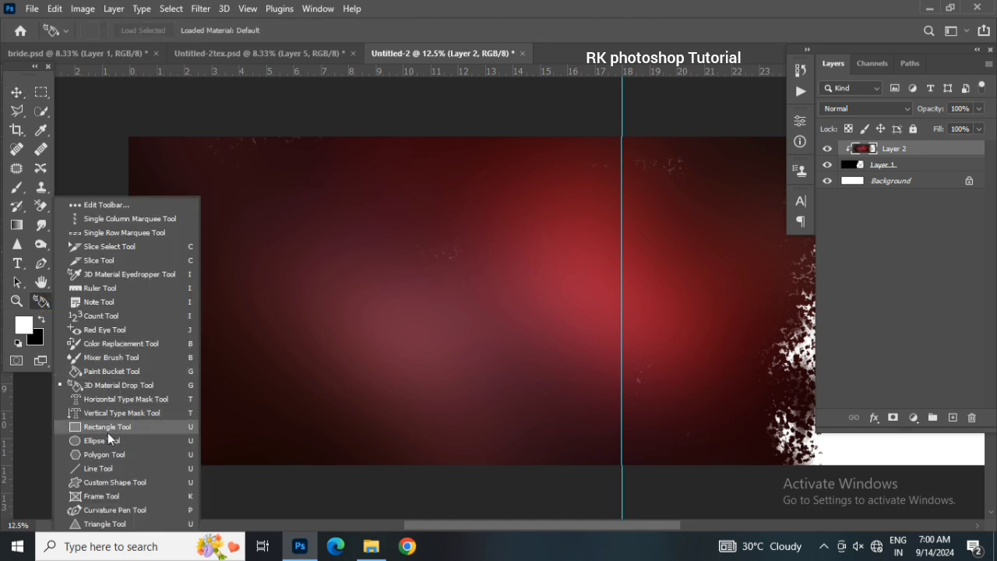
click(138, 431)
drag(224, 211, 361, 373)
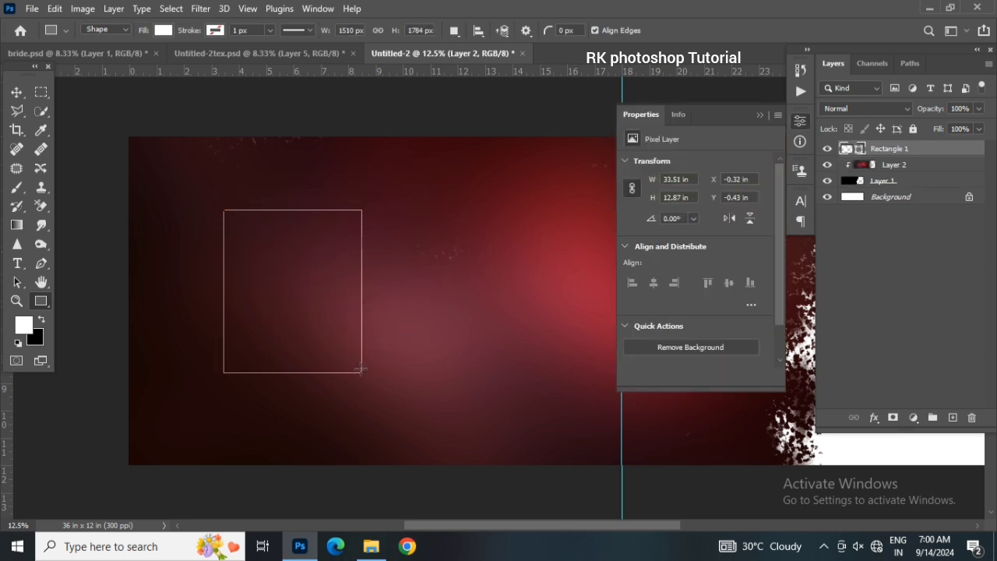
click(759, 118)
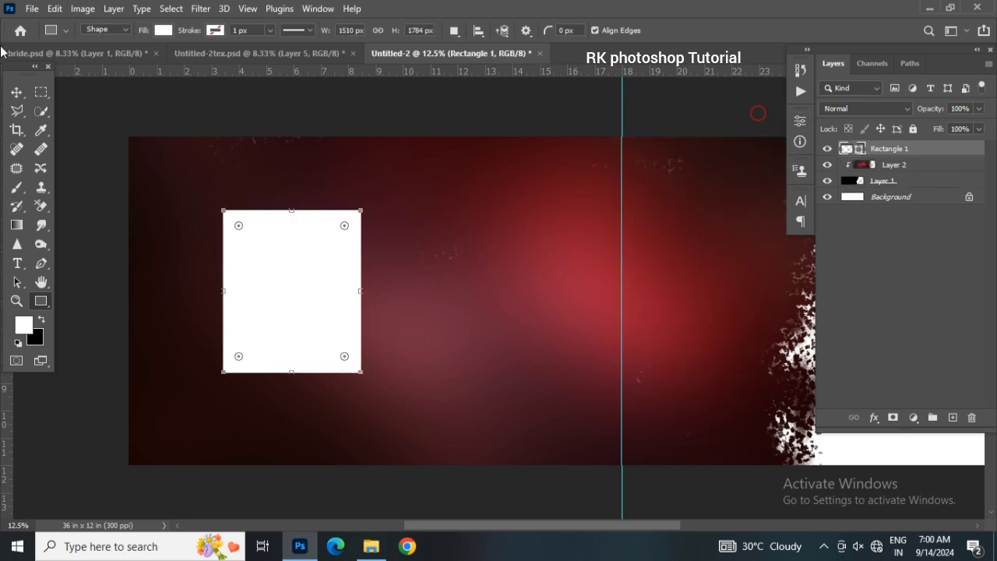
- Duplicate the white rectangle and shrink the copy slightly about its center to leave an even margin inside the original
click(17, 92)
key(ctrl+t)
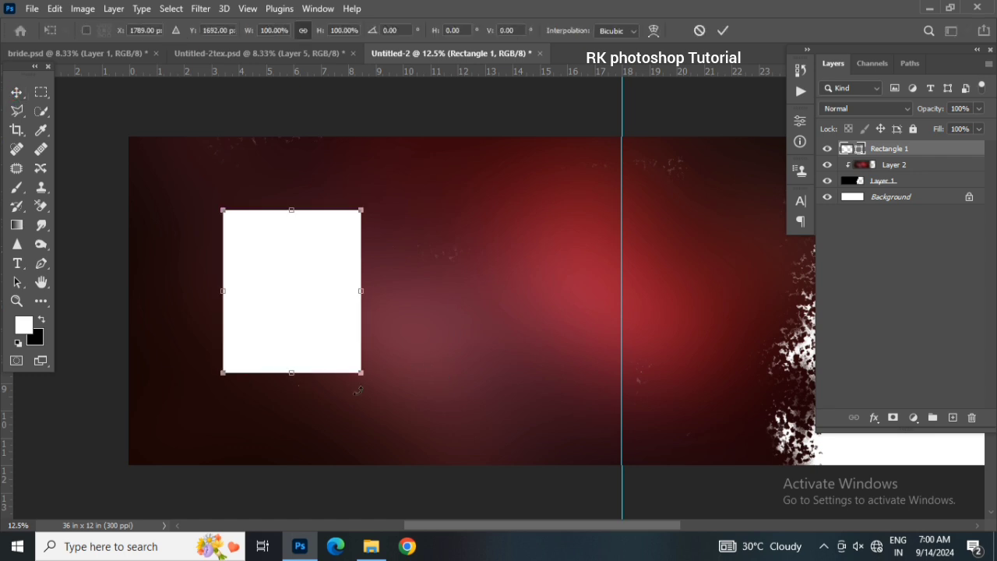
key(Return)
key(ctrl+j)
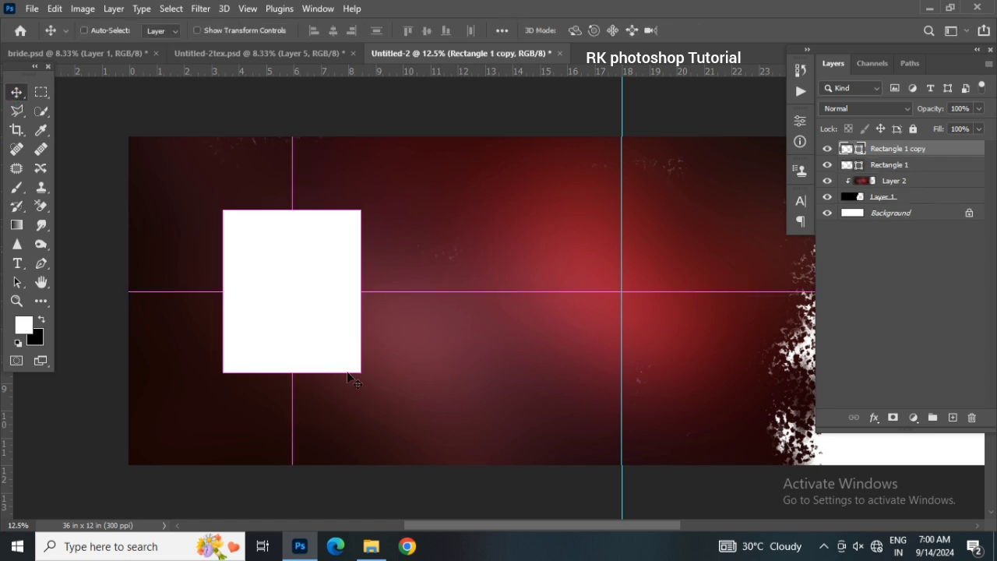
key(ctrl+t)
drag(358, 372, 352, 362)
drag(292, 362, 292, 363)
key(Return)
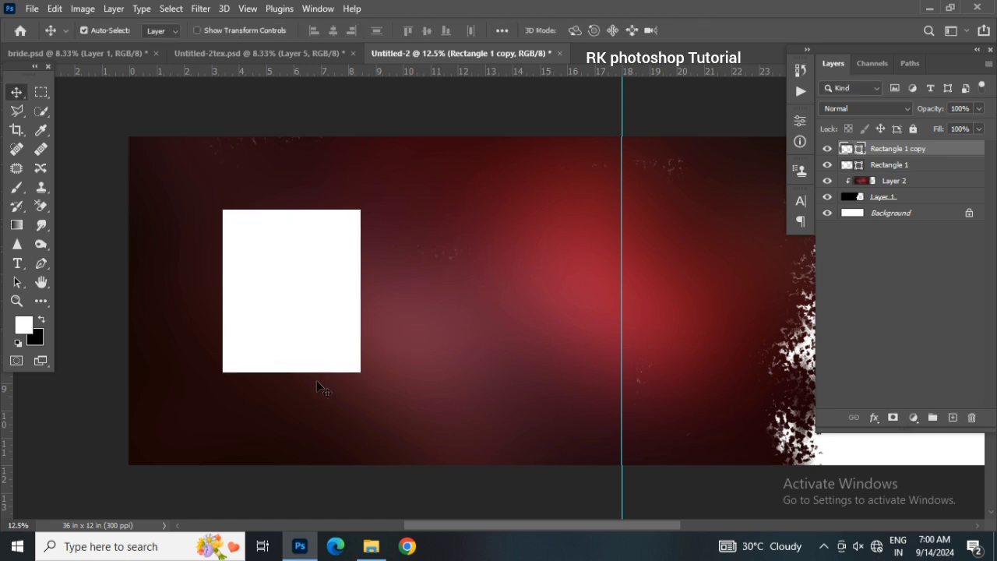
- Set the original rectangle's blend mode to Multiply and give it a white Stroke layer effect
click(859, 166)
click(865, 114)
click(845, 164)
click(933, 165)
double_click(933, 166)
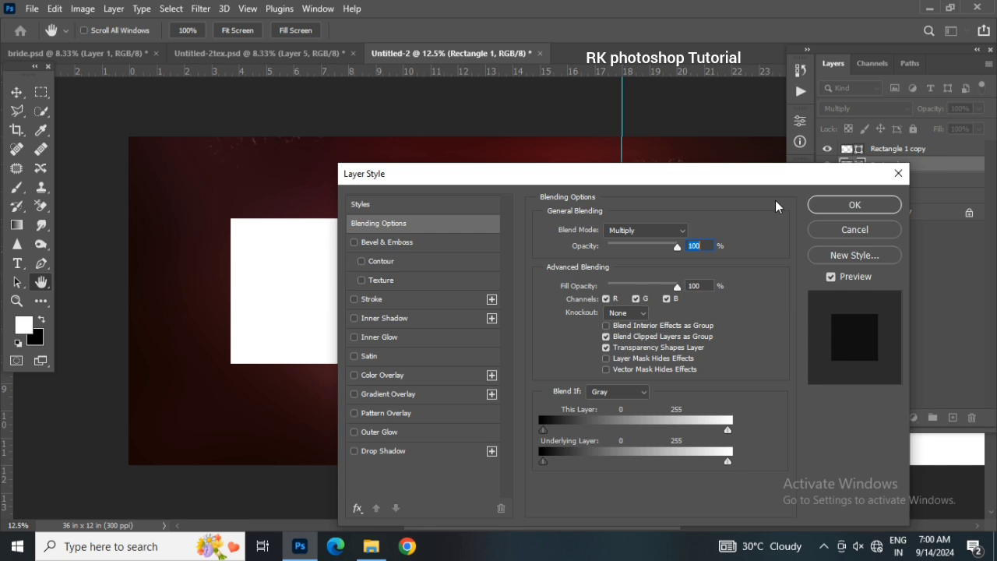
click(408, 301)
click(848, 205)
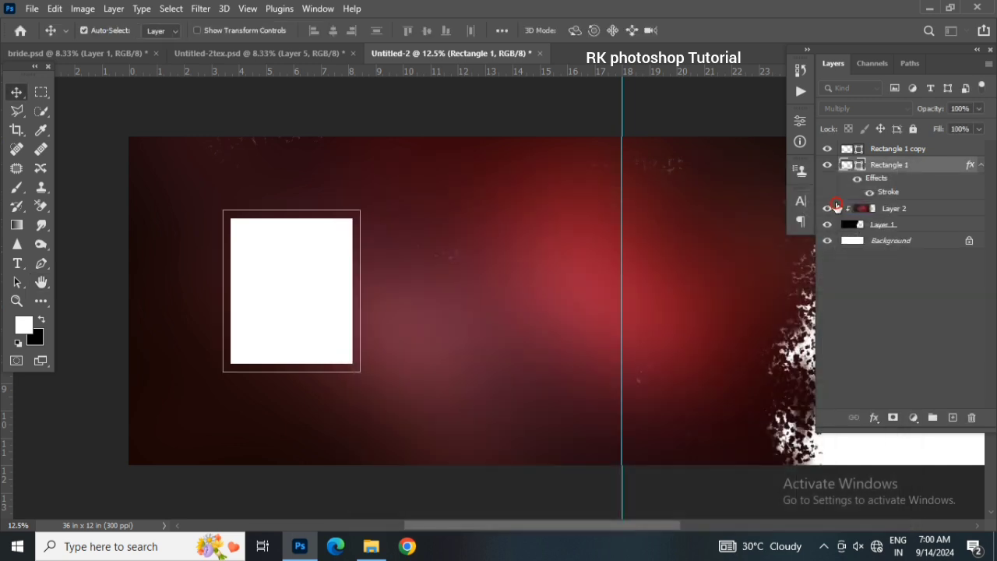
- Widen the outlined outer rectangle slightly on both sides to even the margin around the white one
key(ctrl+t)
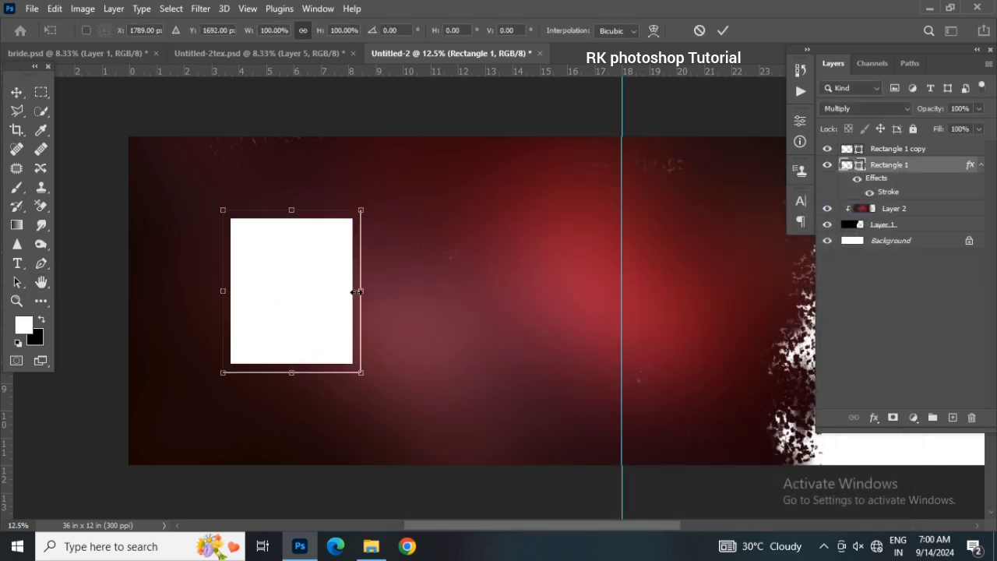
drag(363, 292, 360, 296)
key(Return)
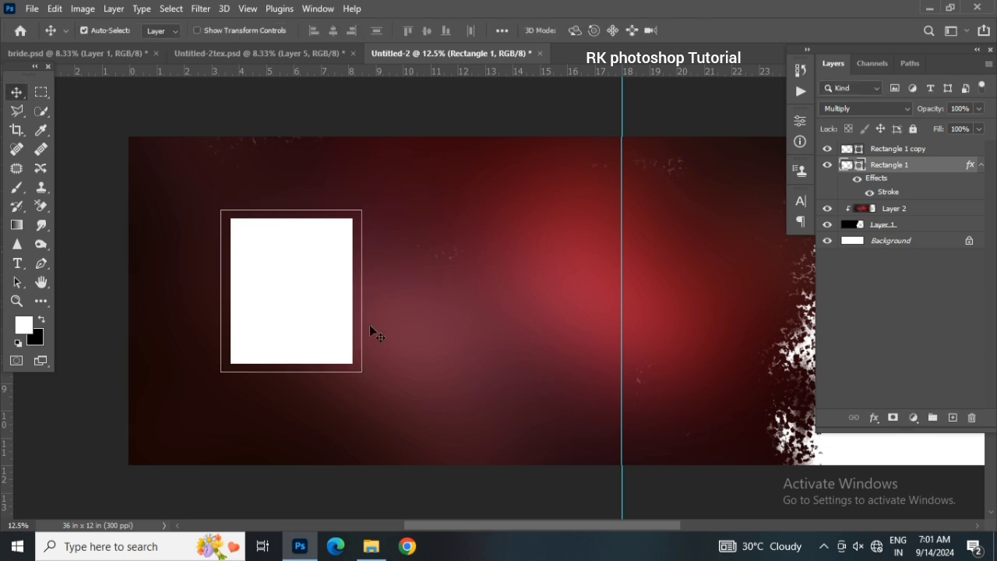
- Enlarge both rectangles together, tilt them counter-clockwise and place them over the ragged edge right of the guide
shift+click(957, 154)
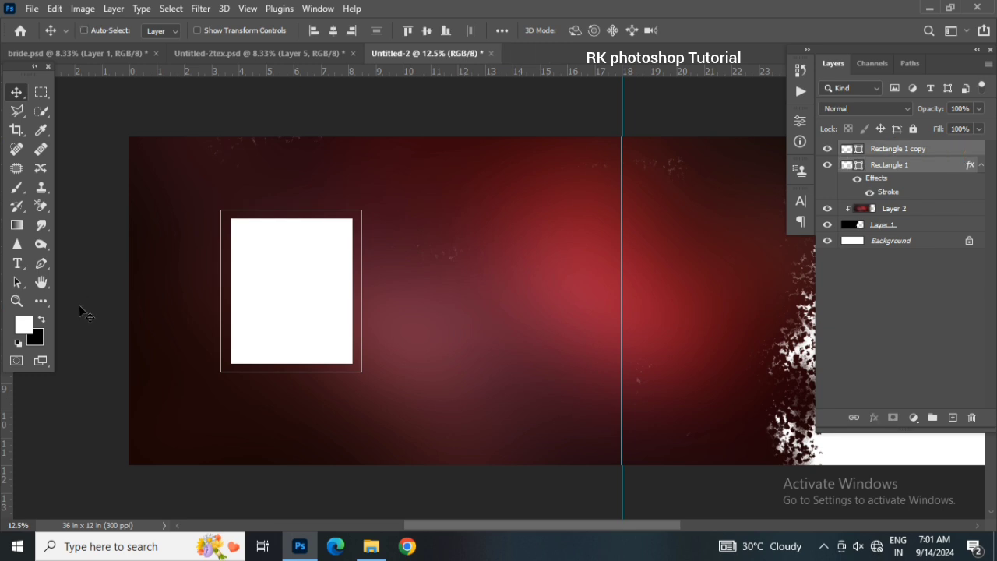
key(ctrl+t)
drag(363, 212, 383, 202)
drag(370, 439, 400, 433)
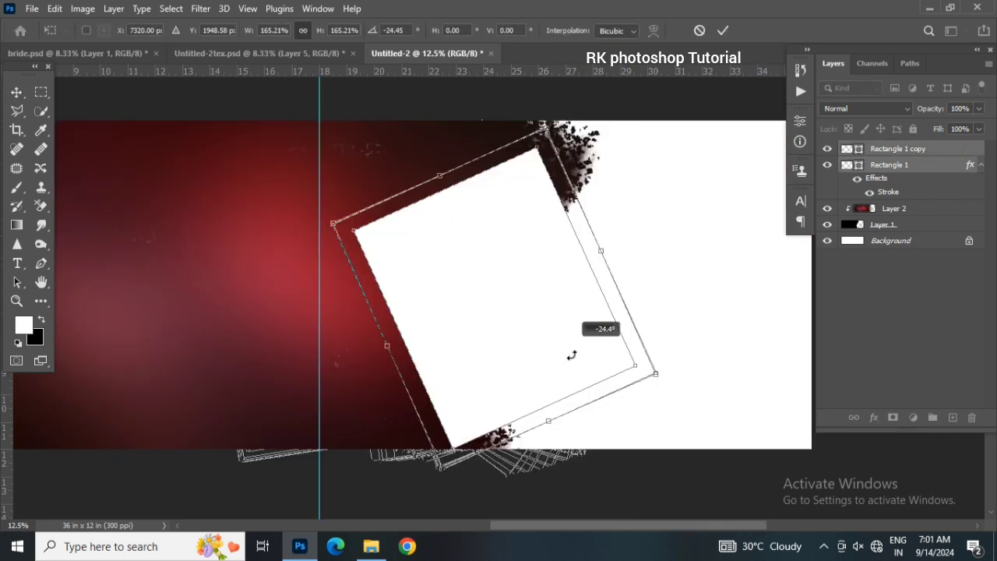
drag(572, 354, 580, 375)
drag(643, 395, 623, 381)
key(Return)
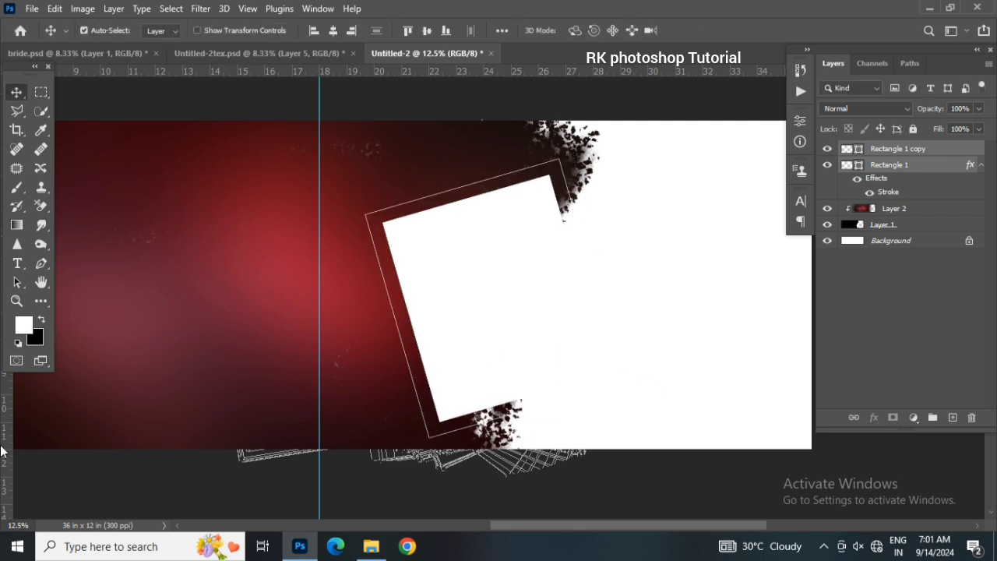
- Thicken the outer rectangle's white inside stroke to 21 px
key(space)
drag(488, 390, 460, 389)
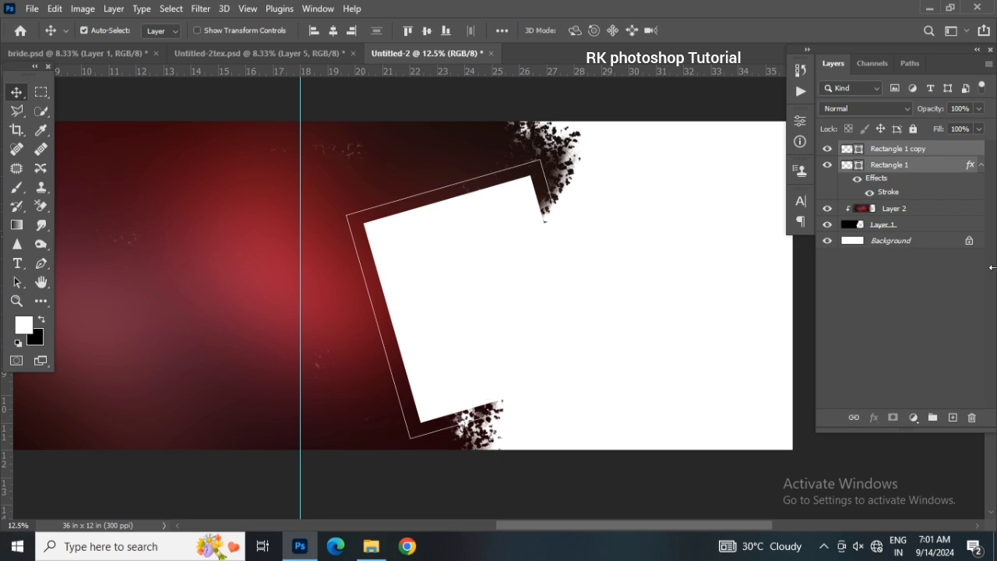
click(949, 167)
double_click(946, 166)
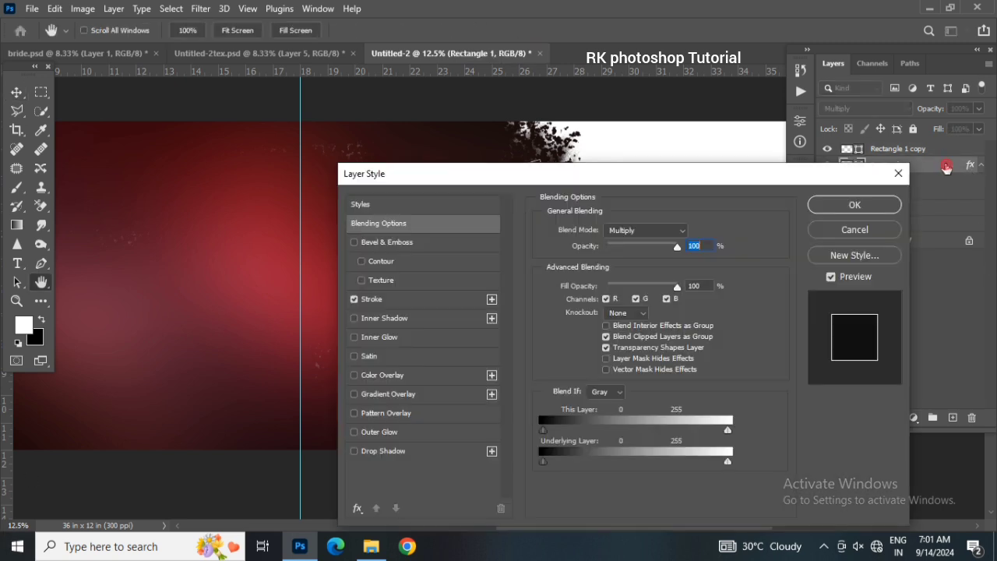
drag(424, 181, 547, 198)
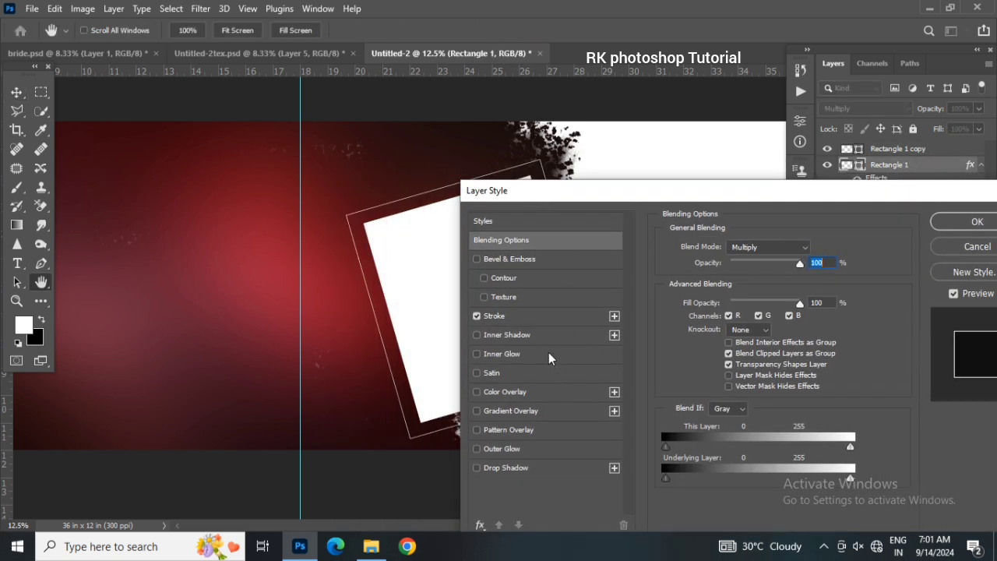
click(536, 316)
drag(719, 247, 728, 246)
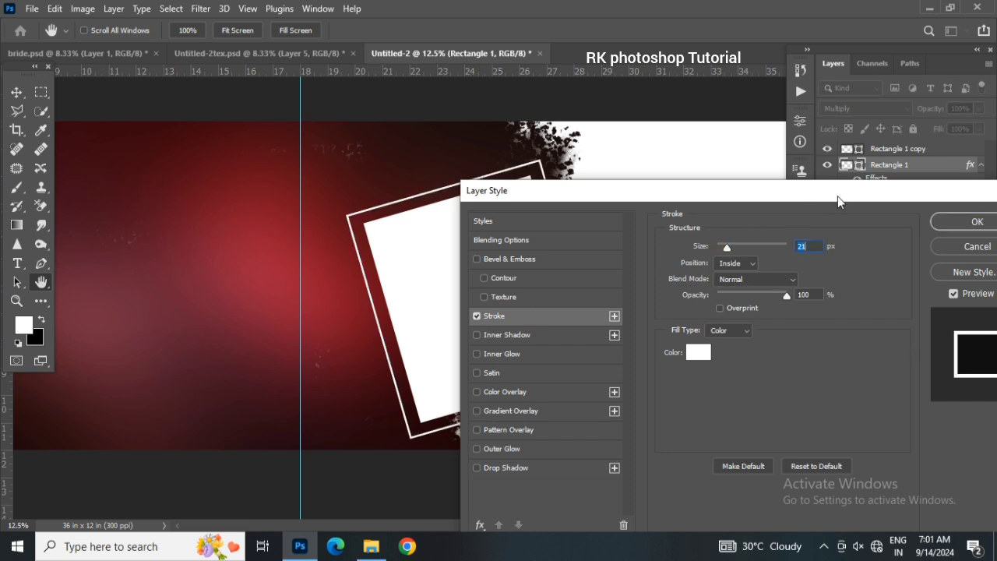
click(976, 222)
- Bring the cut-out bride photo from bride.psd into Untitled-2, placing it above the rectangle copy layer
drag(238, 345, 332, 339)
drag(189, 348, 376, 350)
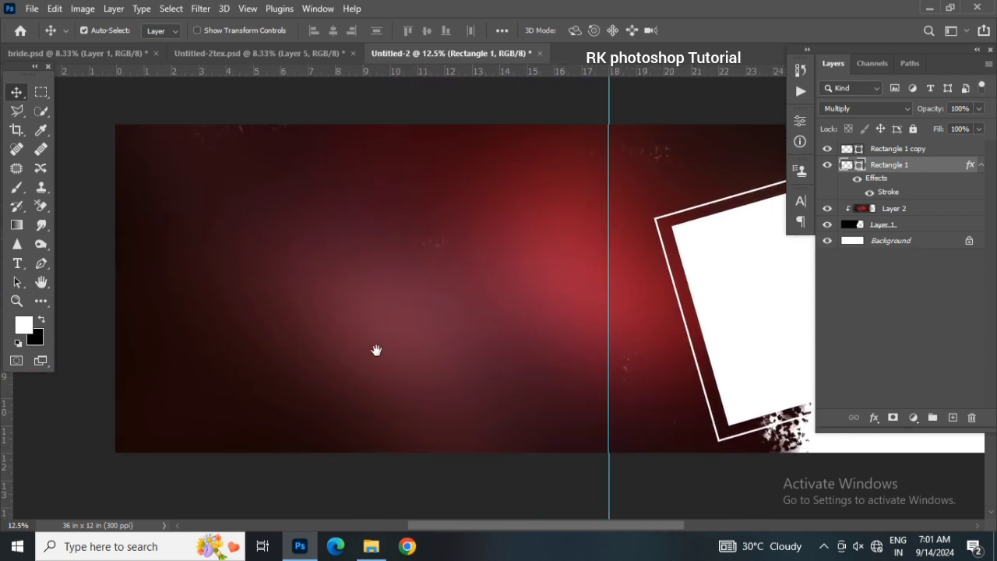
click(881, 150)
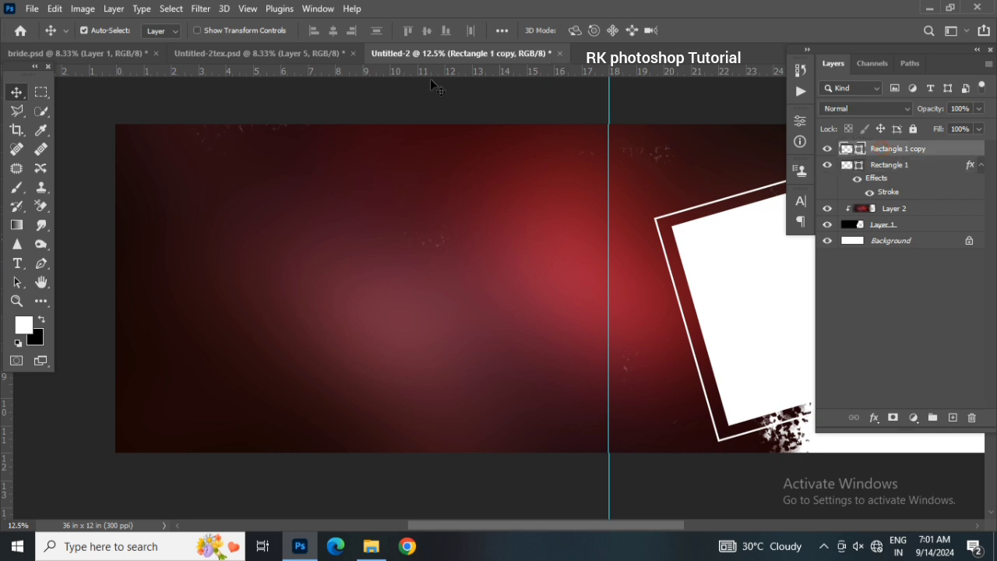
click(95, 52)
drag(394, 325, 408, 55)
drag(263, 330, 369, 325)
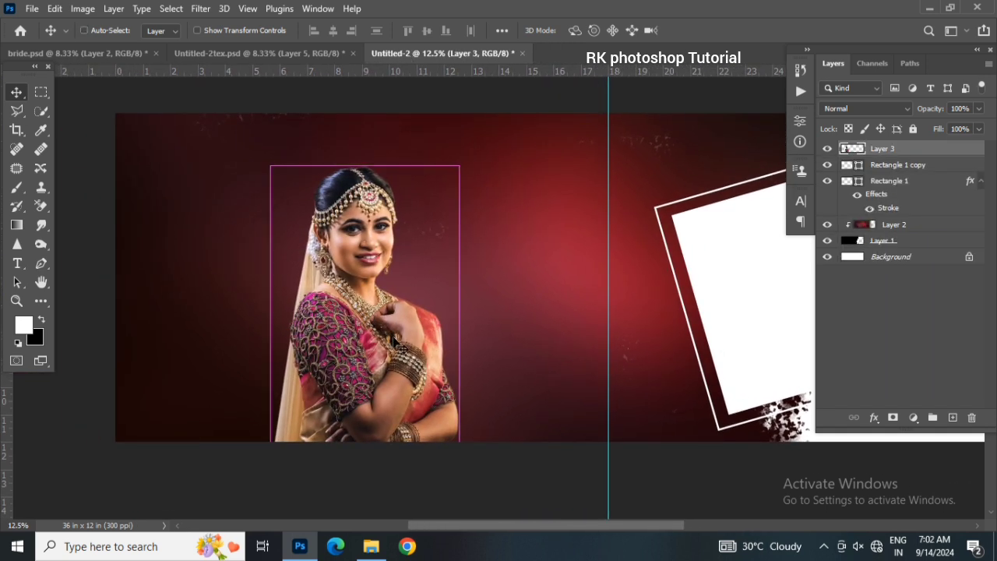
- Scale up the bride photo and move it to the far left of the canvas, aligned with the bottom edge
key(ctrl+t)
drag(466, 164, 472, 151)
drag(329, 317, 200, 292)
drag(324, 450, 330, 444)
key(Return)
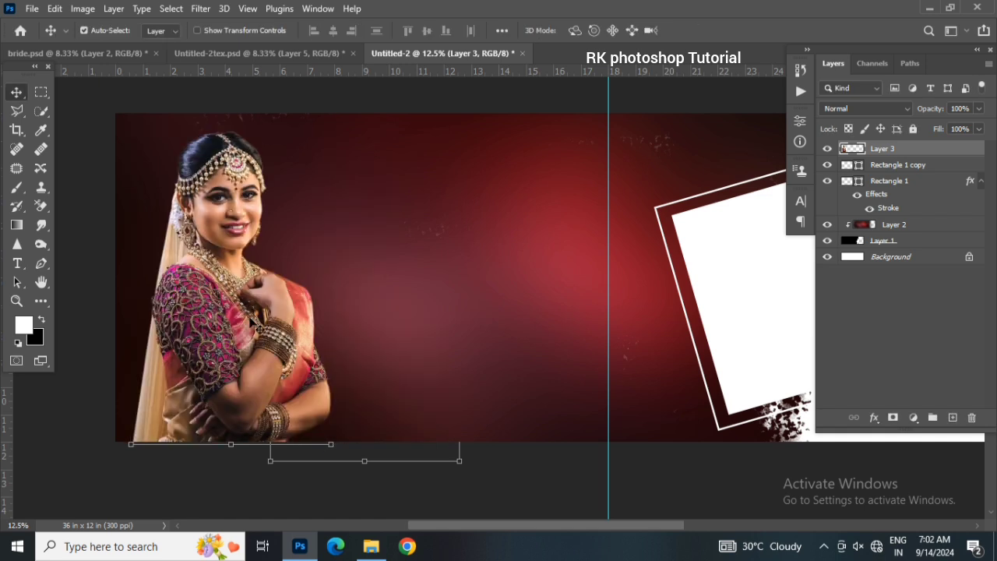
- Adjust the bride photo's Color Balance, shifting midtones about +13 toward red and tuning green and blue, with shadows +8 toward blue
scroll(251, 322, down, 1)
key(ctrl+b)
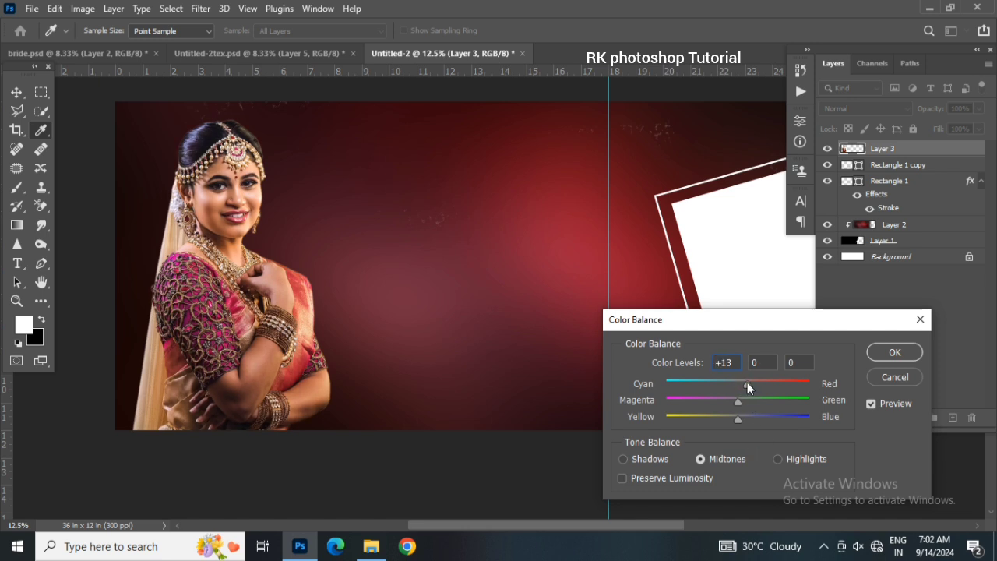
click(747, 416)
click(741, 400)
click(646, 459)
click(744, 418)
click(871, 403)
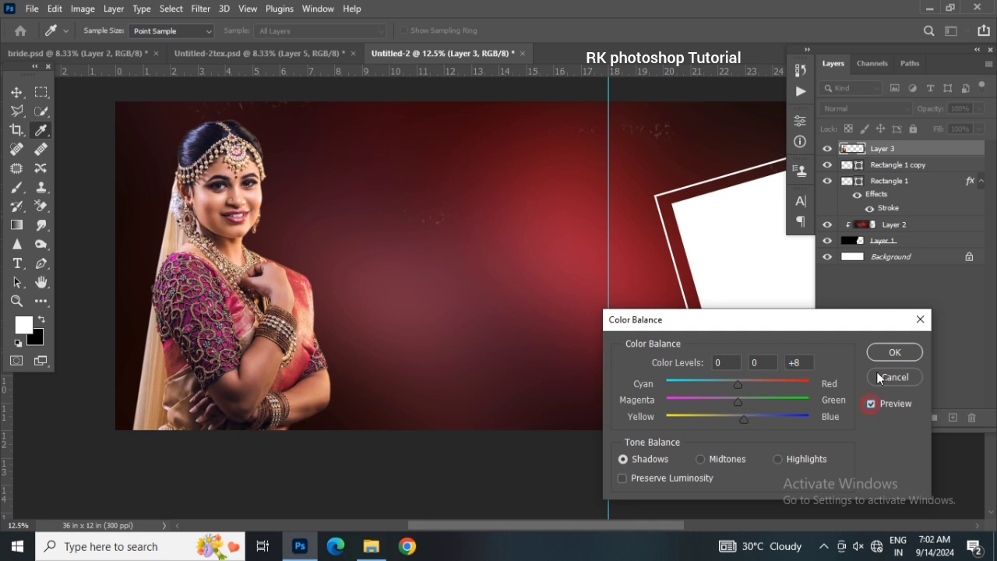
click(894, 352)
- Add a layer mask to the bride photo's layer
key(v)
scroll(534, 323, up, 1)
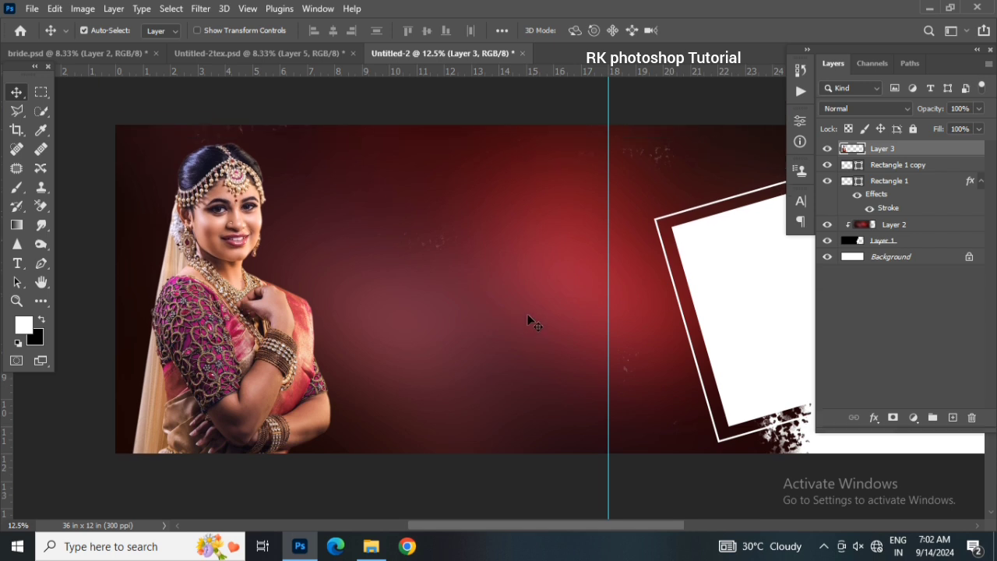
scroll(524, 322, up, 1)
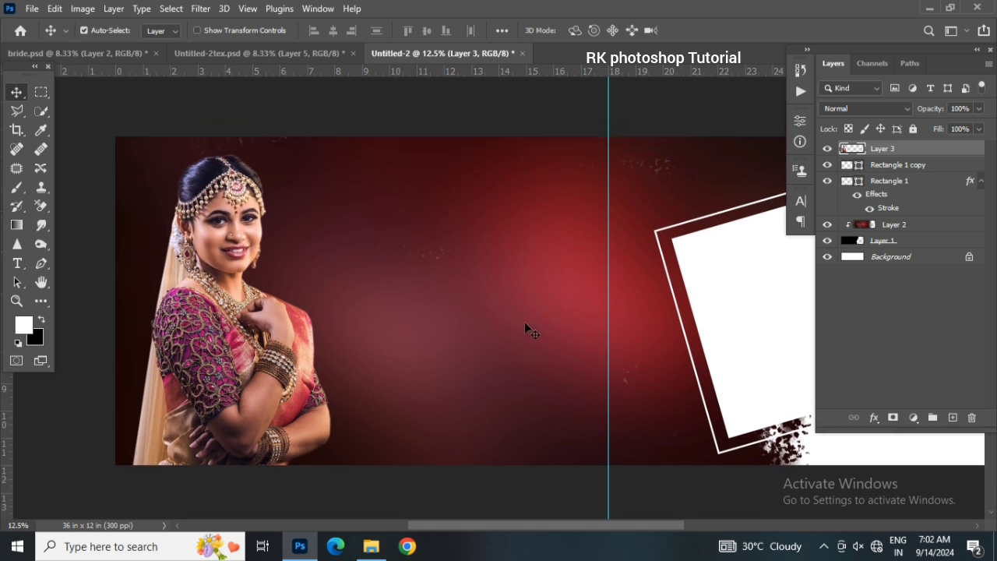
click(893, 418)
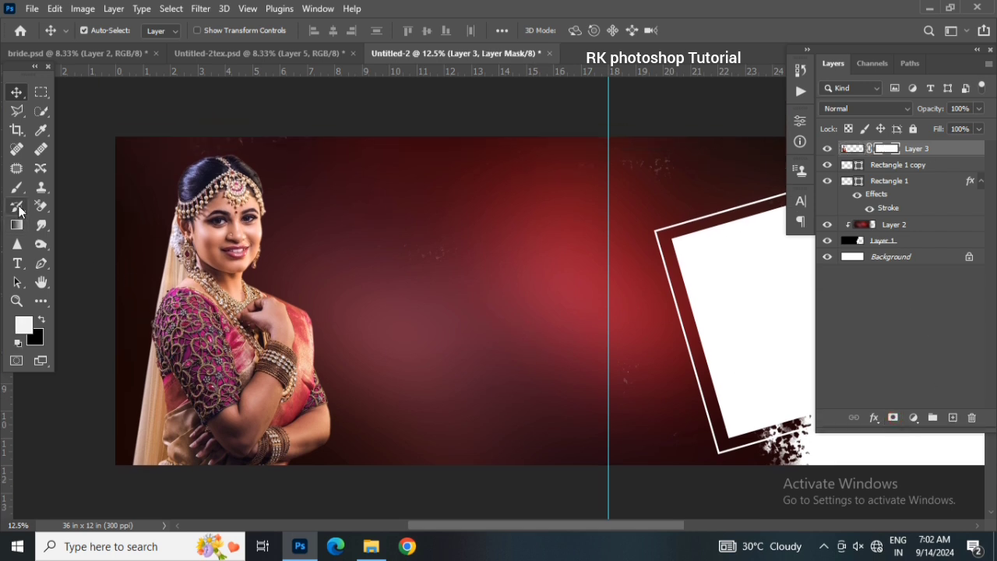
- Fade the bottom edge of the bride photo by painting black on its layer mask with a large soft 1900 px brush
drag(18, 190, 55, 189)
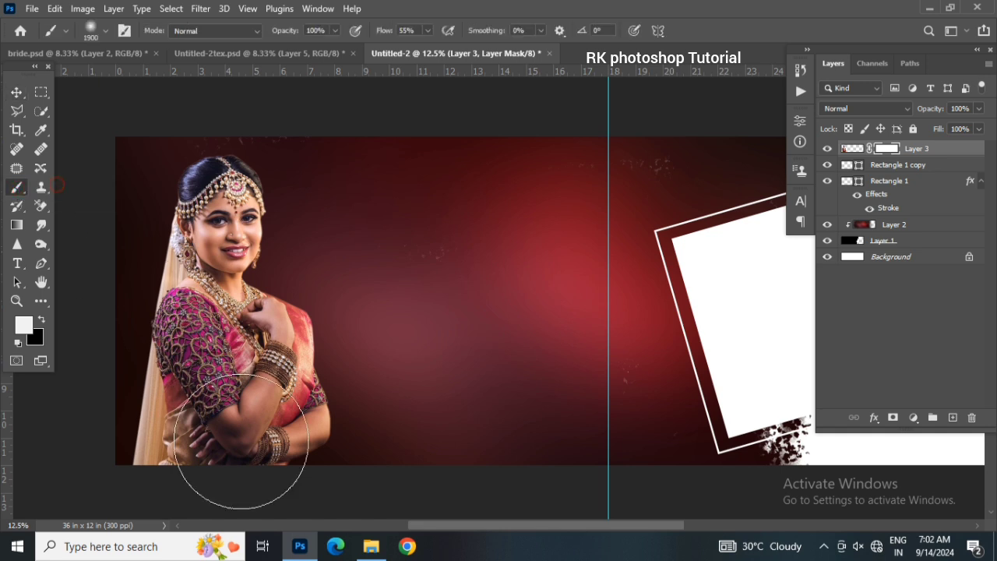
scroll(245, 444, down, 1)
scroll(237, 447, down, 1)
key(x)
drag(251, 456, 336, 463)
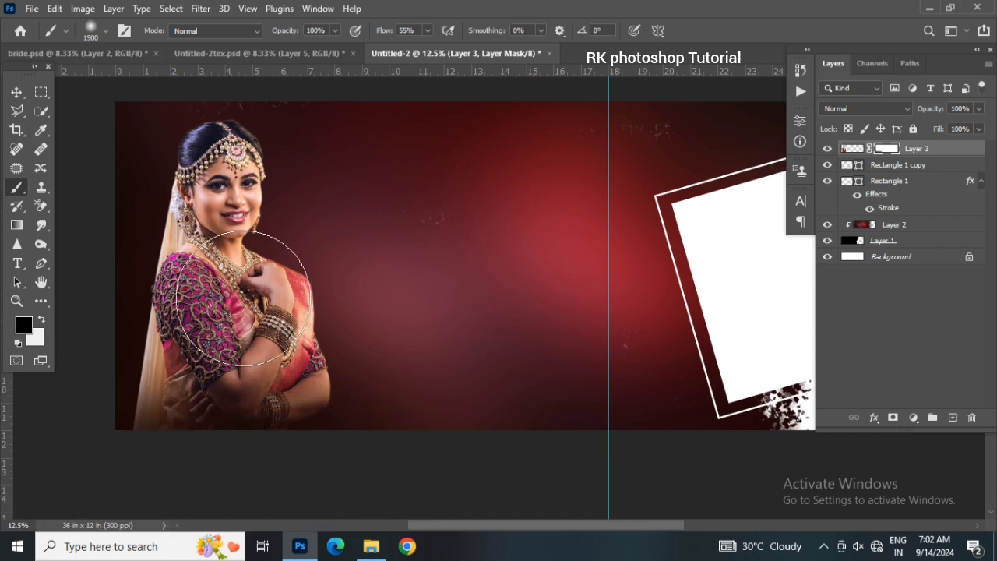
key(x)
drag(325, 322, 184, 328)
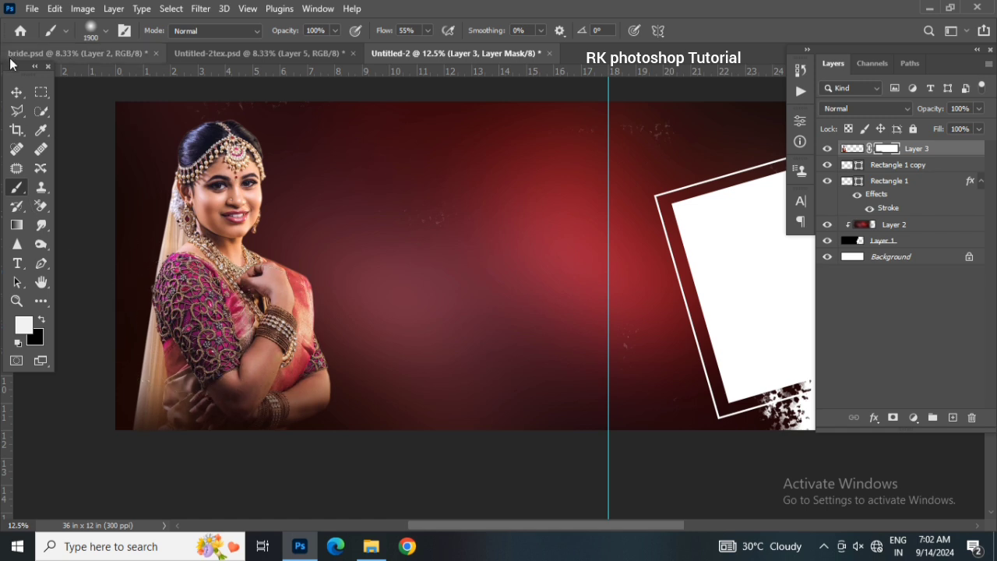
click(23, 95)
- Move both tilted rectangles together to the left half of the spread, between the bride photo and the centre guide
scroll(376, 307, up, 1)
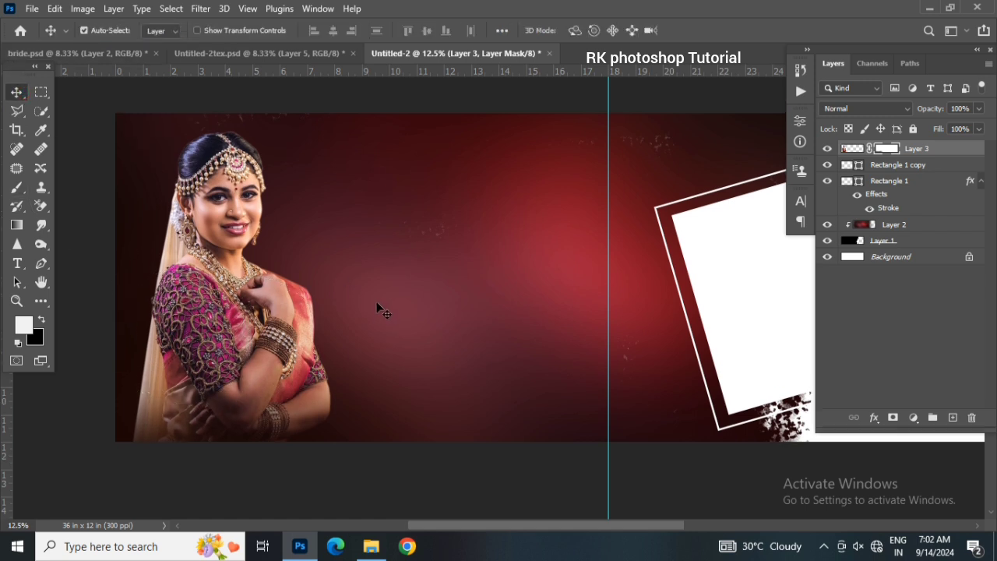
scroll(377, 306, up, 1)
drag(396, 309, 390, 318)
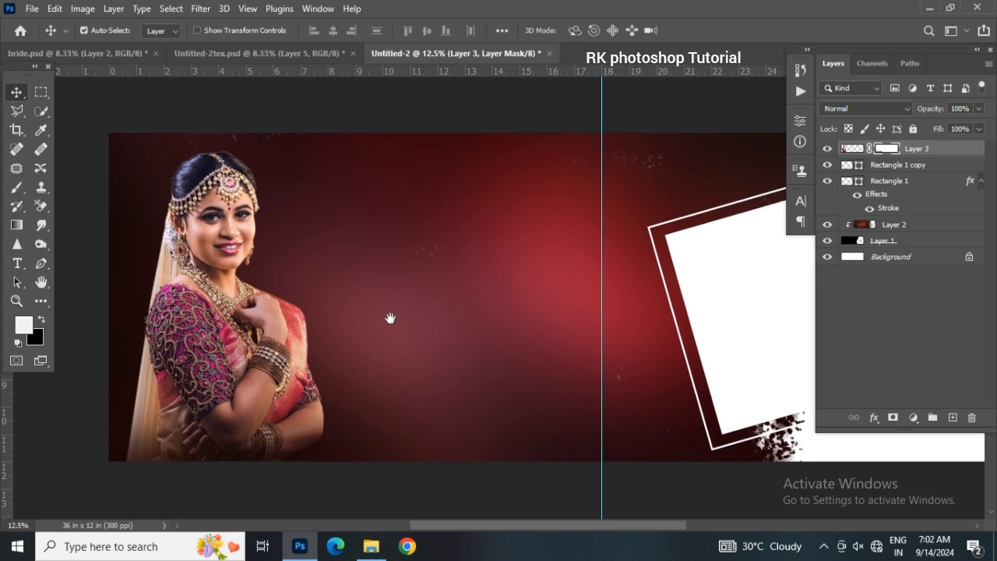
click(781, 271)
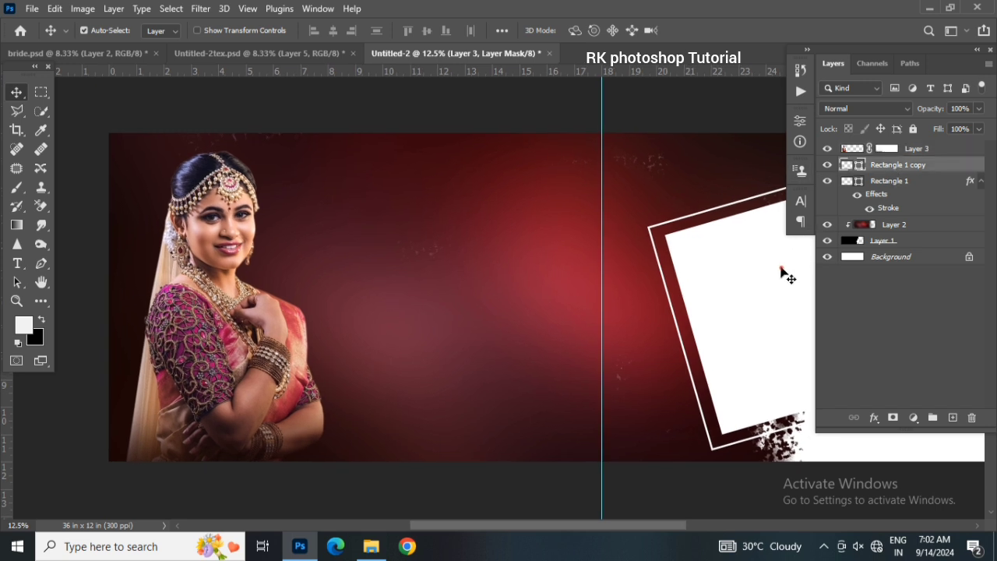
shift+click(905, 187)
mouse_move(746, 308)
mouse_down()
mouse_move(415, 317)
mouse_move(451, 310)
mouse_up()
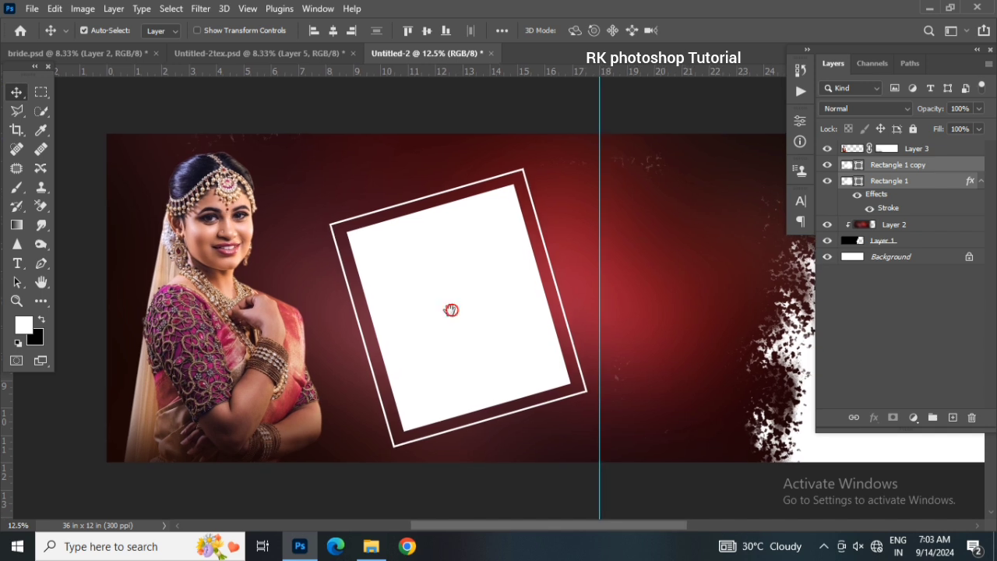
- Bring the red hearts bokeh image into Untitled-2, placing it directly above the rectangle copy layer
click(959, 167)
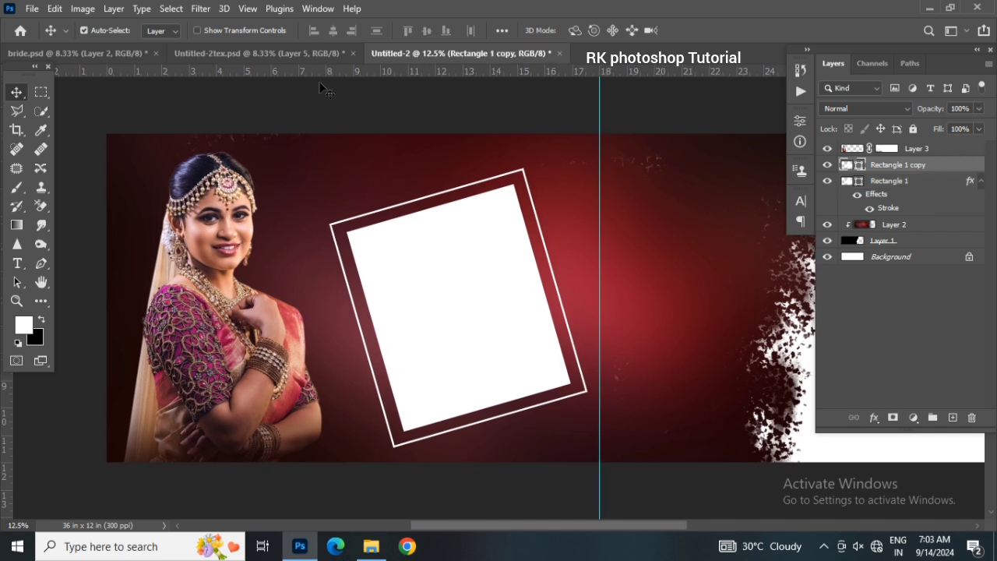
click(301, 53)
click(74, 53)
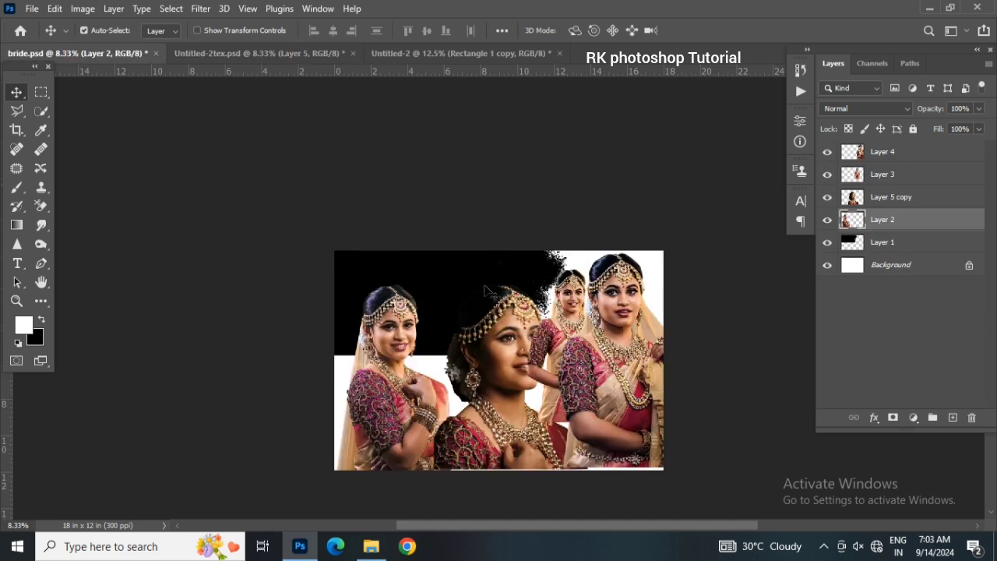
click(308, 52)
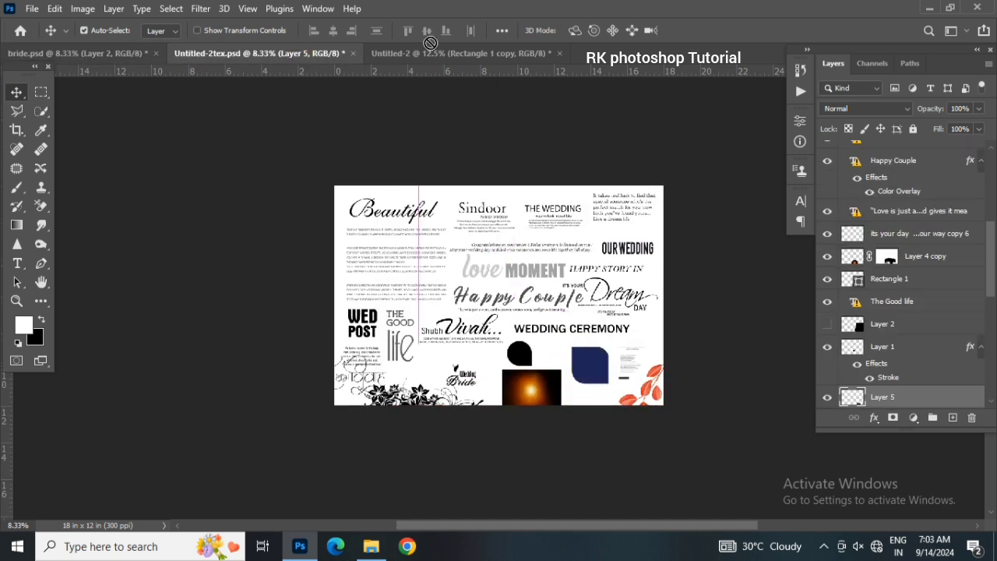
drag(429, 43, 430, 56)
drag(377, 298, 378, 300)
- Scale the hearts image up to about 437% so that it covers the tilted frame
key(ctrl+t)
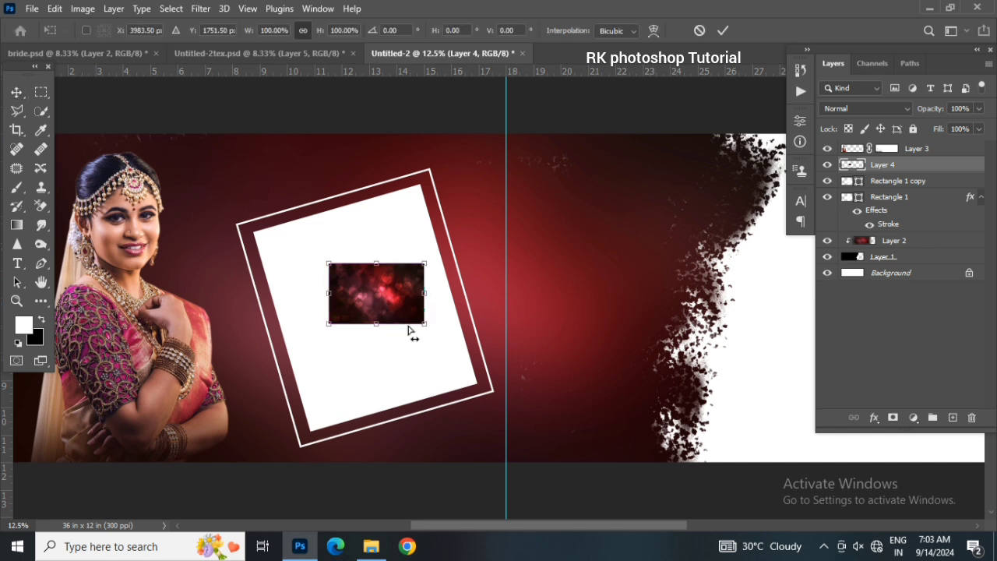
drag(427, 329, 577, 423)
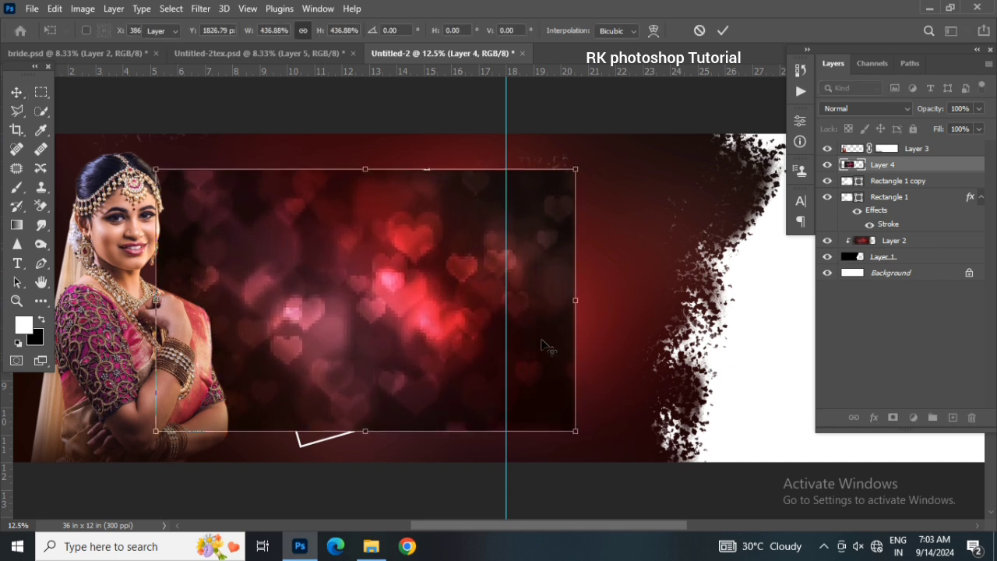
key(Return)
- Clip the hearts image to the rectangle copy and set that rectangle's fill color to black (000000)
right_click(927, 155)
click(434, 249)
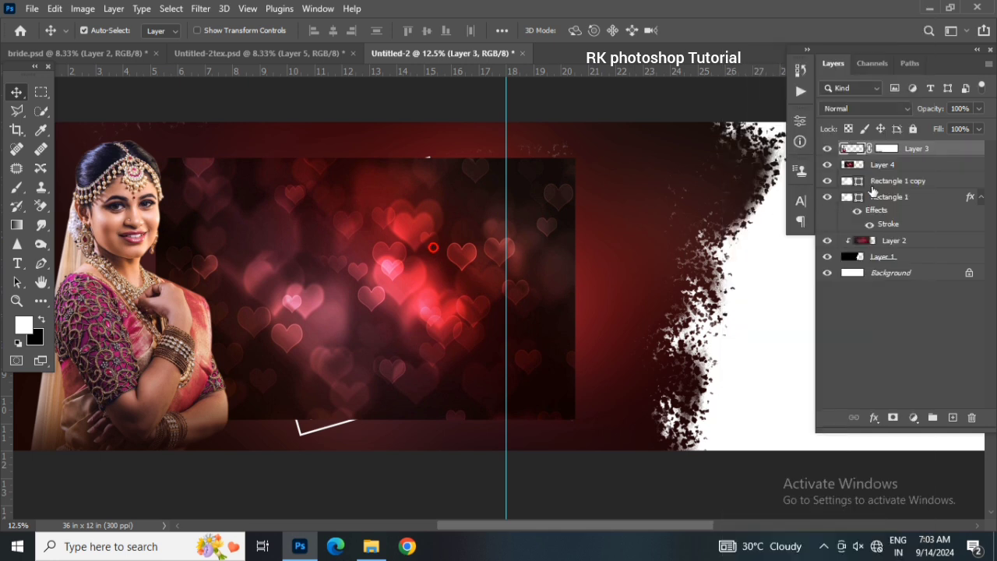
click(921, 169)
right_click(921, 171)
click(753, 299)
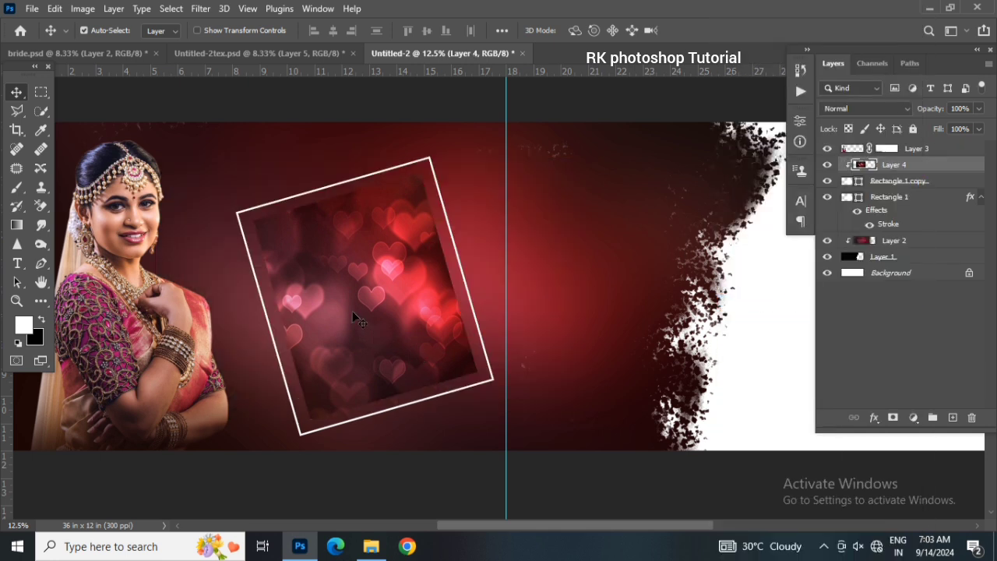
double_click(857, 182)
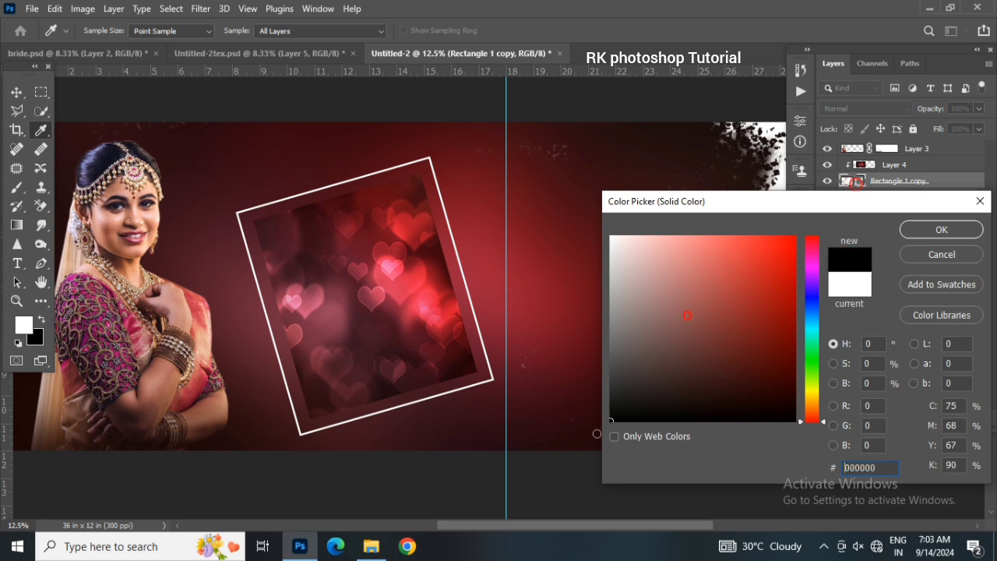
click(947, 229)
- Add a layer mask to the hearts image and paint black around the frame's edges to darken them
click(930, 165)
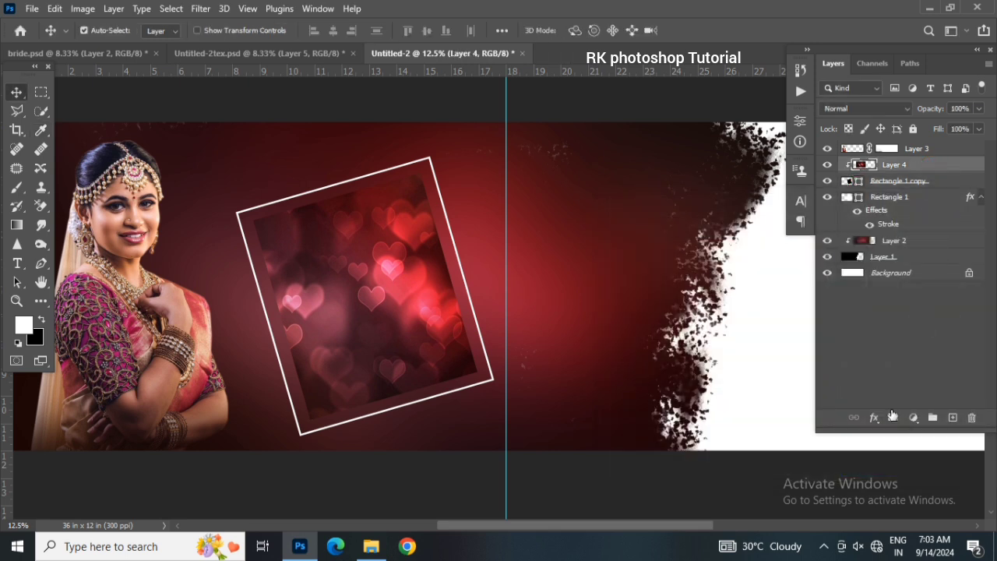
click(893, 417)
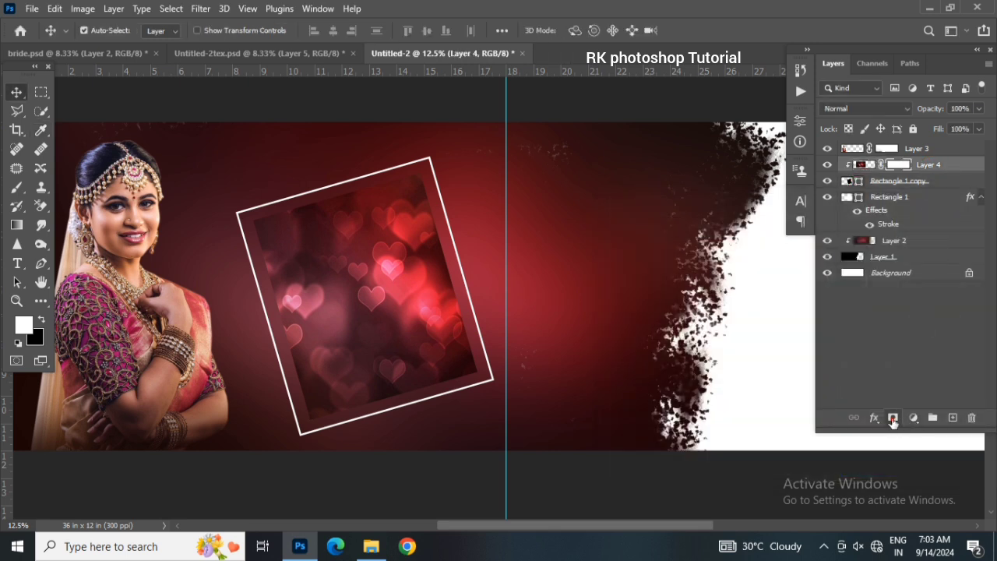
click(16, 188)
click(41, 320)
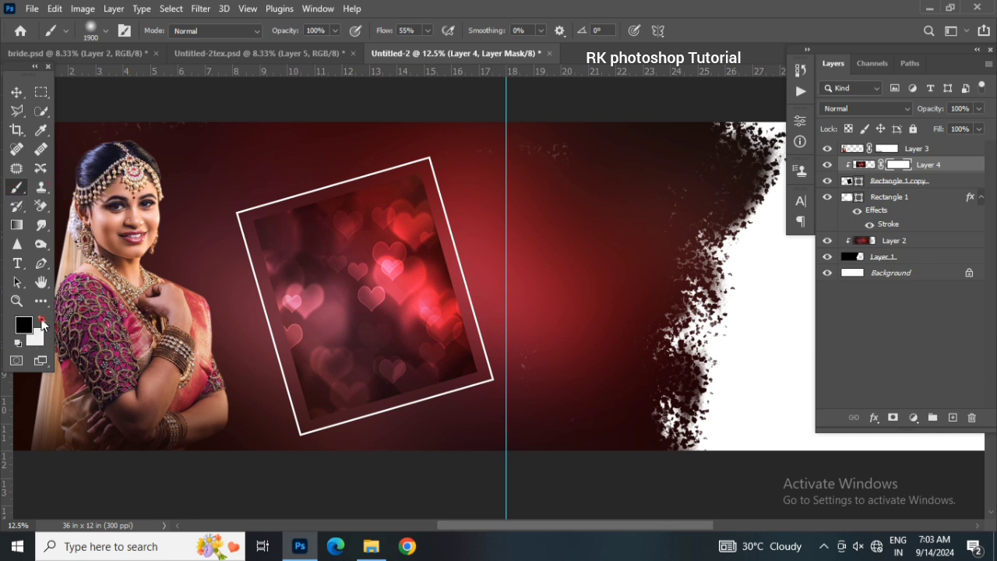
mouse_move(389, 149)
mouse_down()
mouse_move(464, 179)
mouse_move(503, 259)
mouse_move(550, 414)
mouse_up()
mouse_move(481, 429)
mouse_down()
mouse_move(316, 482)
mouse_move(245, 376)
mouse_move(225, 213)
mouse_up()
click(17, 92)
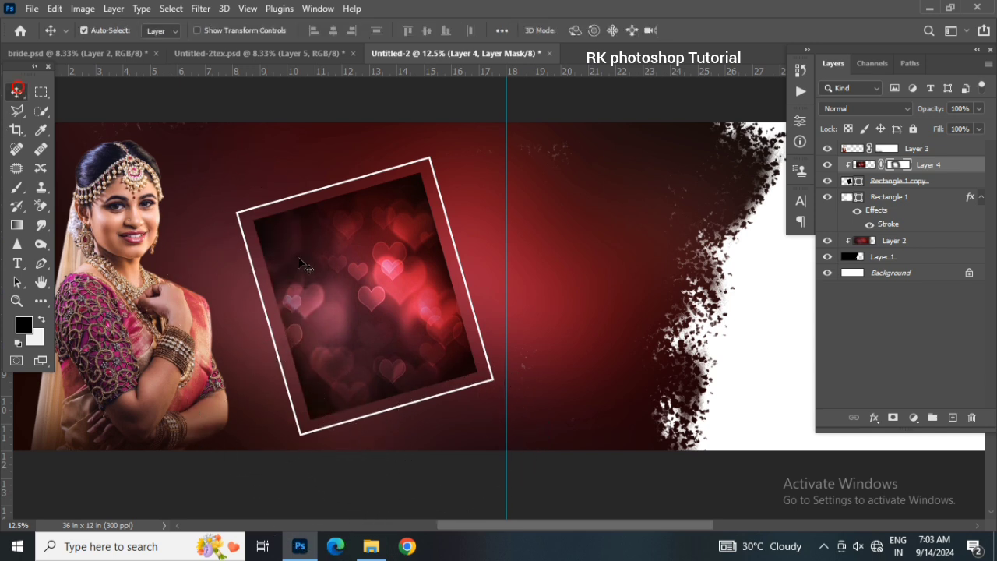
- Soften the hearts image slightly with a low-radius Gaussian Blur
click(863, 165)
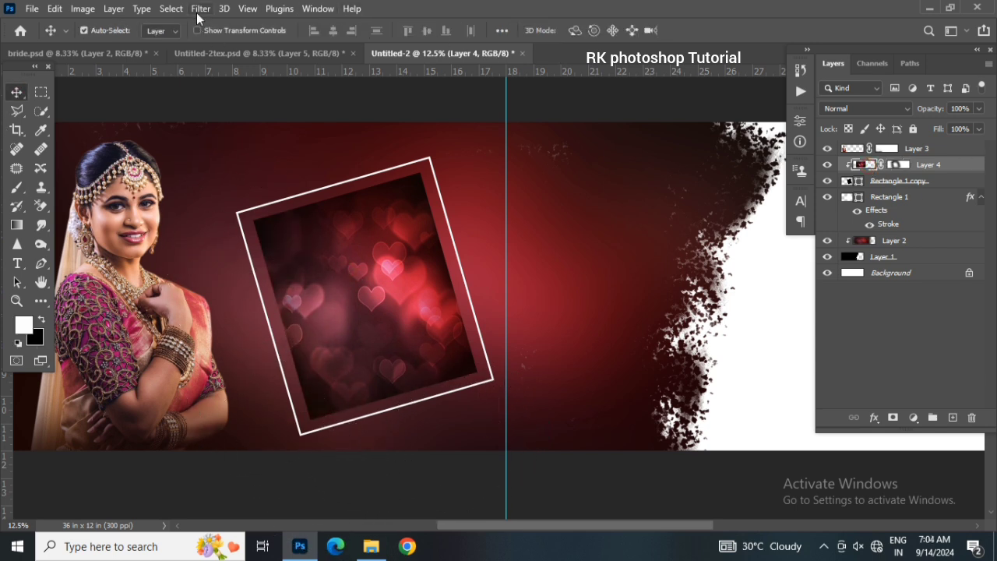
click(200, 9)
mouse_move(234, 193)
click(409, 250)
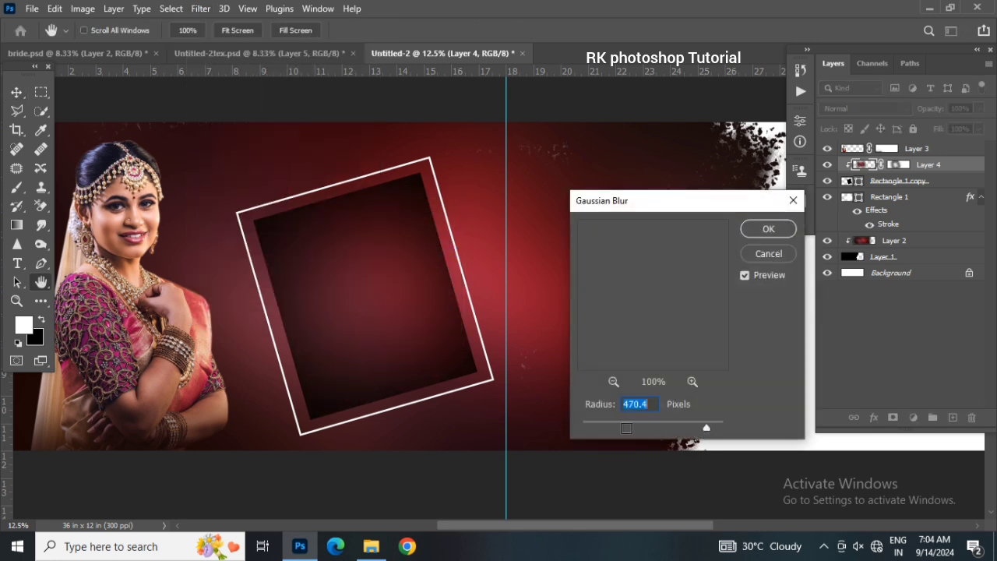
click(627, 428)
drag(636, 427, 629, 427)
click(771, 234)
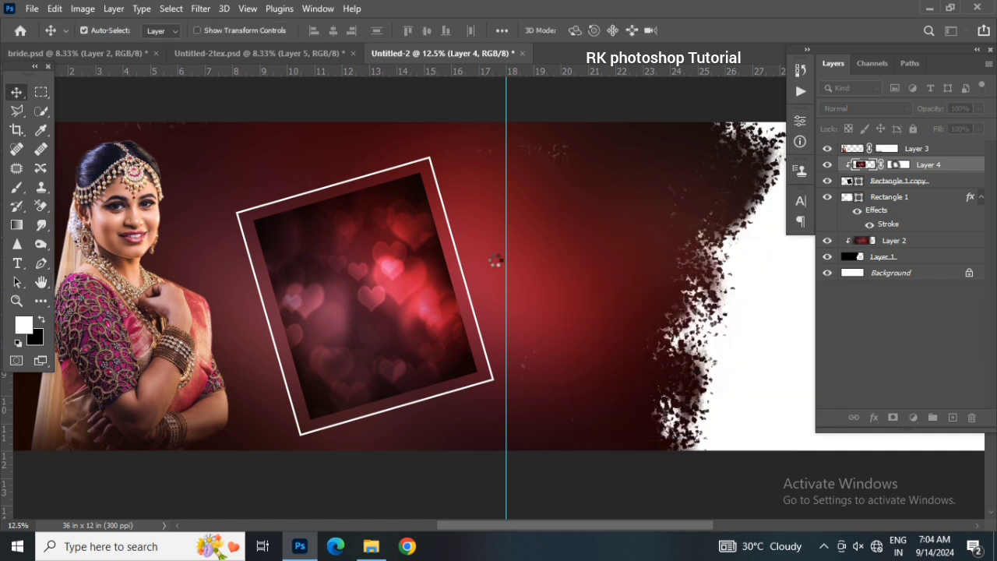
- Add a thin white 4 px inside Stroke to the rectangle copy layer
click(955, 183)
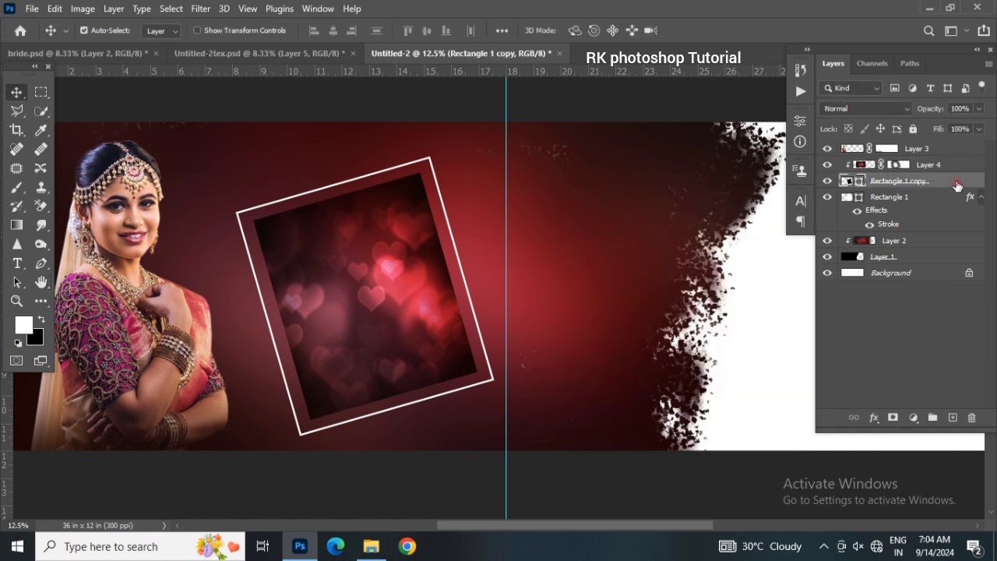
double_click(958, 185)
click(483, 295)
drag(681, 235, 680, 234)
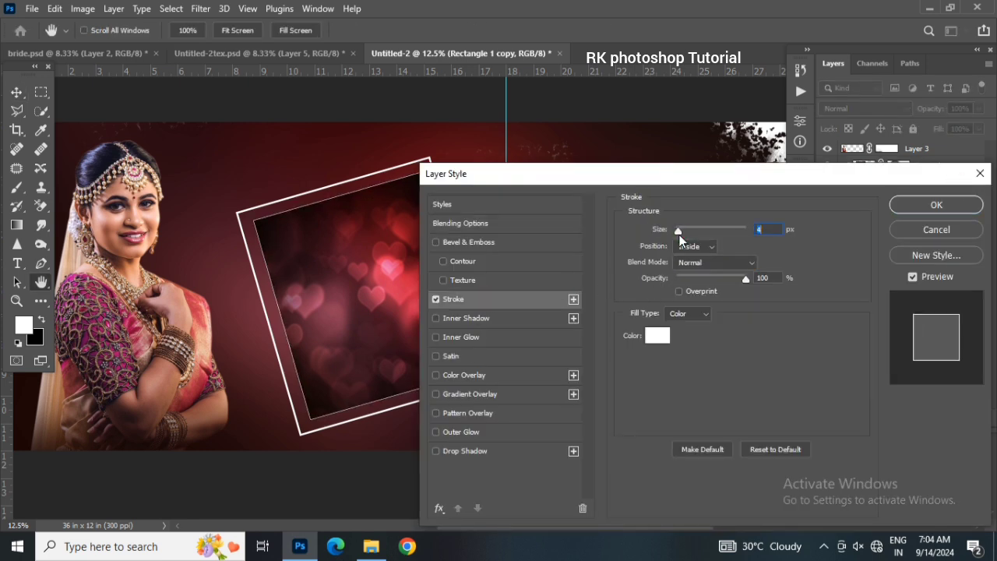
click(936, 204)
- Bring the standing bride photo from bride.psd into the tilted frame above the hearts image and clip it to the frame
click(313, 282)
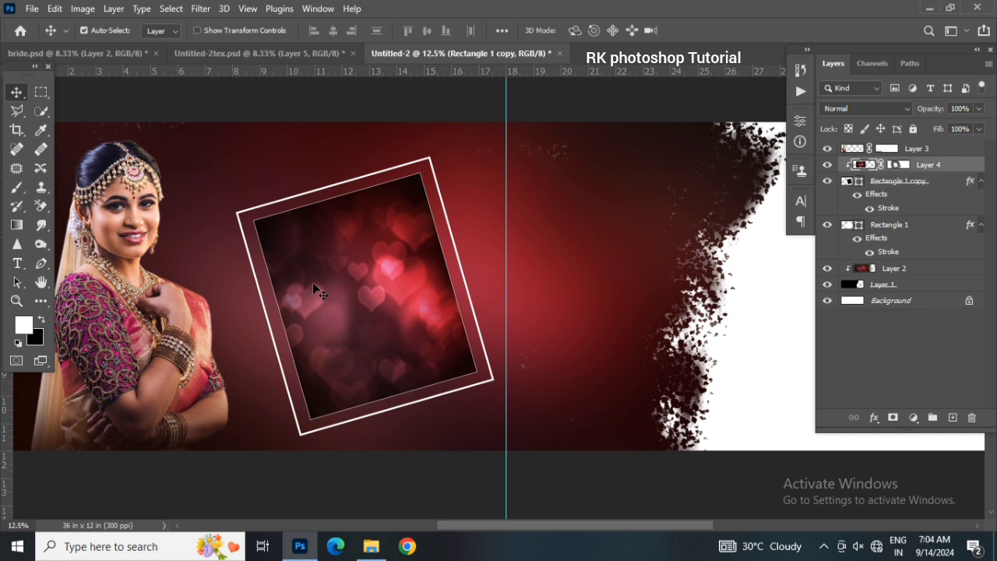
click(95, 52)
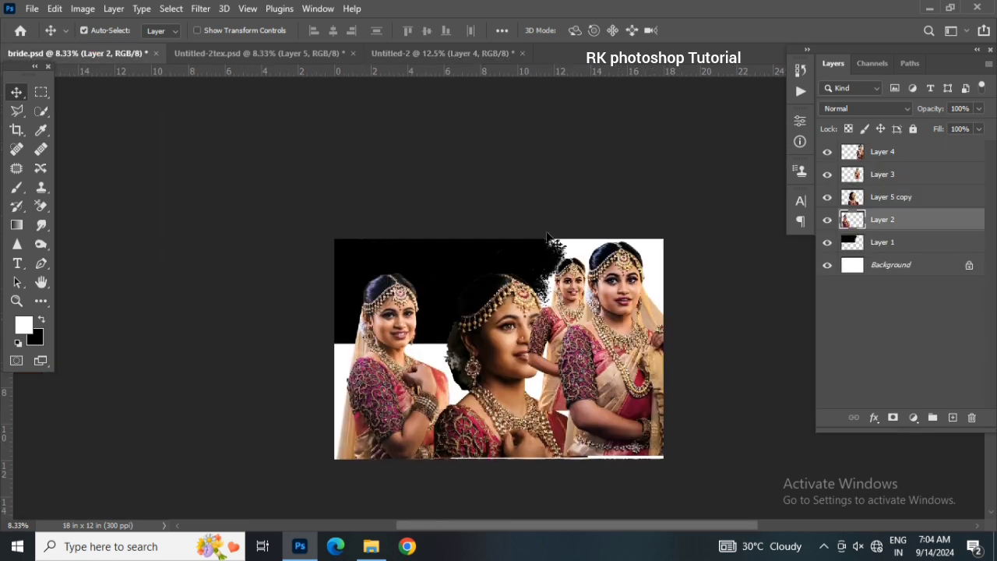
drag(586, 282, 458, 329)
right_click(916, 166)
click(810, 300)
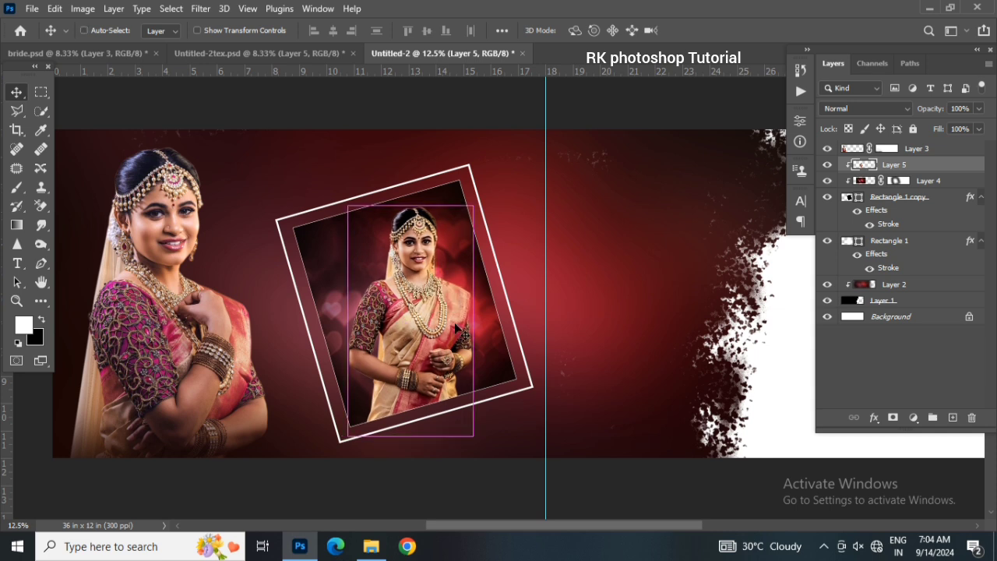
- Adjust the framed bride's Color Balance, shifting shadows slightly toward blue and setting midtones to +8 red and +10 blue
key(ctrl+b)
click(649, 458)
drag(737, 417, 747, 416)
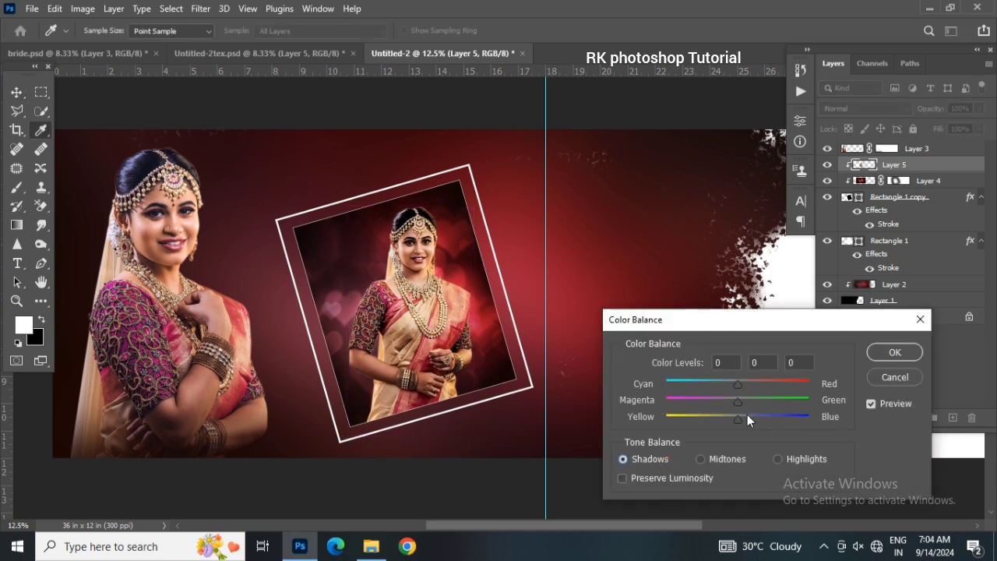
click(727, 459)
click(745, 416)
drag(738, 384, 744, 390)
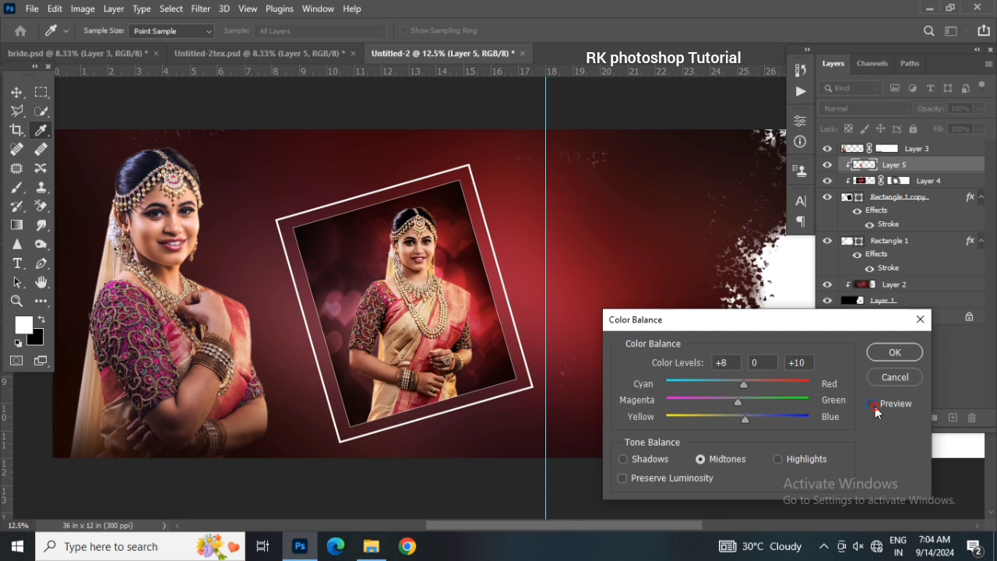
click(894, 352)
- Add a layer mask to the framed bride photo and fade its lower edge with a large soft black brush
click(893, 417)
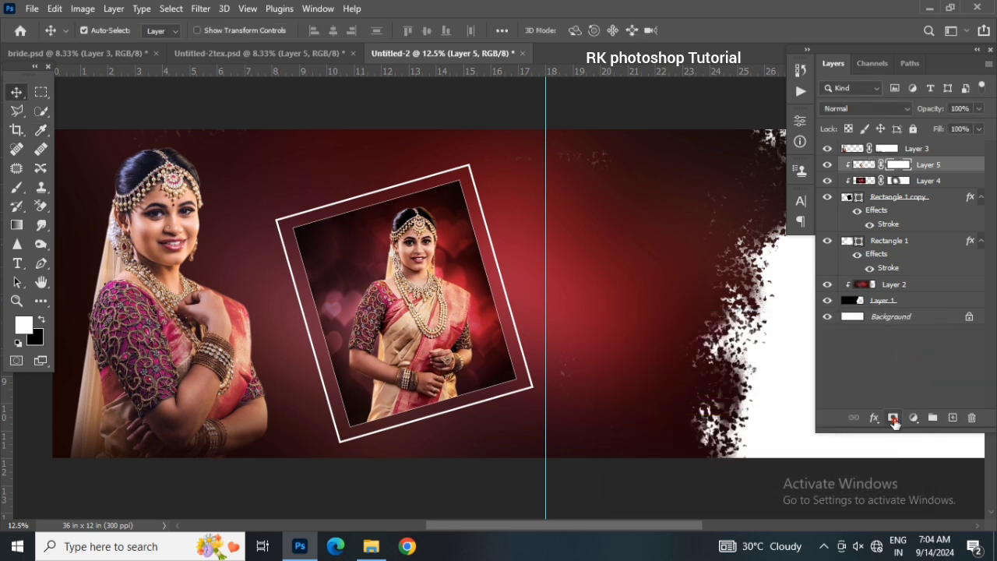
key(x)
click(16, 188)
scroll(367, 434, down, 1)
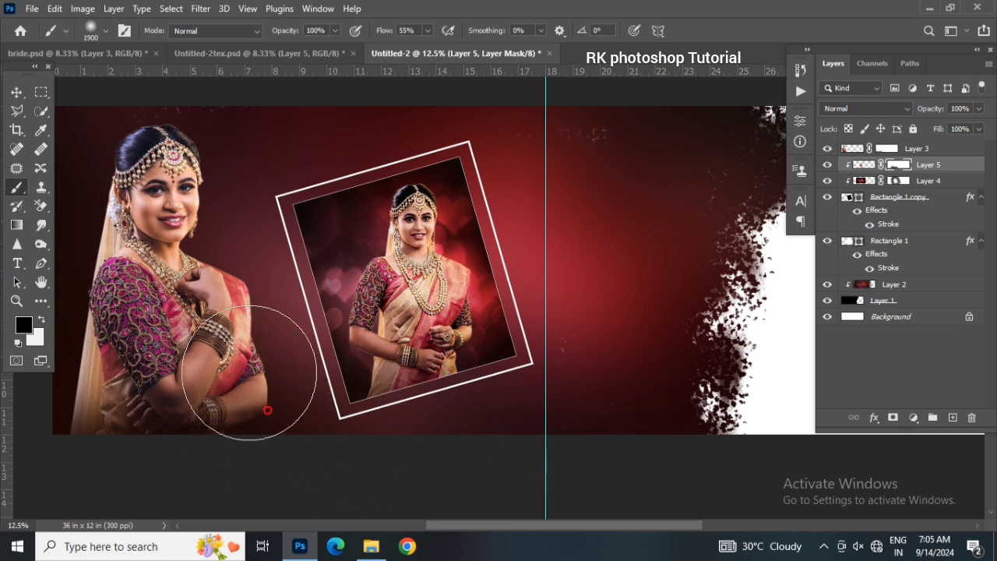
click(17, 92)
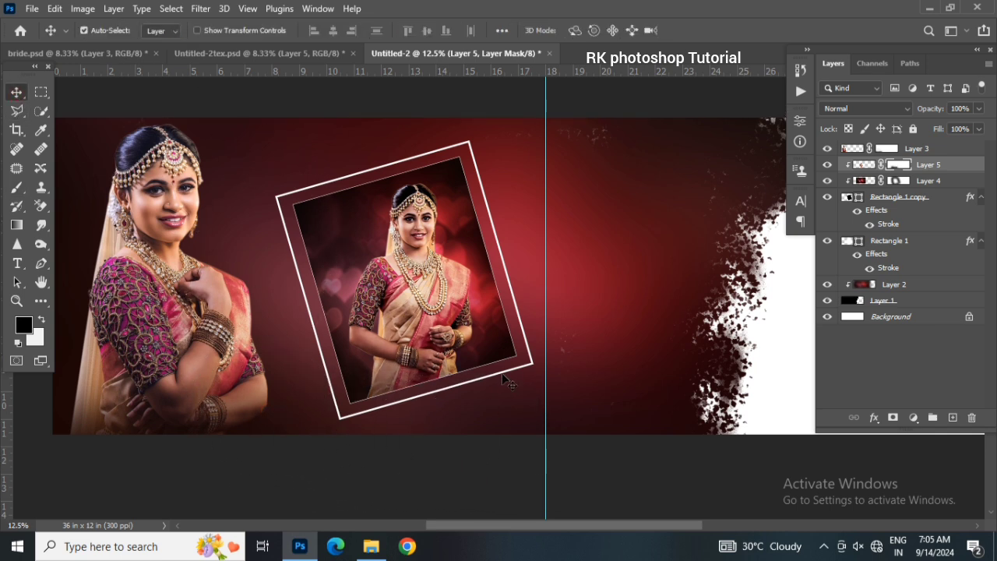
scroll(506, 382, up, 1)
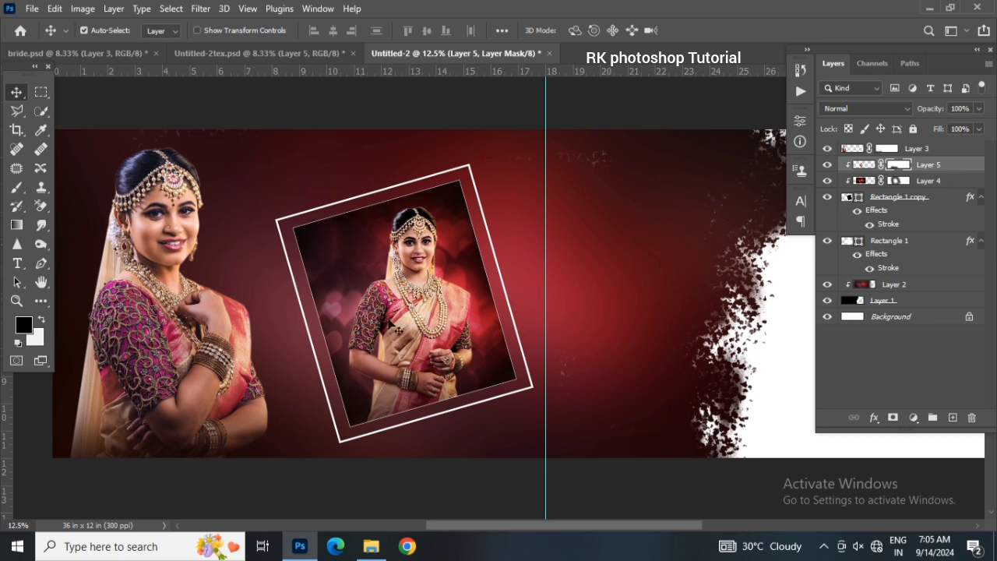
- Bring the grey concentric circles graphic from the 10013181 document into Untitled-2, directly above the red background layer
drag(229, 354, 309, 350)
key(x)
drag(242, 343, 248, 343)
click(904, 287)
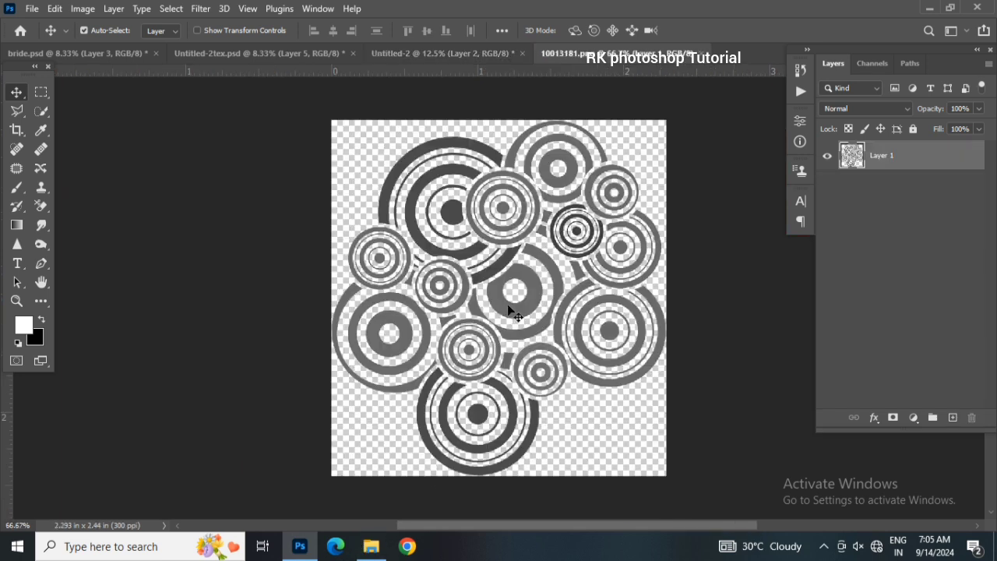
drag(514, 315, 498, 494)
- Enlarge the circles graphic and position it behind the large bride photo, extending from the canvas's left edge to the frame
key(ctrl+t)
drag(419, 381, 360, 314)
key(Return)
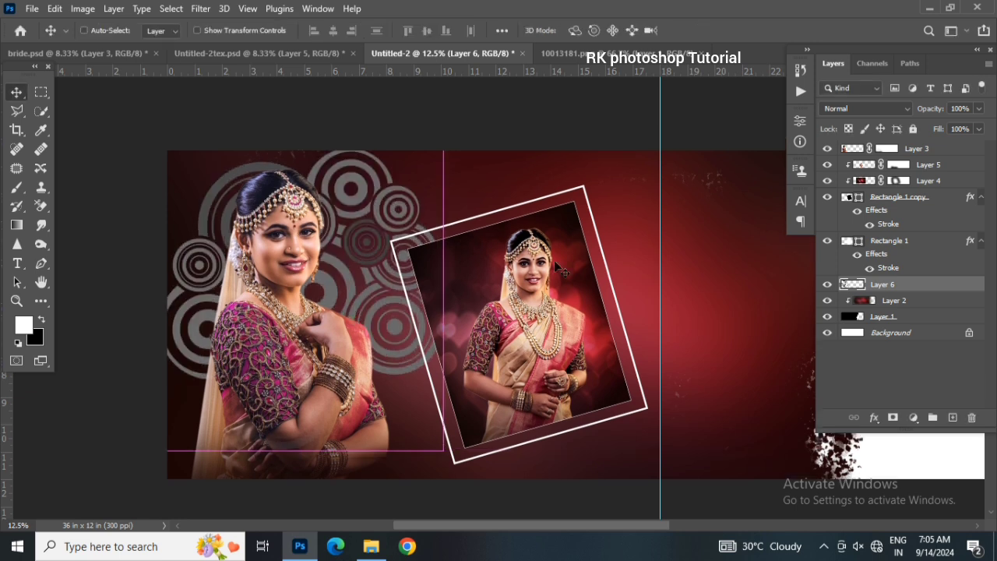
- Turn the circles graphic white by raising its Hue/Saturation lightness to maximum, and lower its layer opacity to 6%
key(ctrl+u)
drag(779, 263, 848, 261)
click(943, 115)
drag(913, 112, 863, 105)
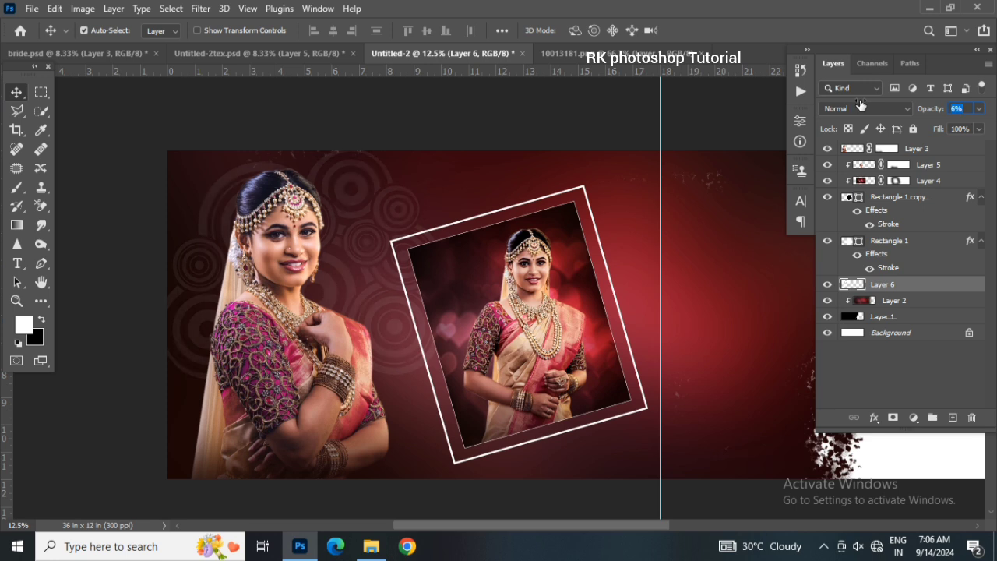
- Bring the red floral vine from 13.tif into Untitled-2 and place it by the photo frame's lower-right corner
drag(449, 527, 500, 527)
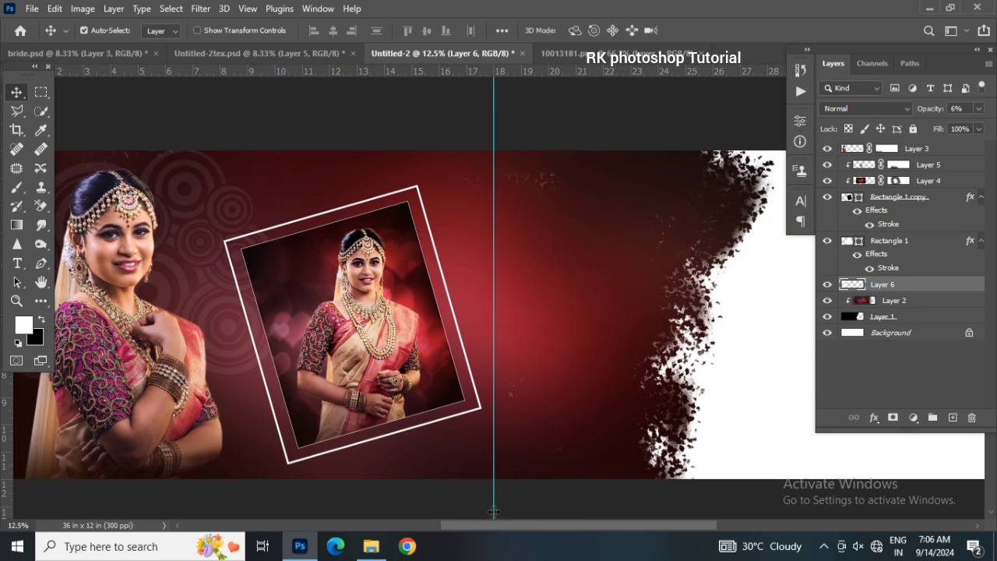
click(705, 53)
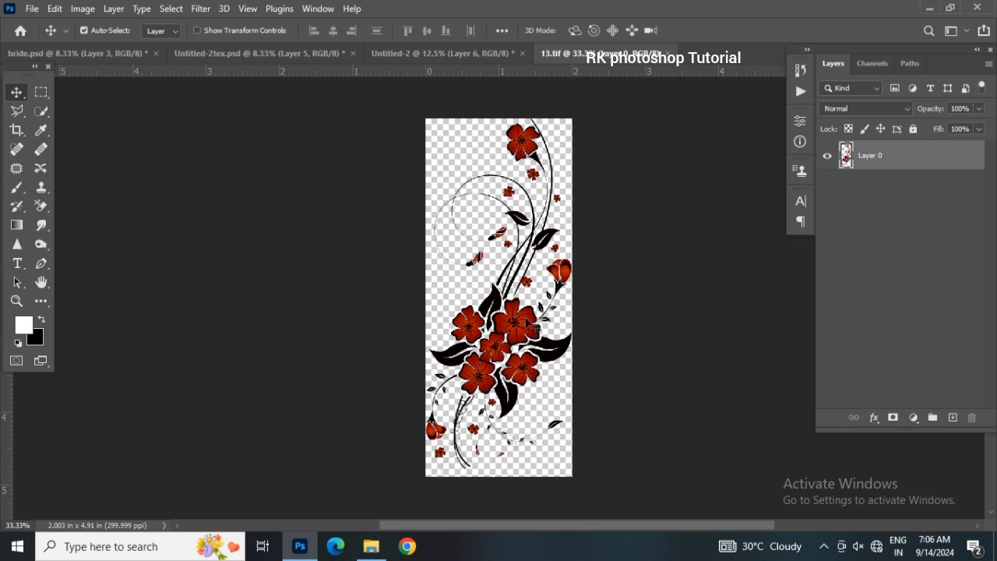
drag(534, 325, 438, 212)
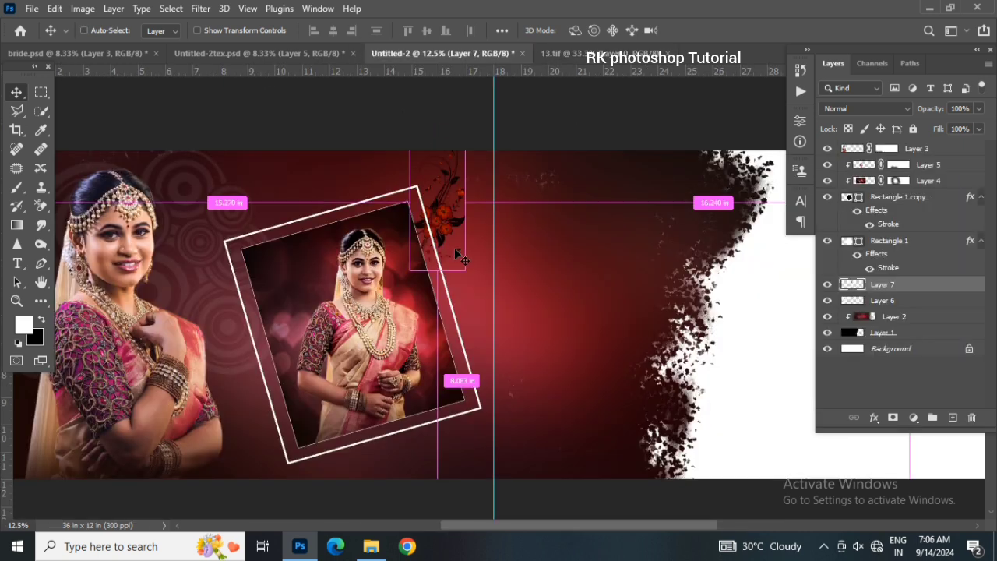
key(ctrl+t)
drag(466, 271, 495, 285)
drag(465, 196, 493, 358)
key(Return)
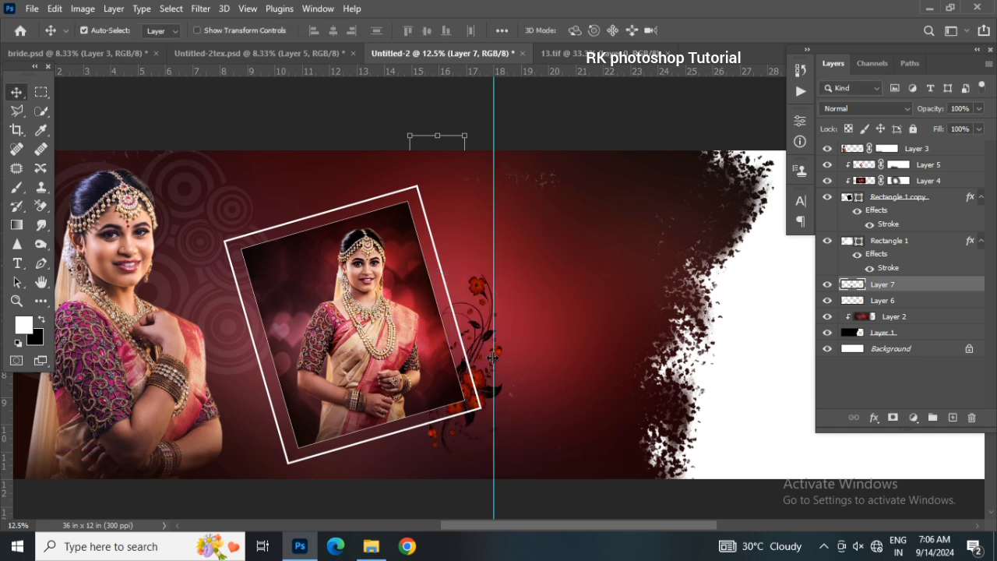
- Stack the floral vine directly below the large bride's layer and shift it so it overlaps the frame's lower-right corner
drag(921, 287, 915, 156)
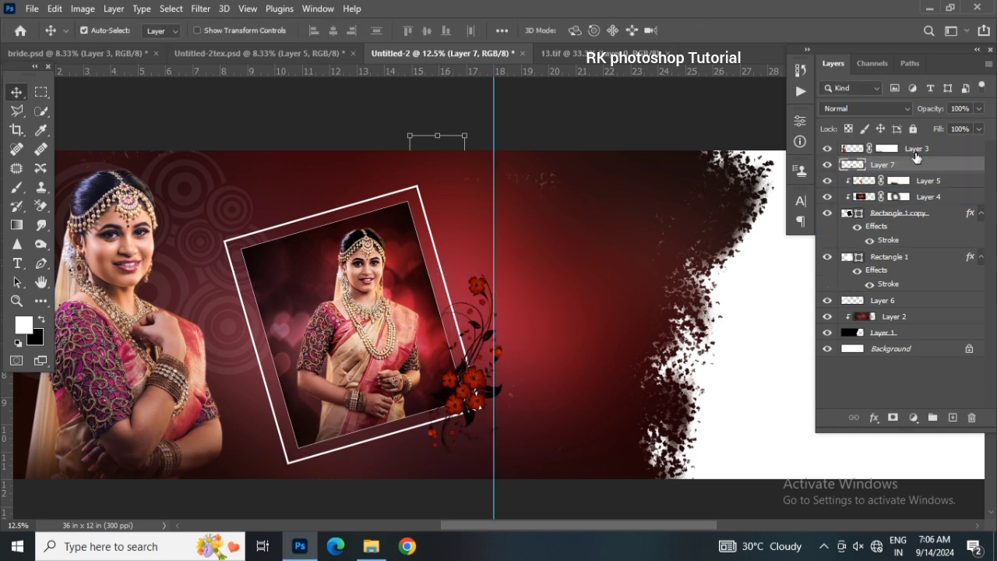
drag(464, 398, 471, 422)
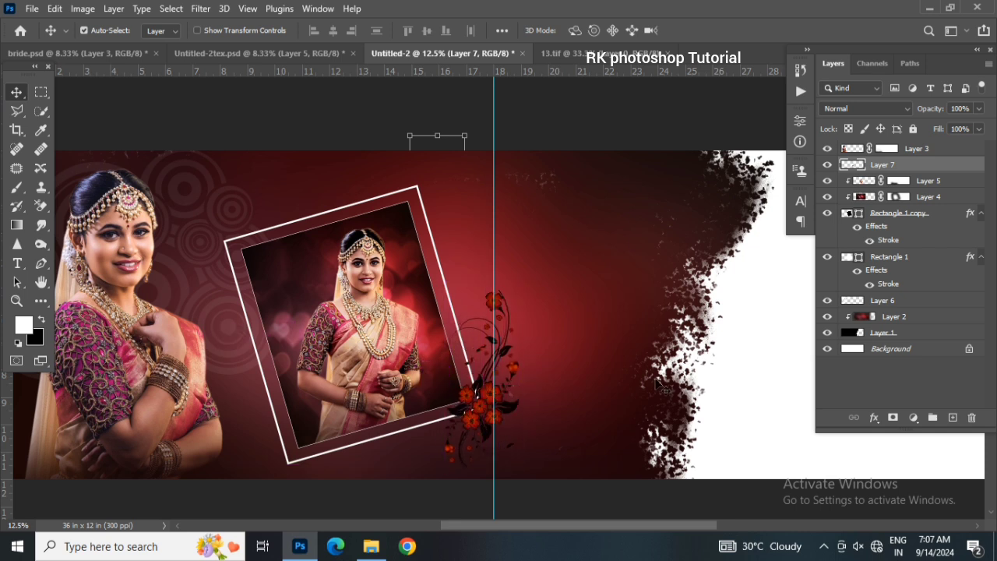
key(shift+Up)
key(shift+Up)
key(shift+Up)
key(shift+Up)
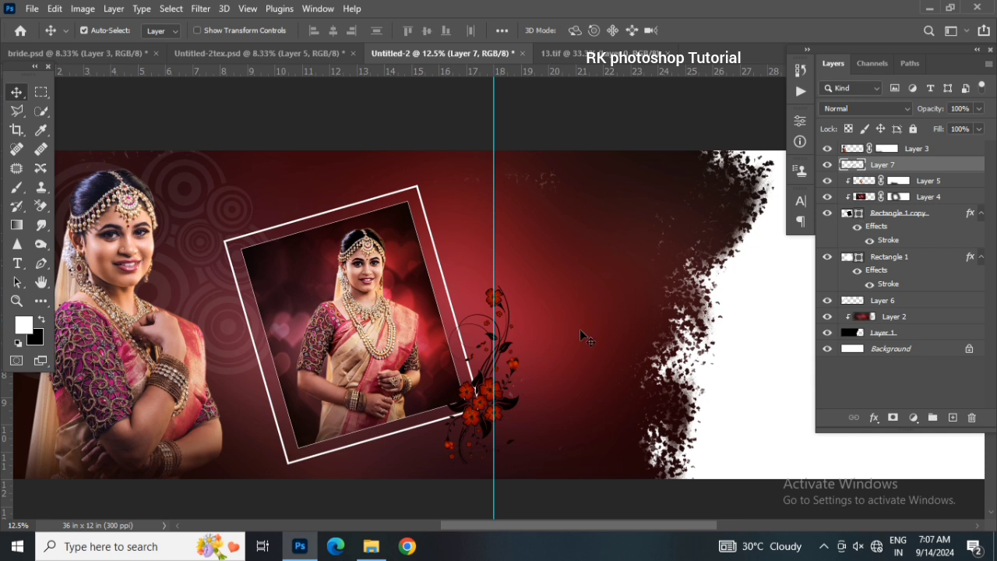
- Bring the Memories title graphic from the 10011848 document into Untitled-2, above the large bride's layer
scroll(589, 320, down, 1)
click(940, 149)
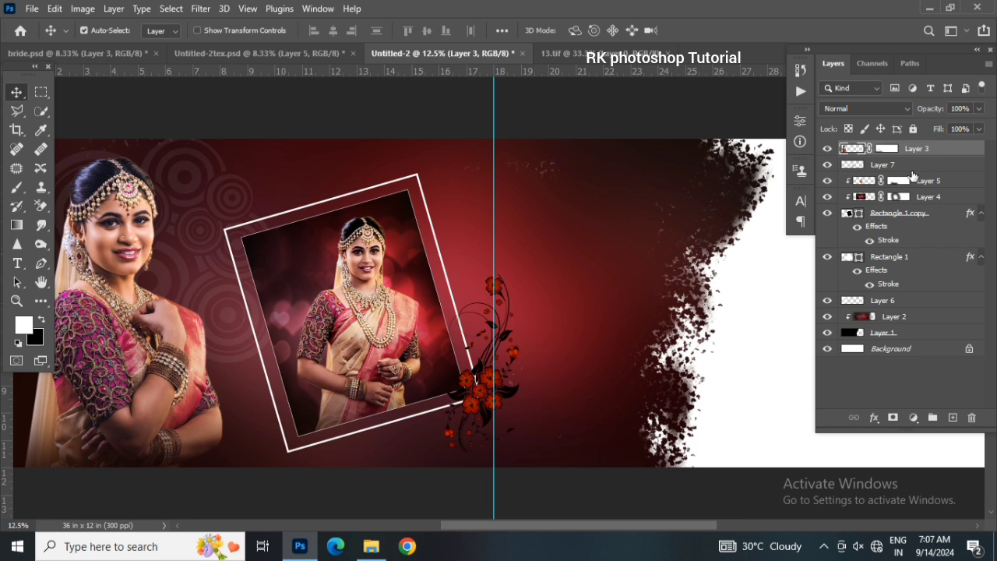
click(675, 56)
drag(543, 348, 386, 392)
- Scale the Memories title to about 144% and place it over the lower part of the framed bride photo
key(ctrl+t)
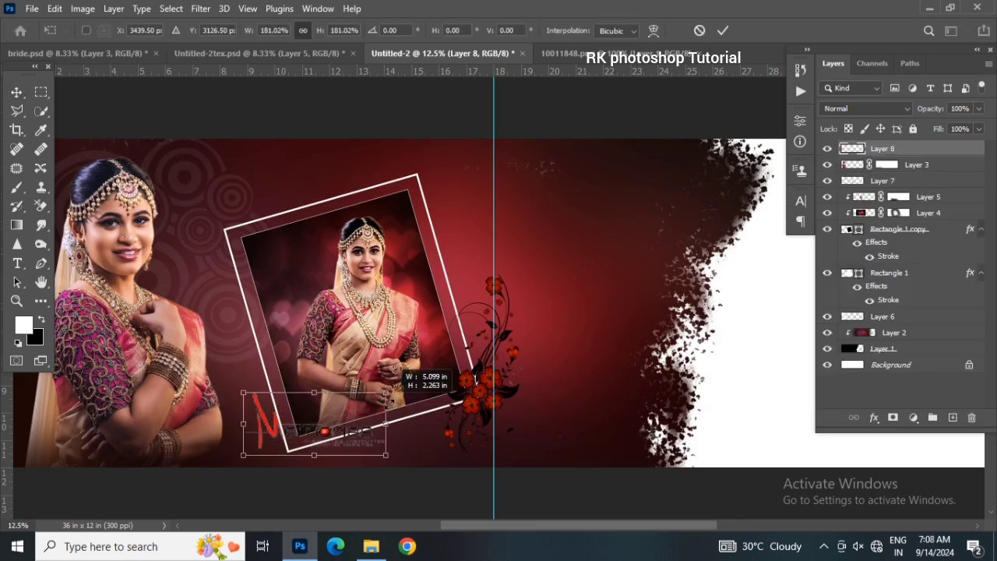
drag(349, 442, 326, 419)
drag(365, 444, 448, 464)
drag(406, 430, 382, 398)
key(Return)
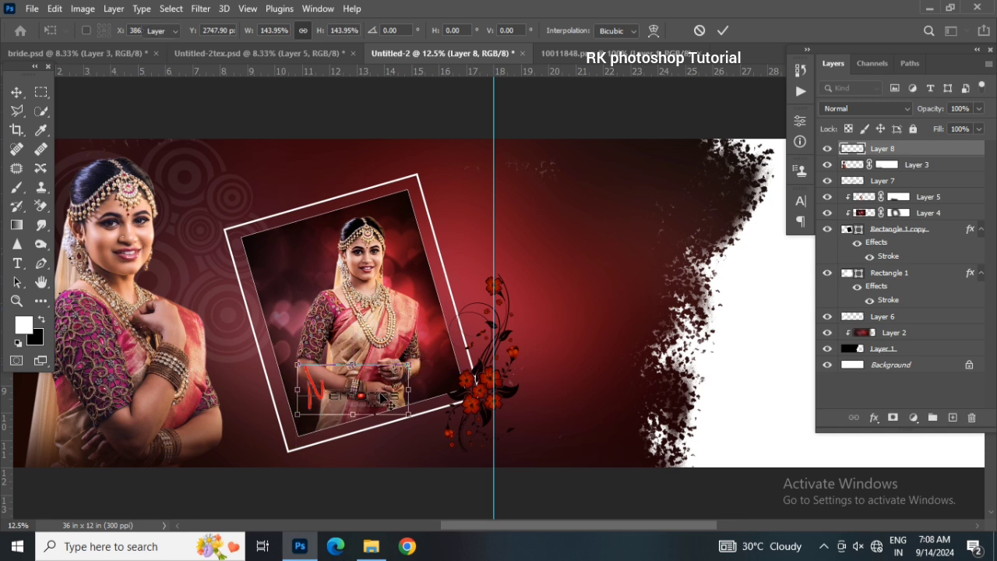
- Turn the Memories title white with maximum Hue/Saturation lightness and shift it slightly left within the framed photo
key(ctrl+u)
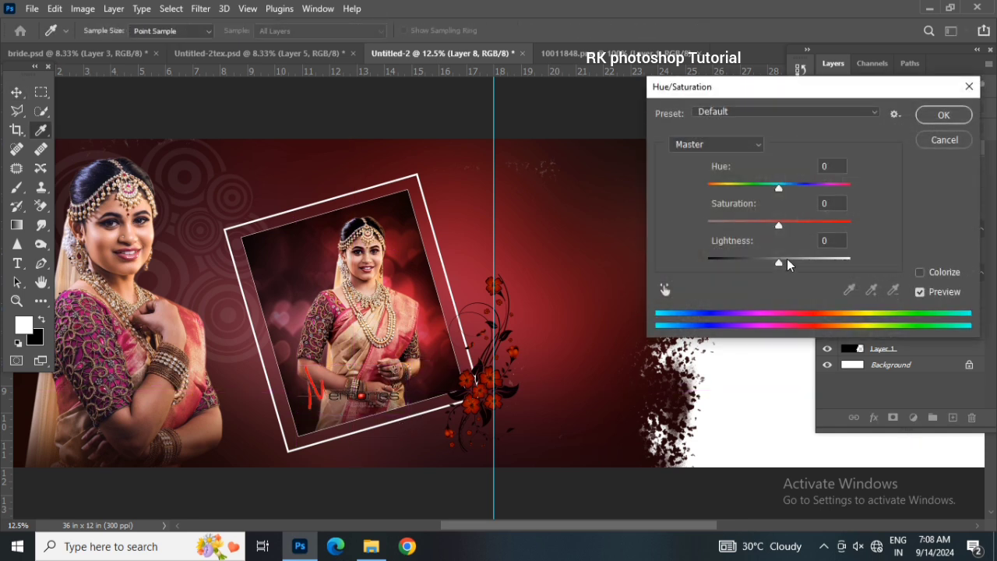
drag(778, 261, 946, 263)
click(944, 115)
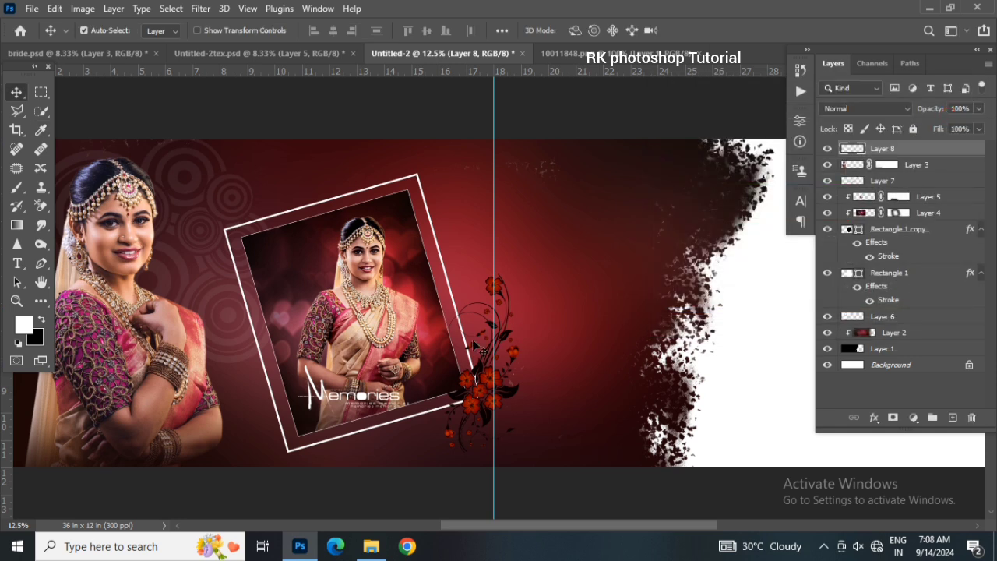
drag(371, 405, 353, 397)
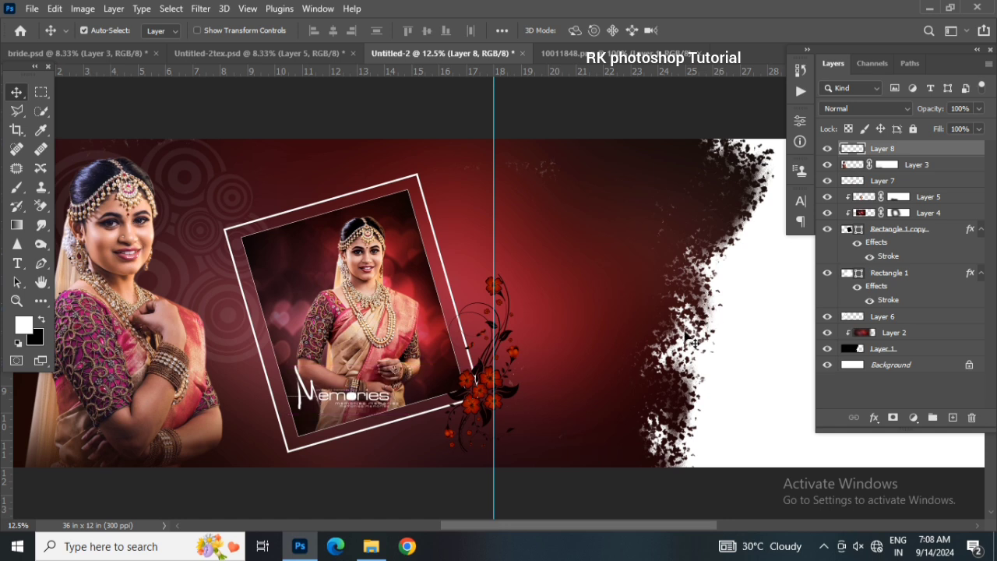
- Delete the faint concentric circles graphic behind the large bride
drag(575, 527, 543, 527)
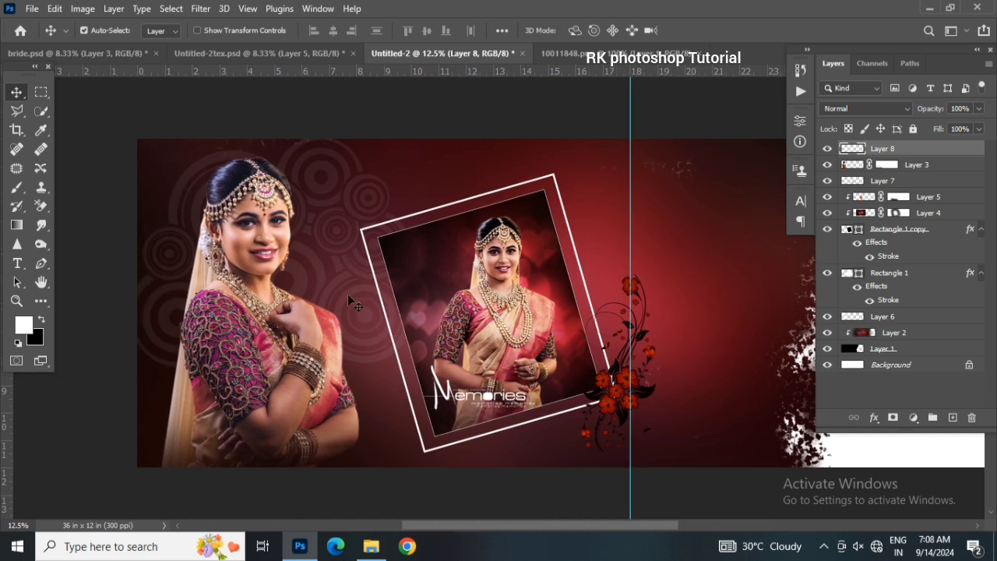
click(368, 316)
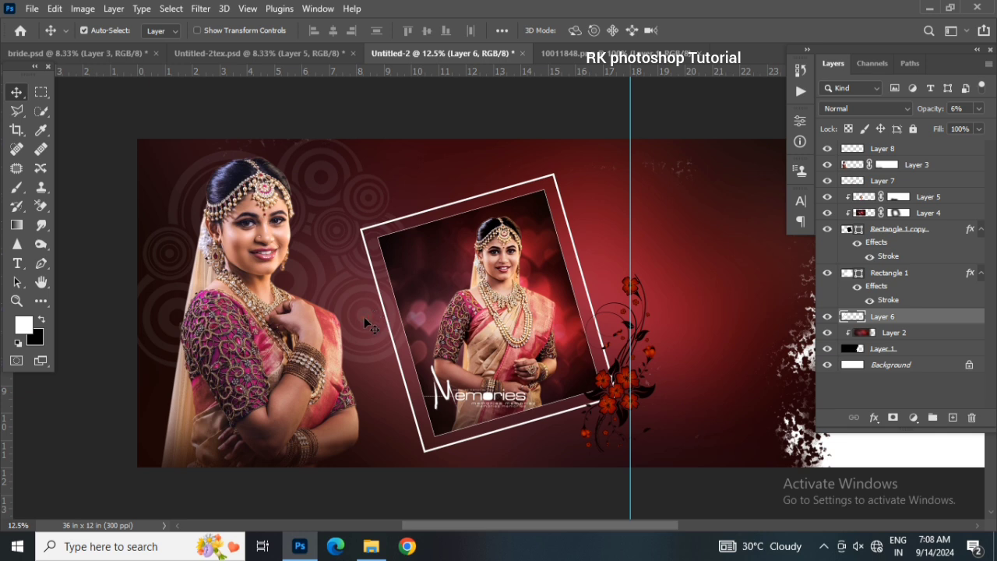
key(Delete)
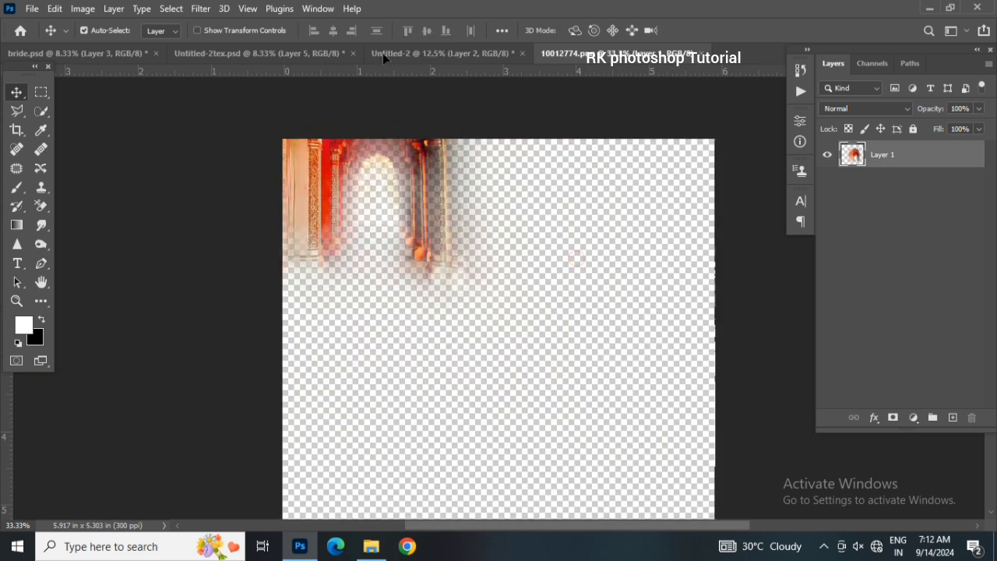
- Bring the ornate archway from 10012774.png into Untitled-2 and enlarge it to about 255% behind the large bride
click(382, 53)
drag(252, 259, 409, 282)
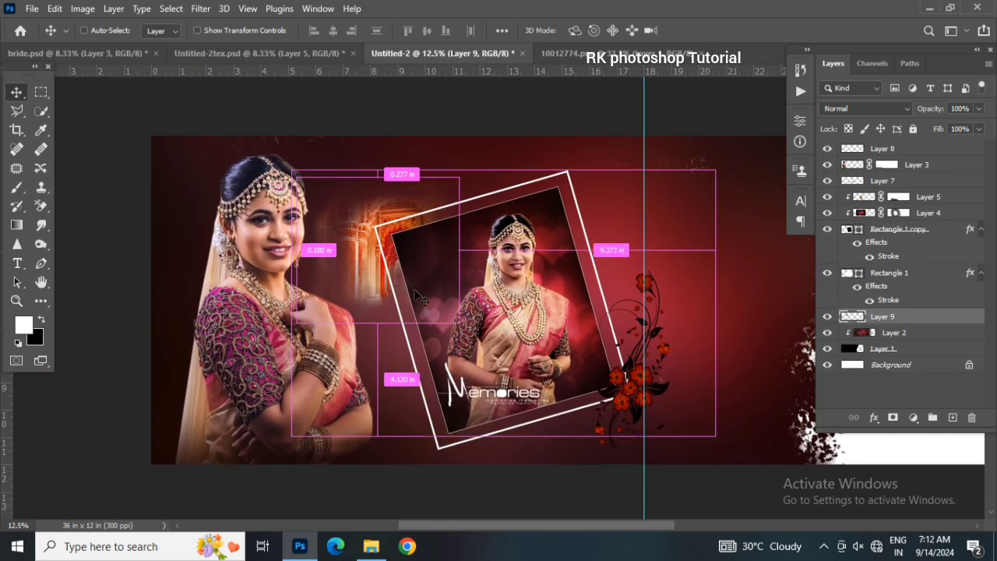
key(ctrl+t)
scroll(447, 310, down, 1)
drag(474, 313, 552, 423)
drag(502, 371, 400, 365)
key(Return)
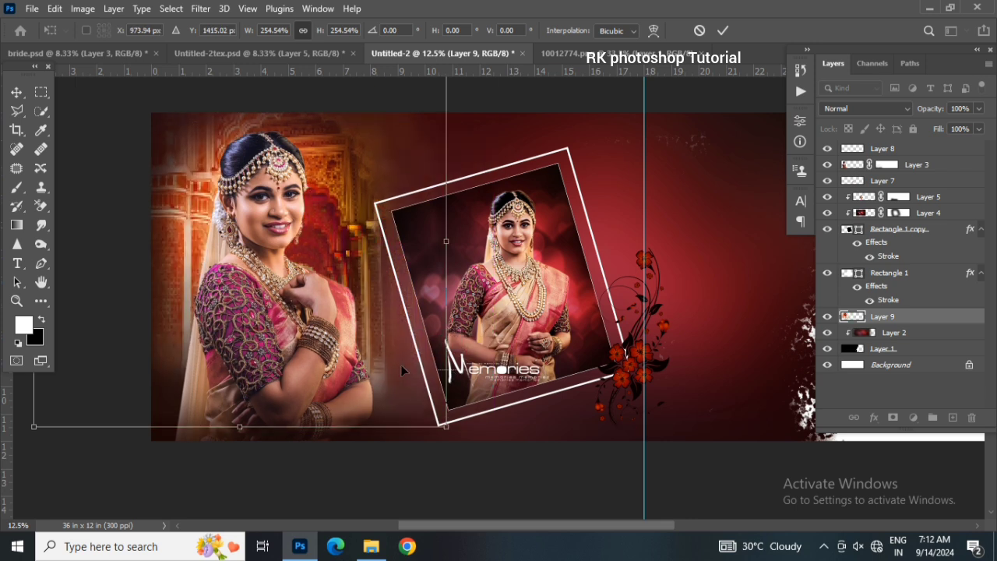
- Set the archway layer's blend mode to Luminosity and its opacity to 50%
scroll(408, 364, up, 1)
click(847, 111)
click(849, 127)
scroll(845, 109, down, 7)
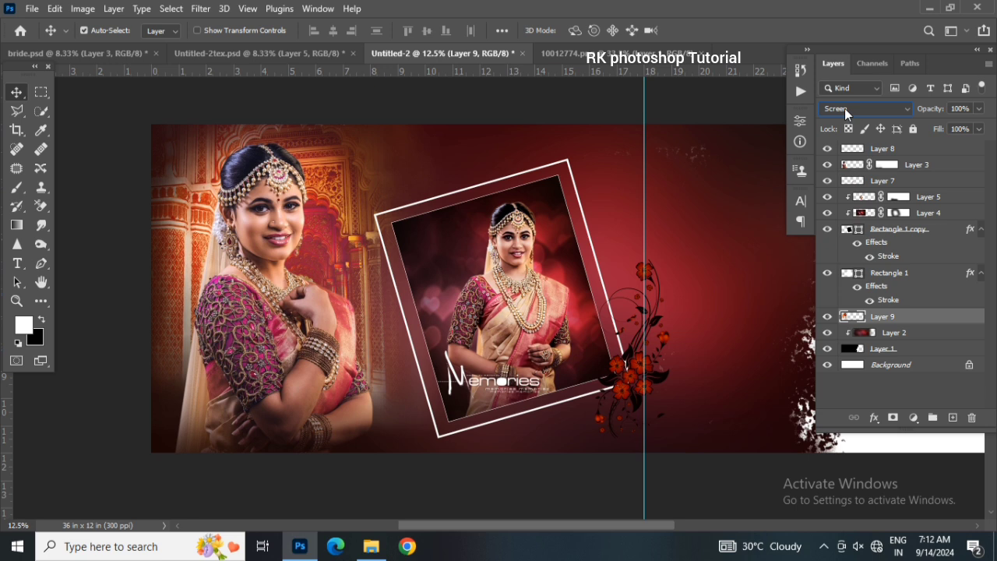
scroll(844, 109, down, 12)
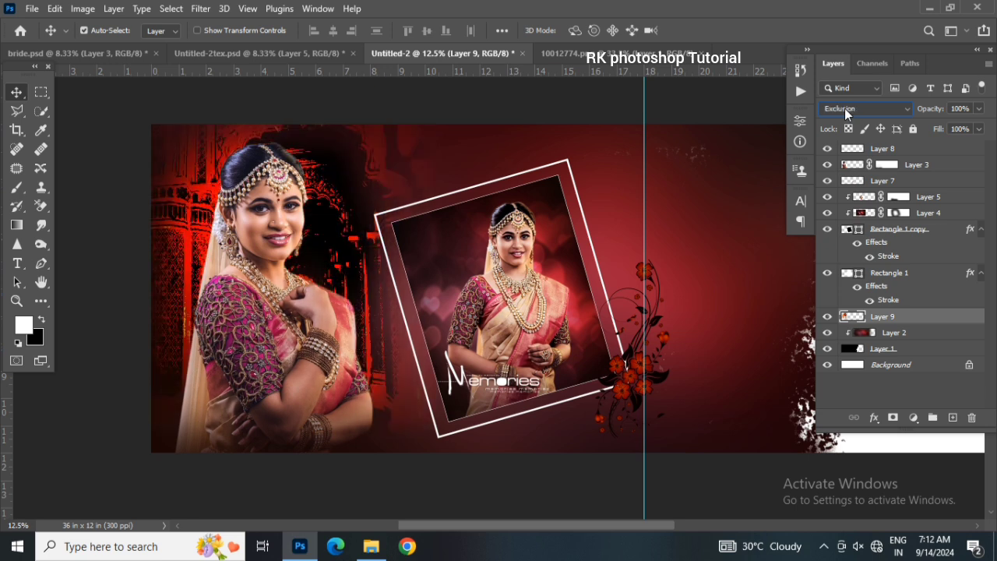
scroll(844, 108, down, 6)
drag(928, 109, 896, 108)
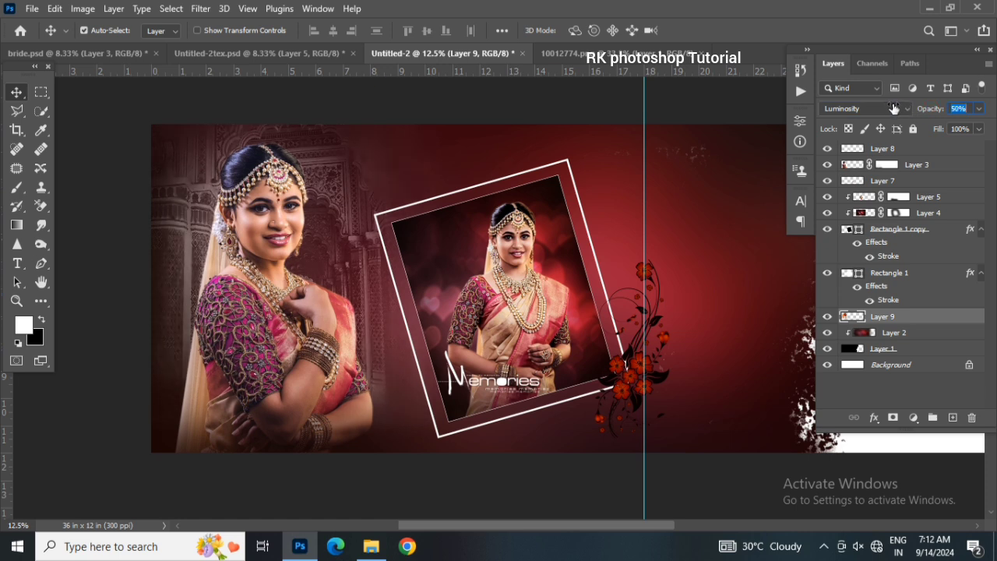
scroll(308, 214, up, 1)
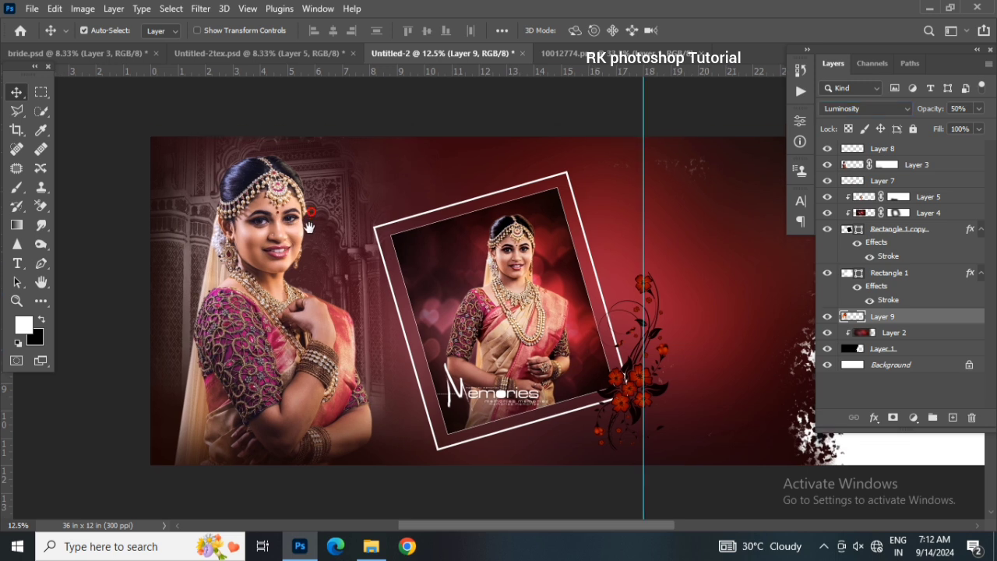
- Duplicate the archway to the right behind the frame, add a layer mask and fade its left edge with a soft black brush
drag(321, 223, 547, 238)
click(892, 418)
key(b)
mouse_move(416, 178)
mouse_down()
mouse_move(396, 287)
mouse_move(392, 235)
mouse_move(372, 240)
mouse_move(381, 460)
mouse_up()
key(x)
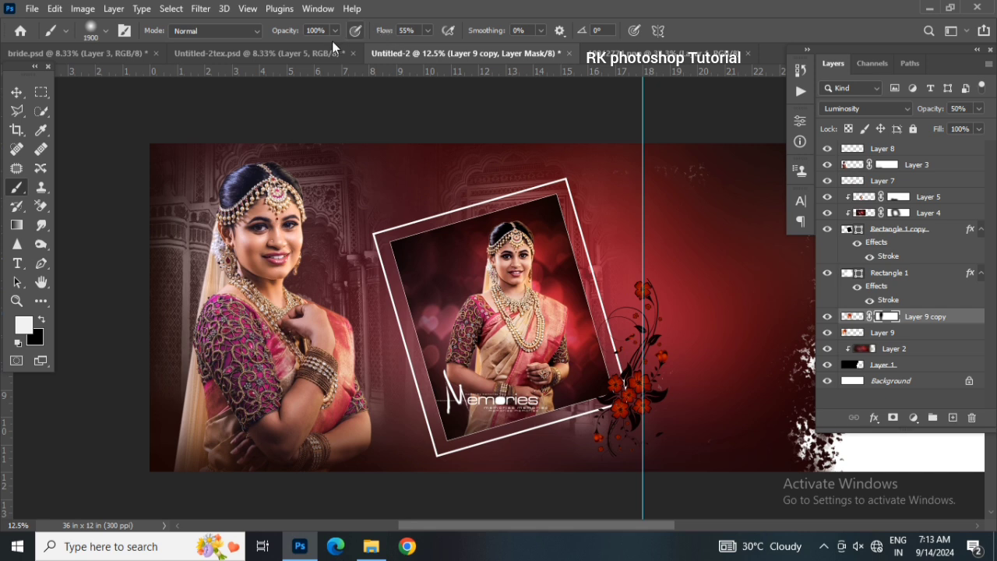
- Refine the blend between the two archways on the copy's mask with a soft brush at 51% opacity
drag(292, 35, 254, 34)
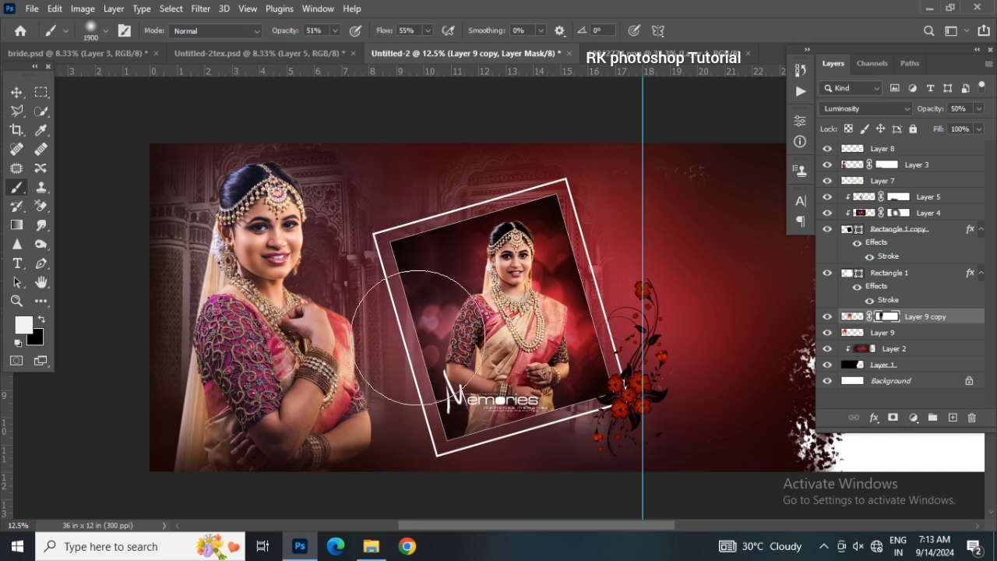
key(x)
drag(451, 362, 430, 360)
key(x)
key(x)
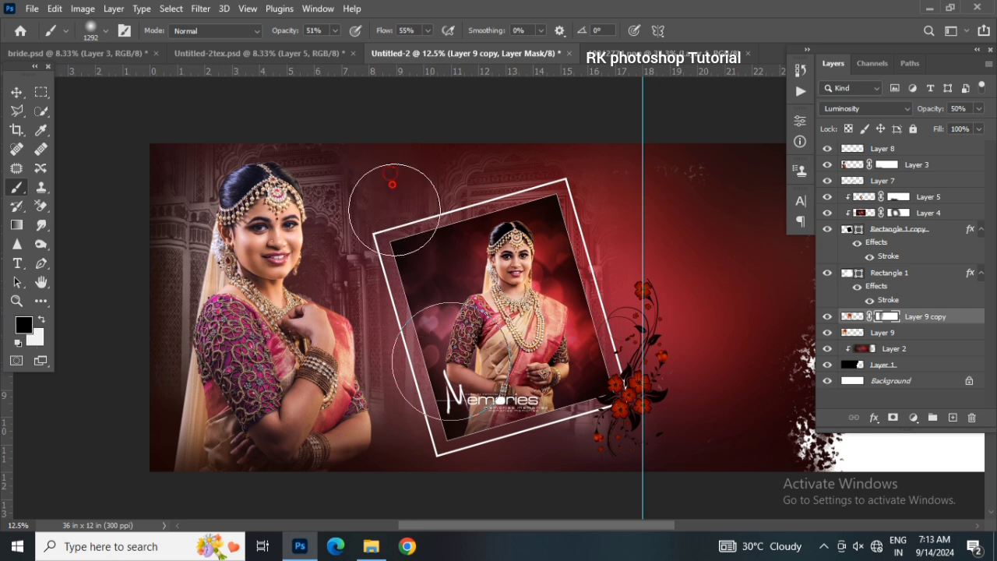
key(x)
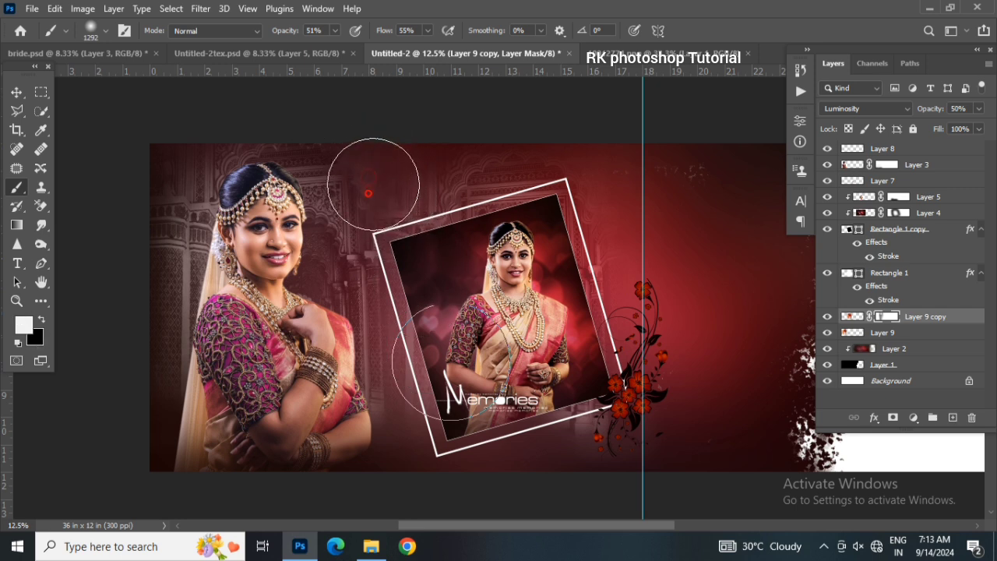
click(16, 92)
- Stretch the black torn-edge base shape on Layer 1 about 4.4 in farther right over the white area
scroll(483, 366, down, 2)
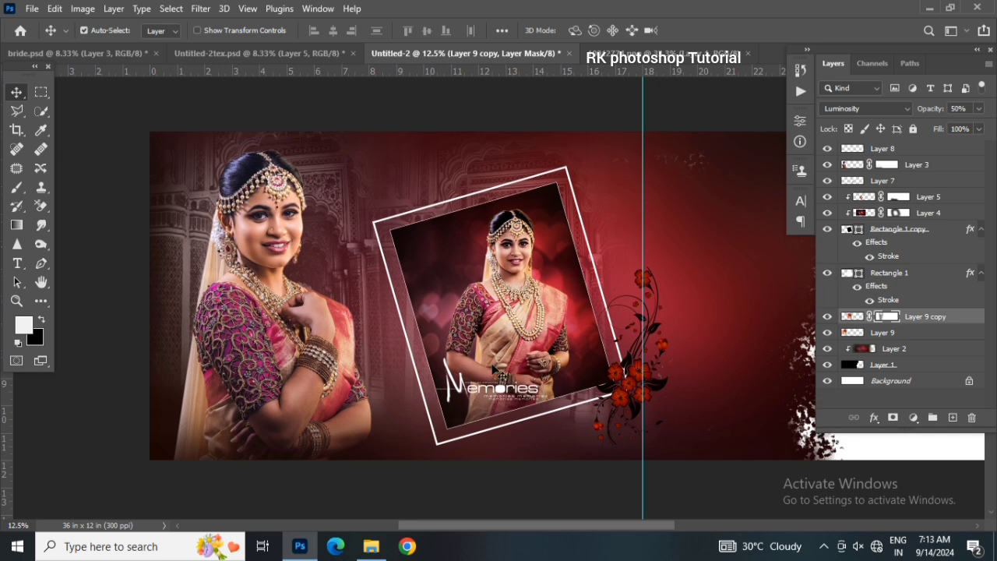
drag(561, 521, 576, 522)
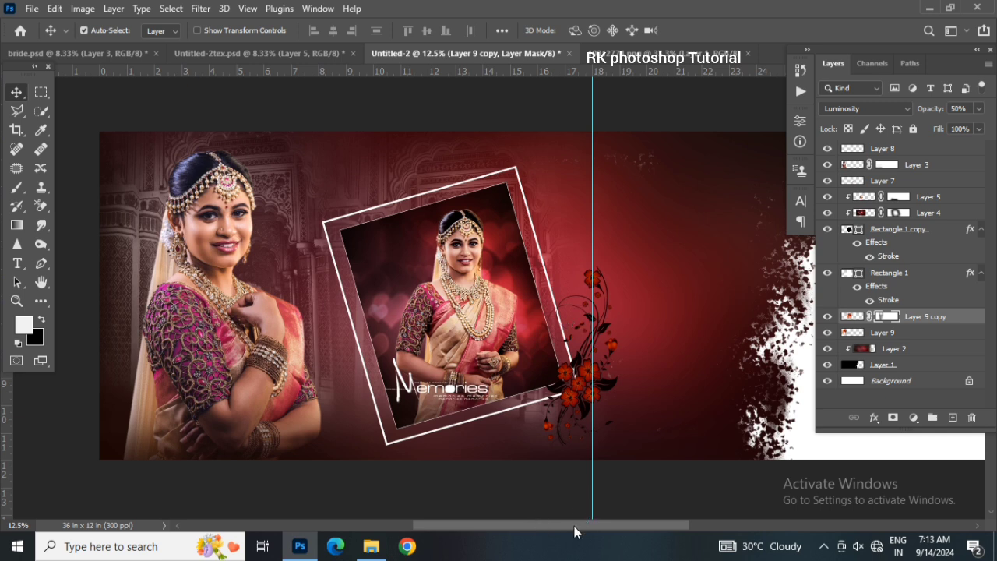
drag(576, 523, 688, 527)
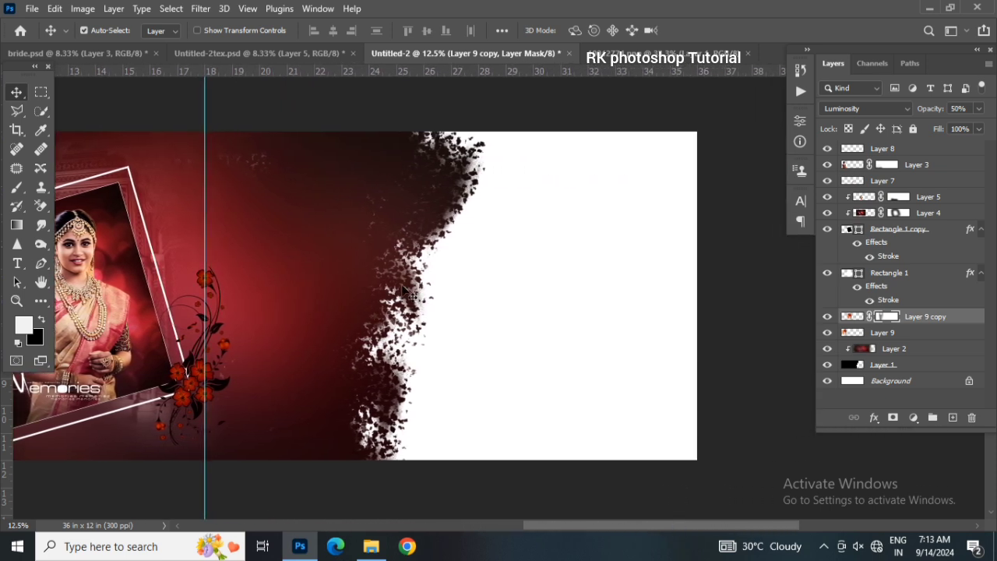
click(355, 235)
click(972, 369)
key(ctrl+t)
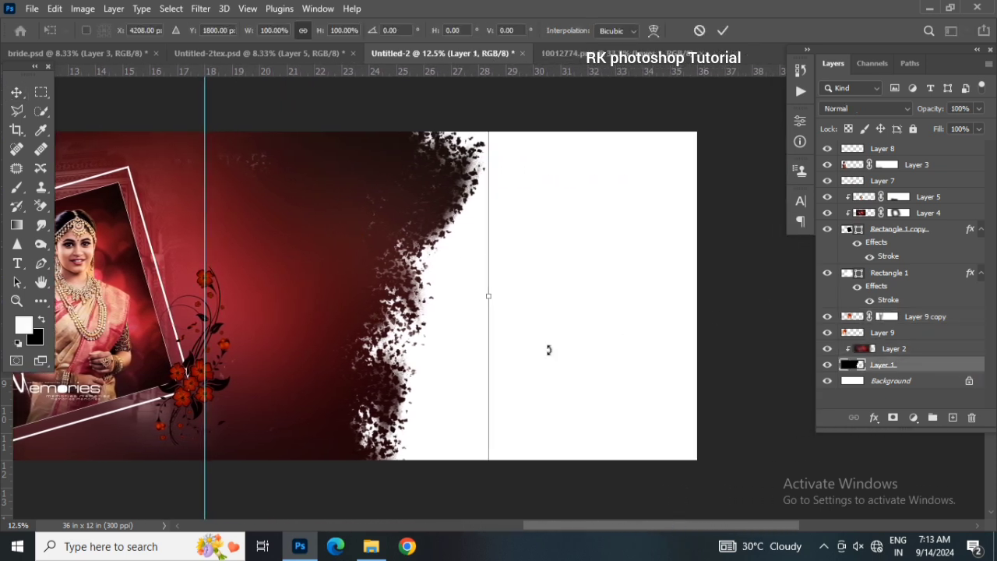
drag(487, 297, 607, 301)
key(Return)
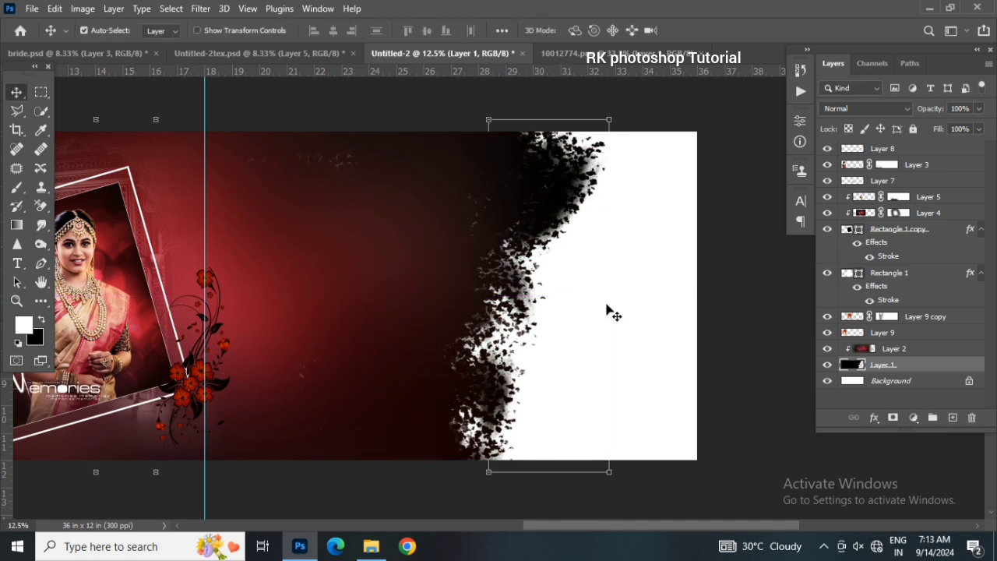
- Widen the clipped red background on Layer 2 to 114% so it extends past the canvas's right edge
key(ctrl+t)
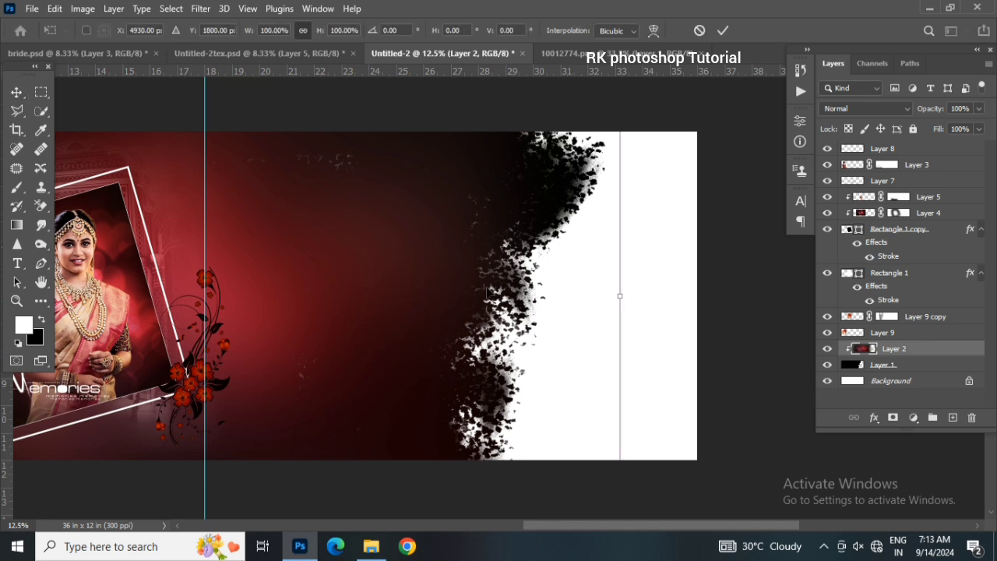
scroll(635, 297, down, 1)
drag(619, 272, 749, 272)
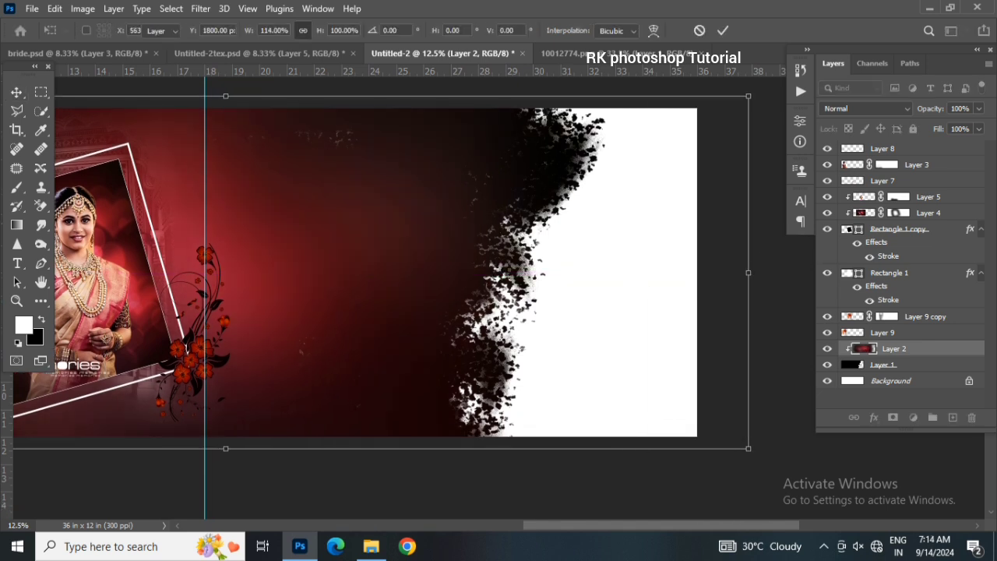
key(Return)
- Fill the gaps in Layer 1's torn edge with a soft brush at 100% opacity
click(888, 365)
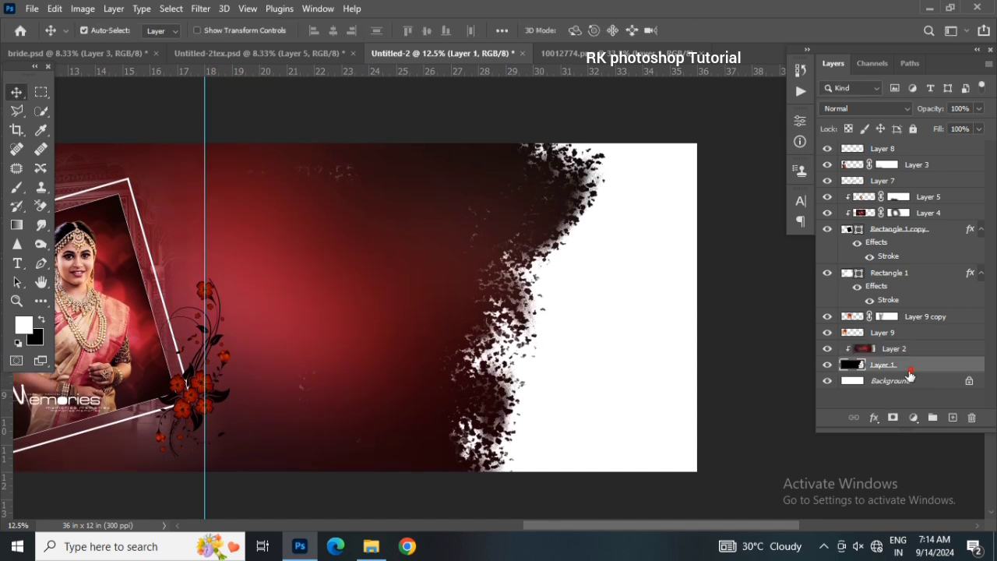
click(12, 190)
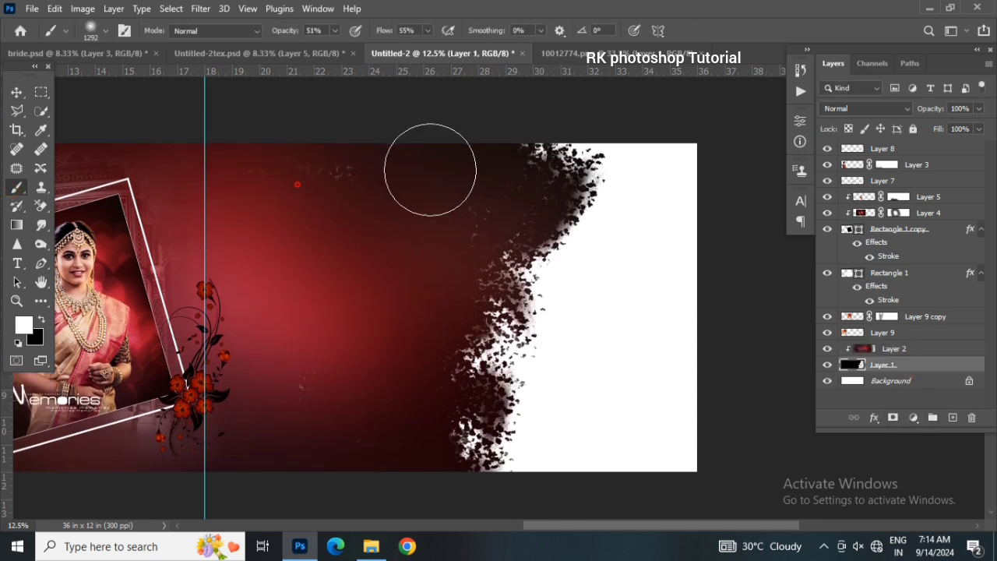
key(0)
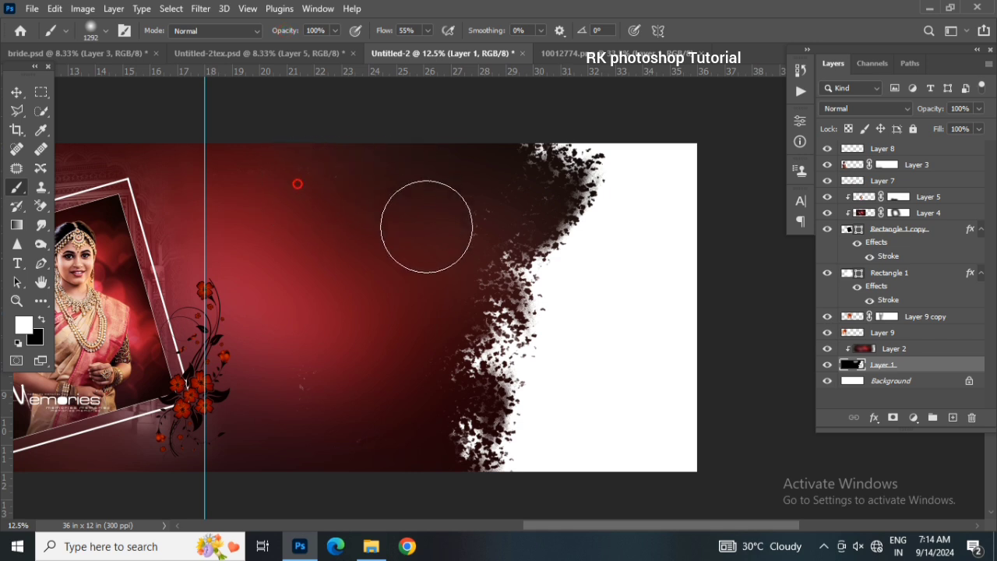
drag(490, 335, 491, 190)
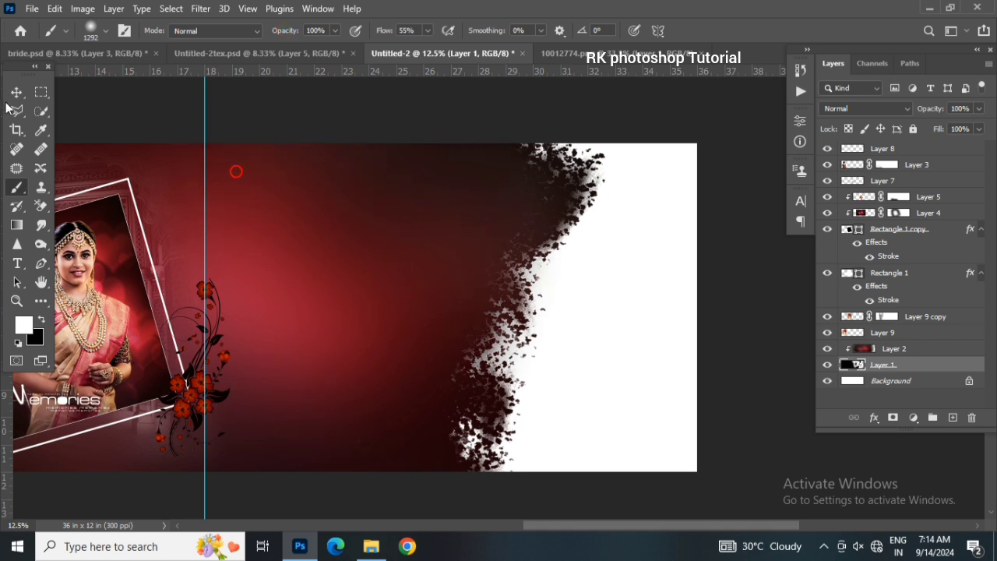
key(v)
drag(312, 296, 425, 295)
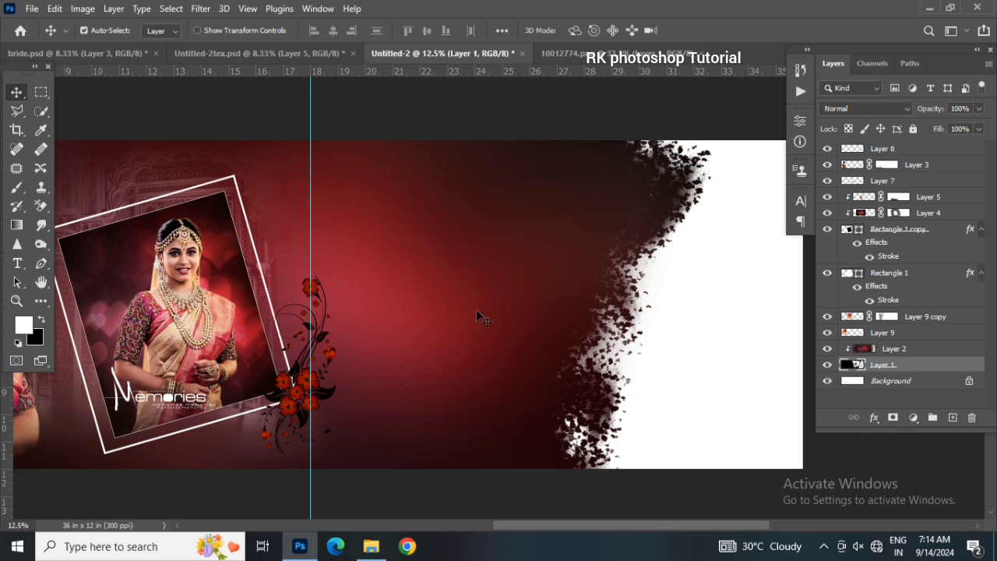
- Copy the bride's close-up portrait from bride.psd into the spread, directly above the red background and right of the centre guide
click(437, 291)
click(102, 56)
drag(518, 329, 539, 269)
drag(637, 314, 554, 306)
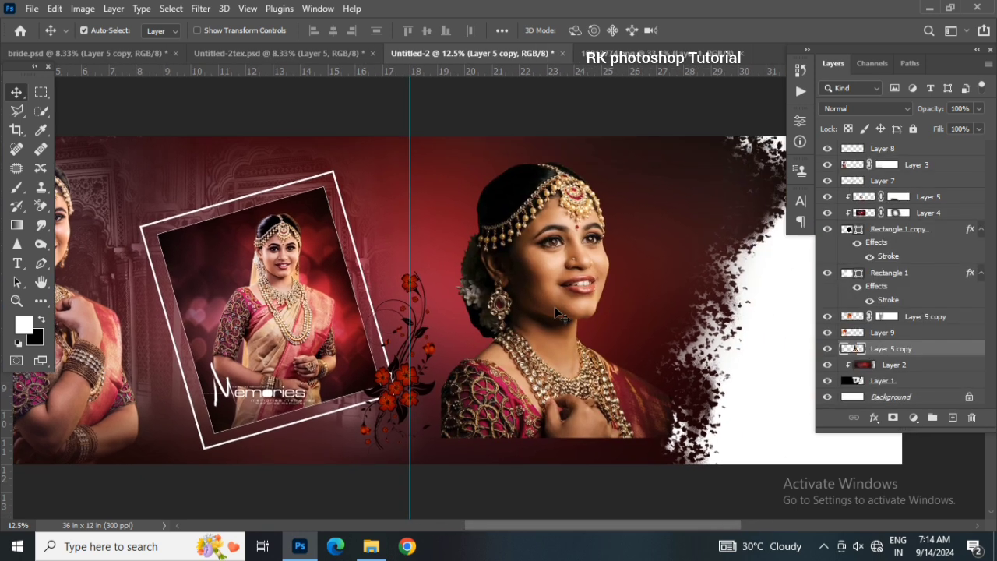
- Enlarge the close-up portrait to about 118% and flip it horizontally
key(ctrl+t)
drag(676, 437, 706, 477)
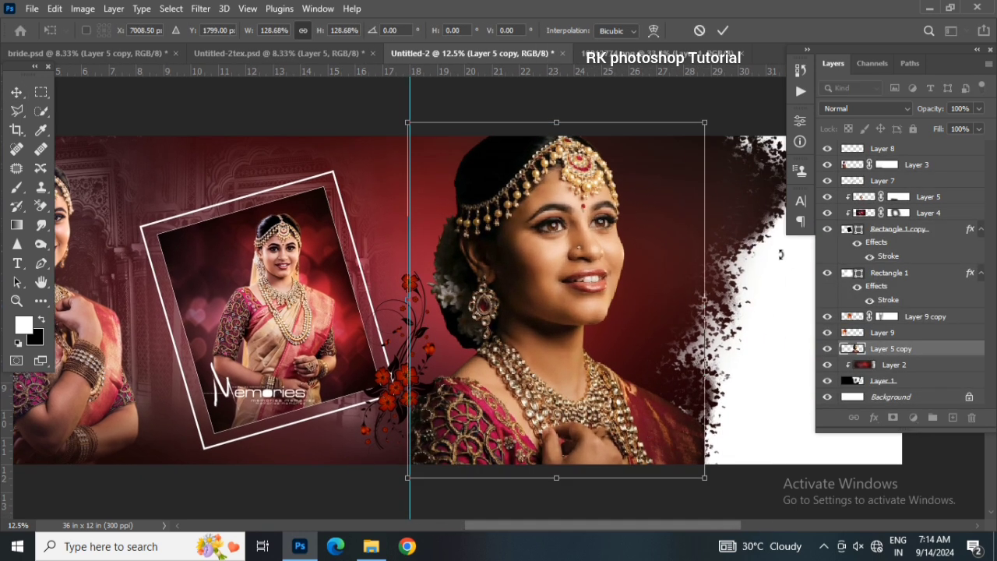
drag(570, 281, 584, 292)
drag(718, 132, 705, 146)
right_click(634, 210)
click(701, 493)
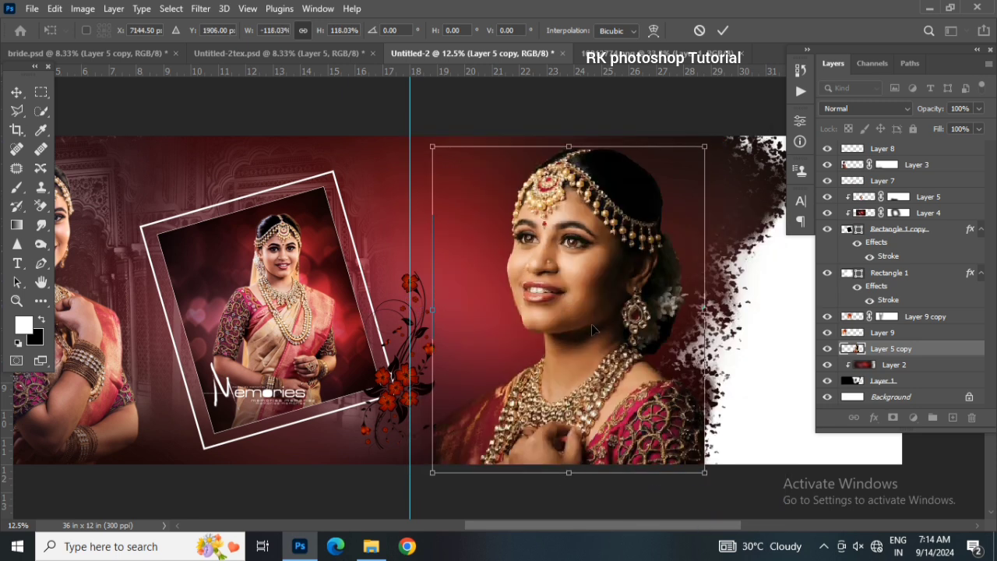
- Tilt the flipped portrait slightly counterclockwise, scale it to about 115% and lower it against the canvas's bottom edge
drag(707, 484, 672, 429)
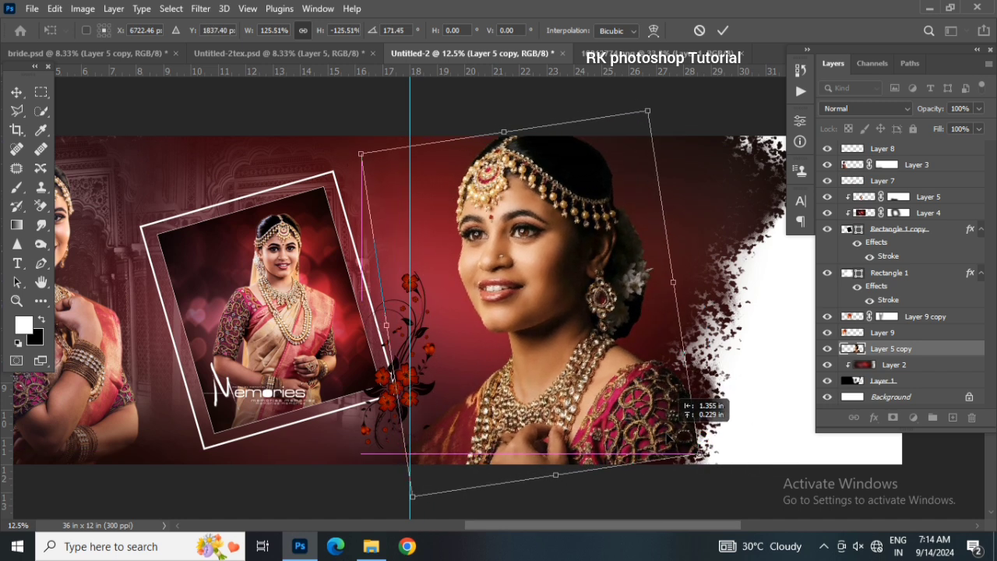
drag(647, 111, 635, 139)
drag(555, 355, 553, 361)
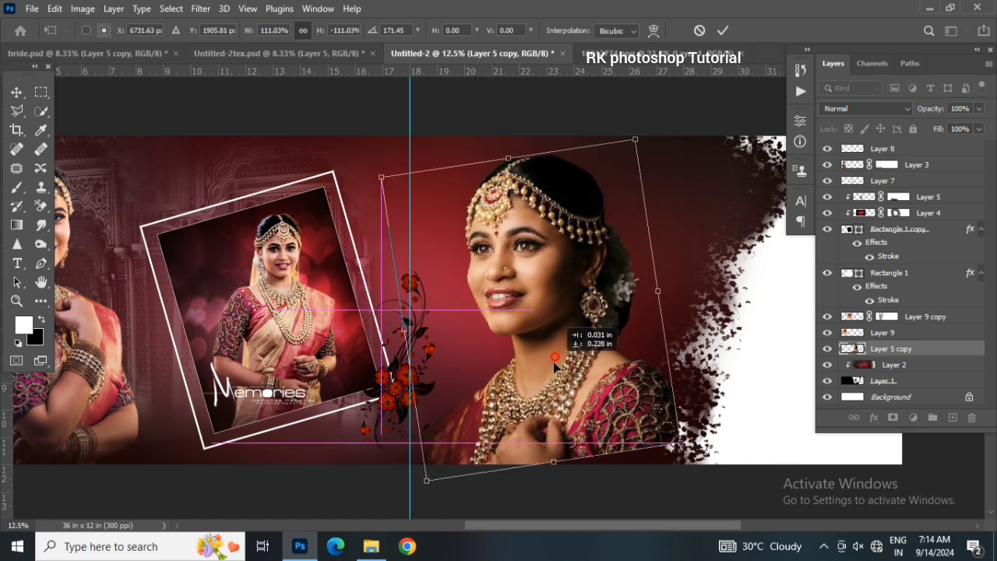
drag(679, 443, 684, 453)
drag(608, 429, 624, 426)
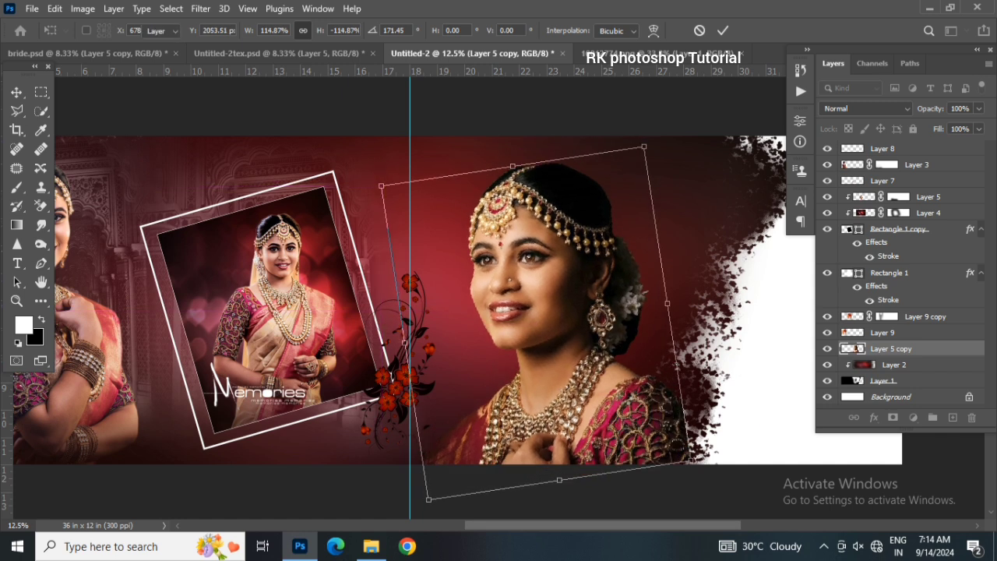
key(Return)
- Stretch the torn-edge base on Layer 1 and shift the clipped red background so red fills the spread to its right edge
drag(723, 354, 580, 332)
click(631, 269)
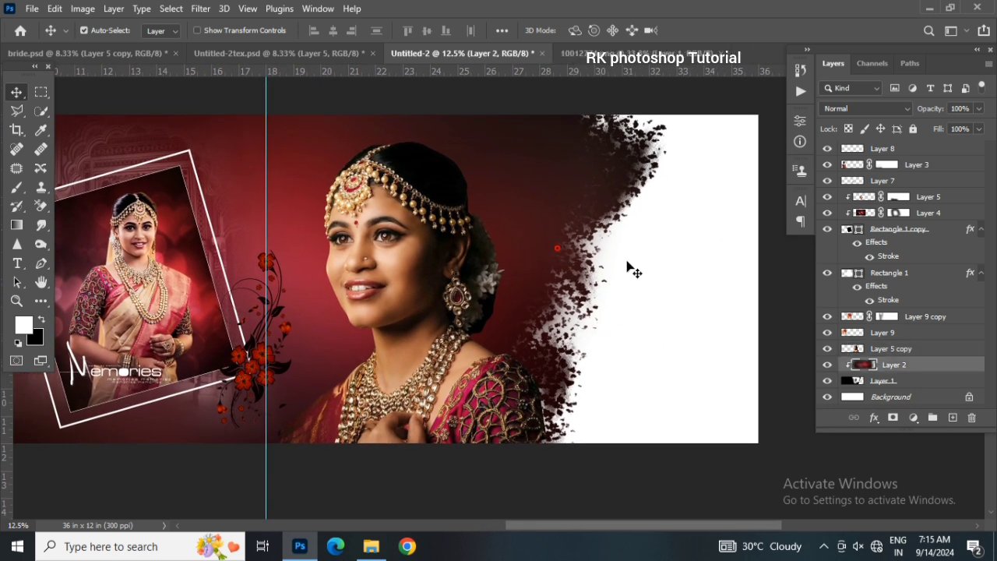
click(913, 381)
key(ctrl+t)
drag(670, 276, 788, 282)
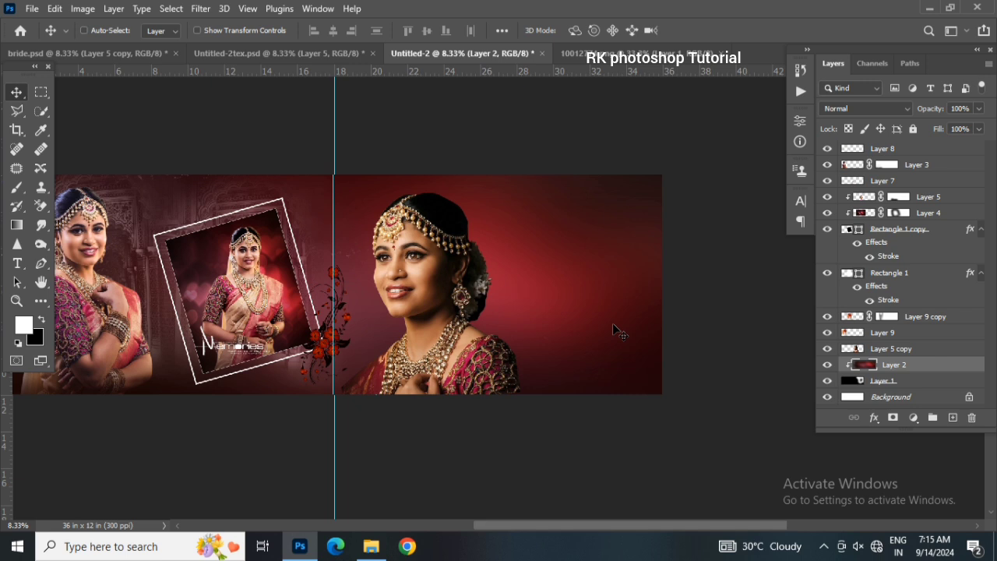
key(ctrl+plus)
drag(440, 250, 525, 275)
- Set the close-up portrait's blend mode to Luminosity and its opacity to 65%
click(468, 269)
click(846, 108)
click(857, 132)
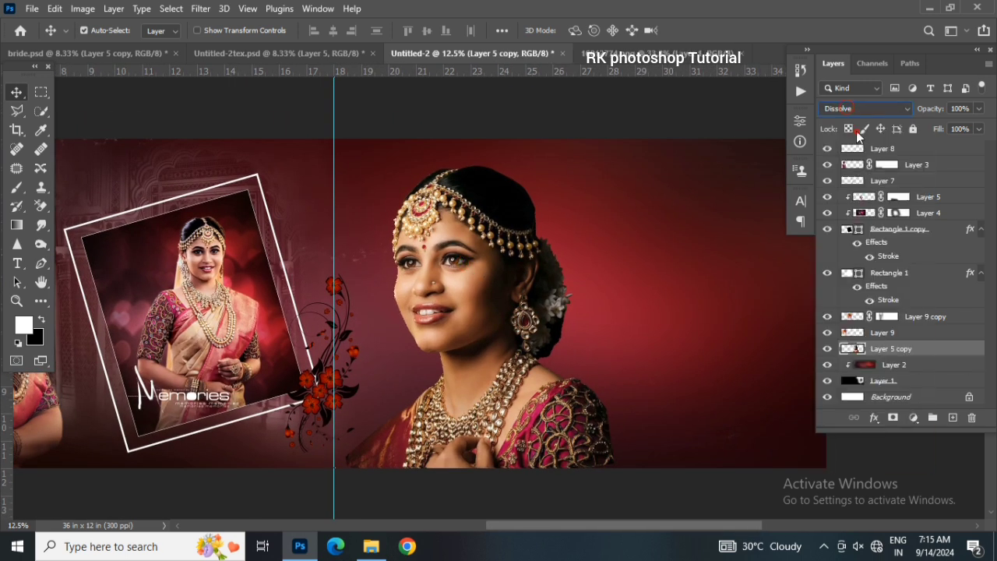
scroll(847, 109, down, 20)
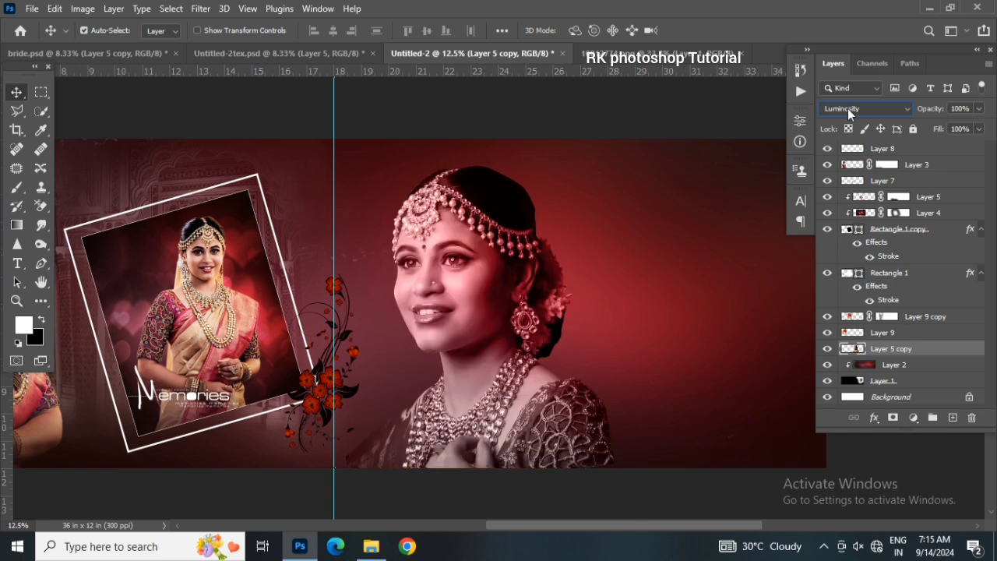
drag(936, 109, 916, 109)
- Try other blend modes on the close-up portrait, return to Luminosity and set the opacity to 67%
click(864, 108)
click(833, 121)
click(900, 109)
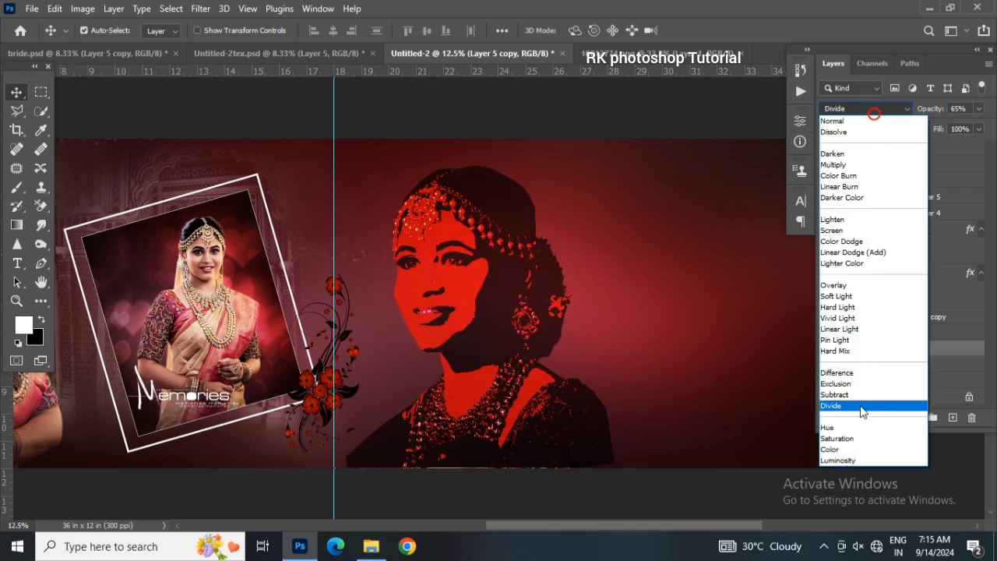
click(868, 459)
drag(932, 115, 936, 114)
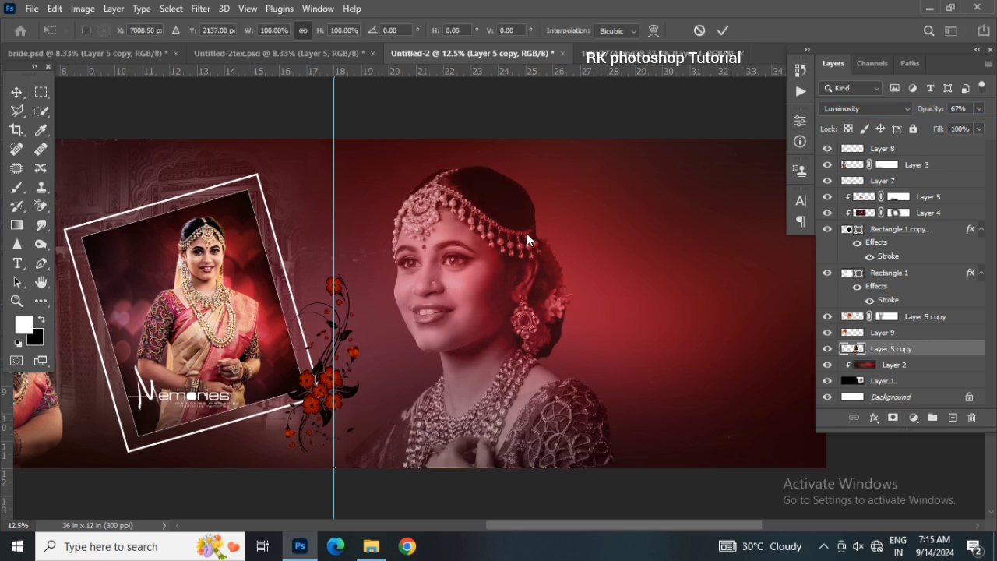
- Enlarge the close-up portrait to about 105%, rotate it -4.53° and shift it slightly right and up
click(493, 240)
key(ctrl+t)
mouse_move(620, 145)
mouse_down()
mouse_move(637, 144)
mouse_move(623, 133)
mouse_up()
drag(663, 182, 644, 173)
drag(548, 262, 564, 257)
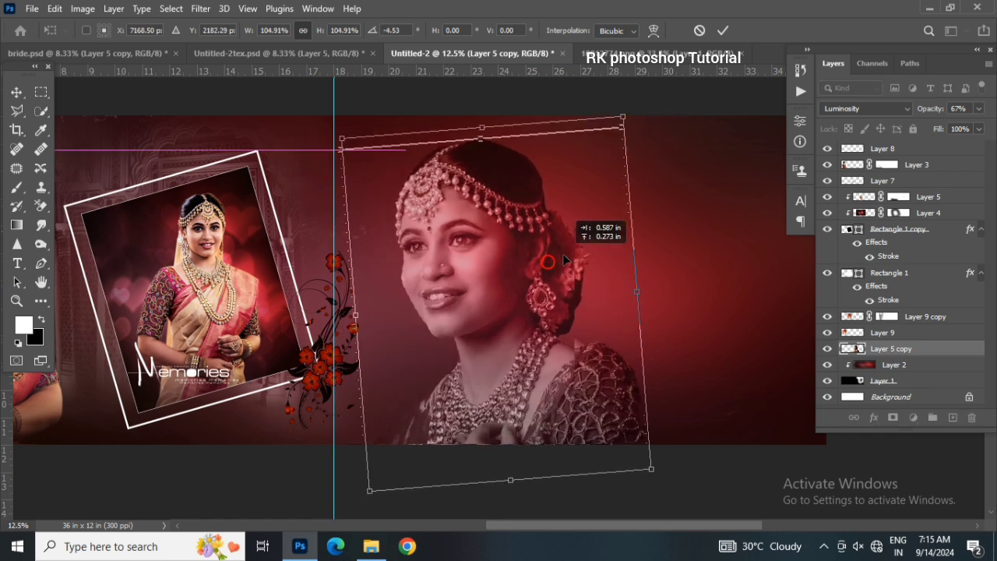
key(Return)
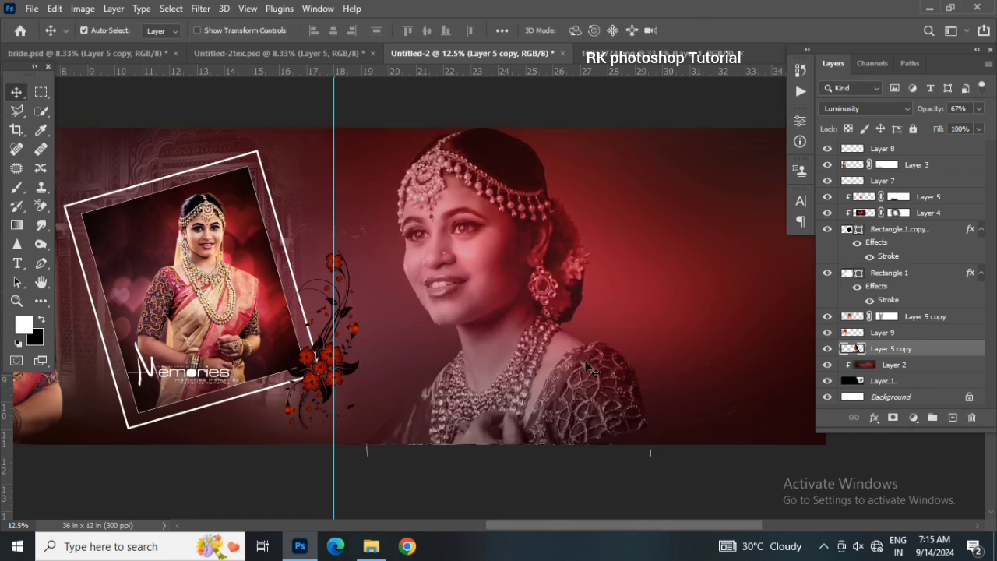
drag(617, 315, 585, 329)
- Add a hide-all mask to the close-up portrait and paint the bride back in with a soft white 2200 px brush
click(114, 8)
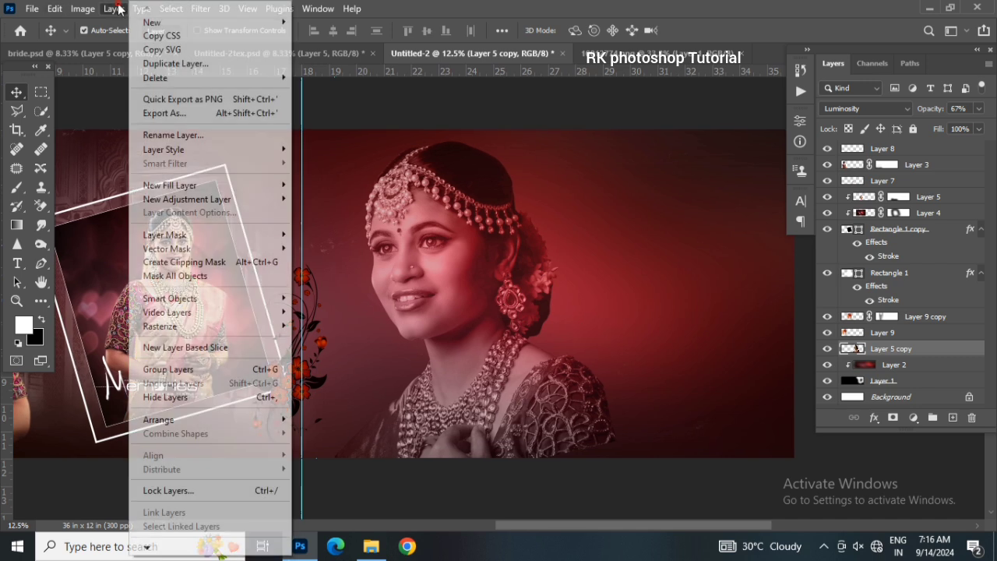
mouse_move(189, 230)
click(312, 248)
click(16, 187)
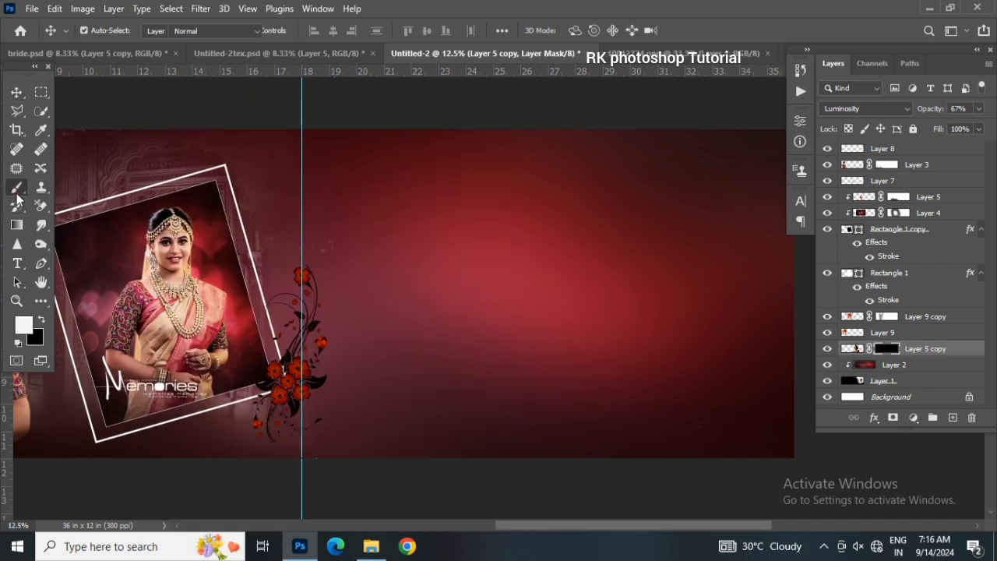
key(bracketright)
key(bracketright)
key(bracketright)
key(bracketright)
key(bracketright)
key(bracketright)
key(bracketright)
key(bracketright)
key(bracketright)
mouse_move(420, 236)
mouse_down()
mouse_move(461, 203)
mouse_move(443, 230)
mouse_move(467, 320)
mouse_move(457, 349)
mouse_move(503, 340)
mouse_move(445, 352)
mouse_move(467, 303)
mouse_move(380, 261)
mouse_move(426, 219)
mouse_move(459, 222)
mouse_move(486, 274)
mouse_up()
click(16, 92)
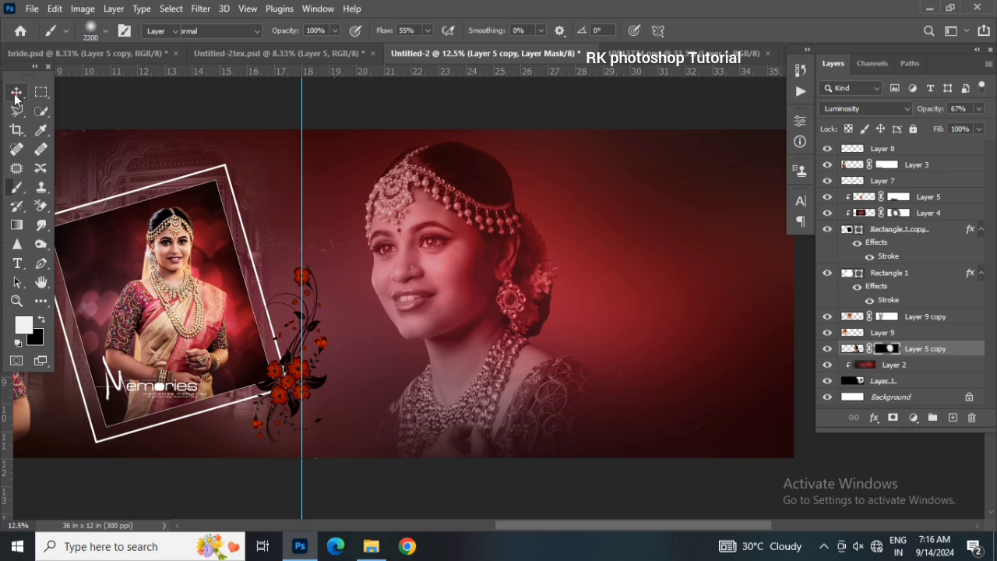
- Set the close-up portrait's opacity to 82% and its blend mode to Normal
drag(923, 113, 934, 110)
click(898, 109)
click(904, 122)
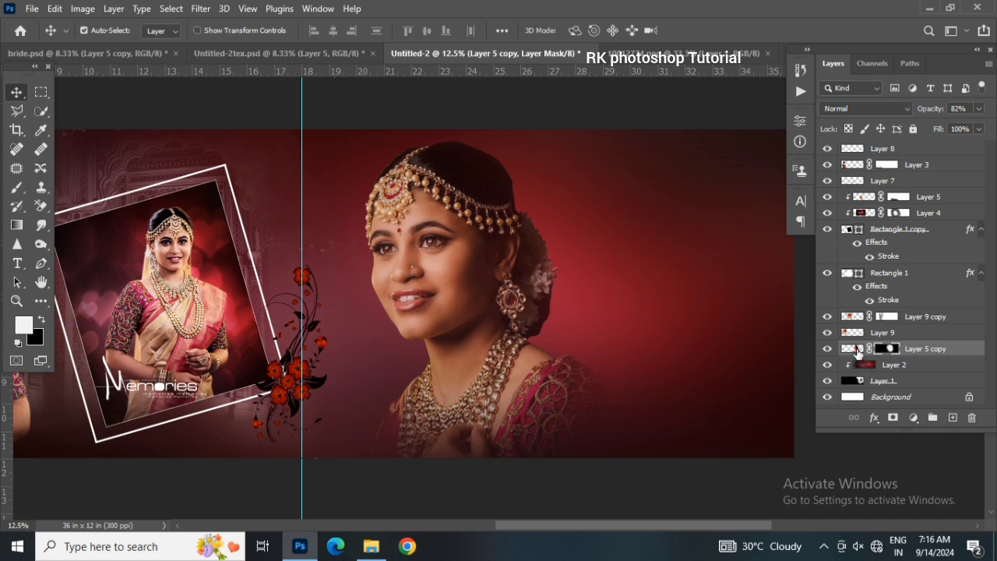
- Apply Color Balance to the close-up portrait with +7 blue in the shadows, and lower its opacity to 67%
click(857, 351)
key(ctrl+b)
click(749, 417)
click(623, 459)
click(743, 416)
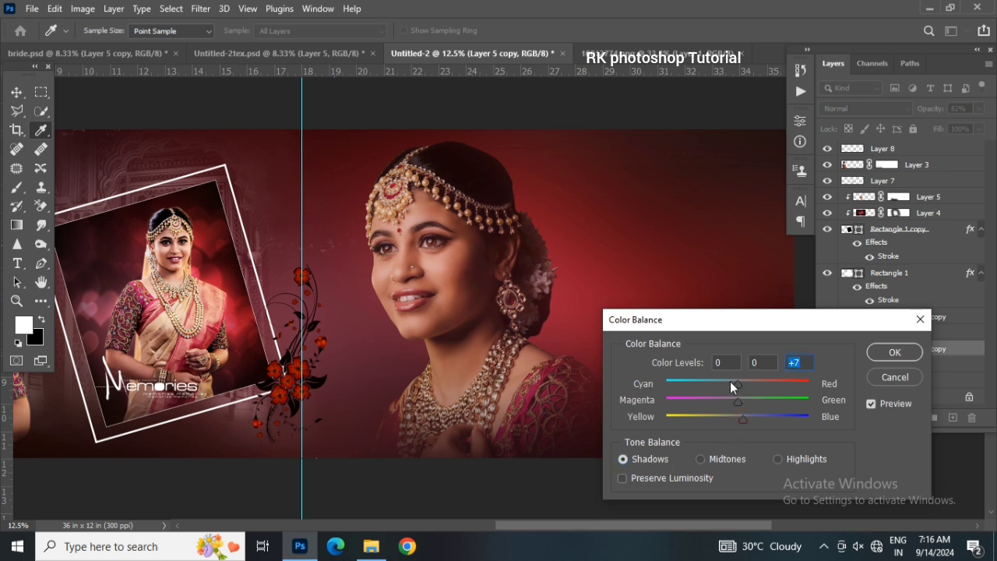
click(727, 382)
click(743, 399)
click(894, 352)
drag(925, 109, 913, 113)
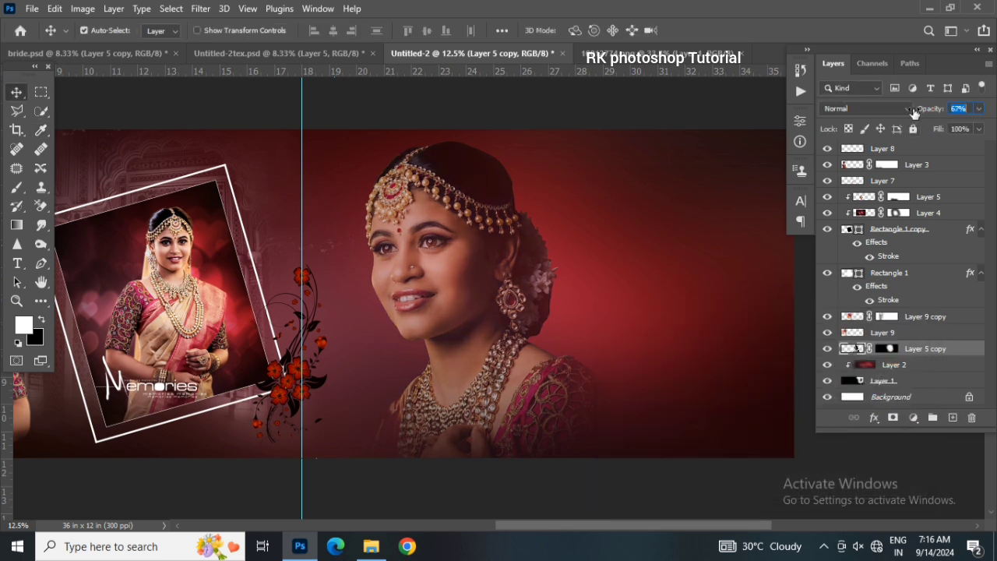
- Copy the veiled bride's three-quarter photo from bride.psd into the spread and place it near the right edge beside the portrait
drag(629, 527, 643, 527)
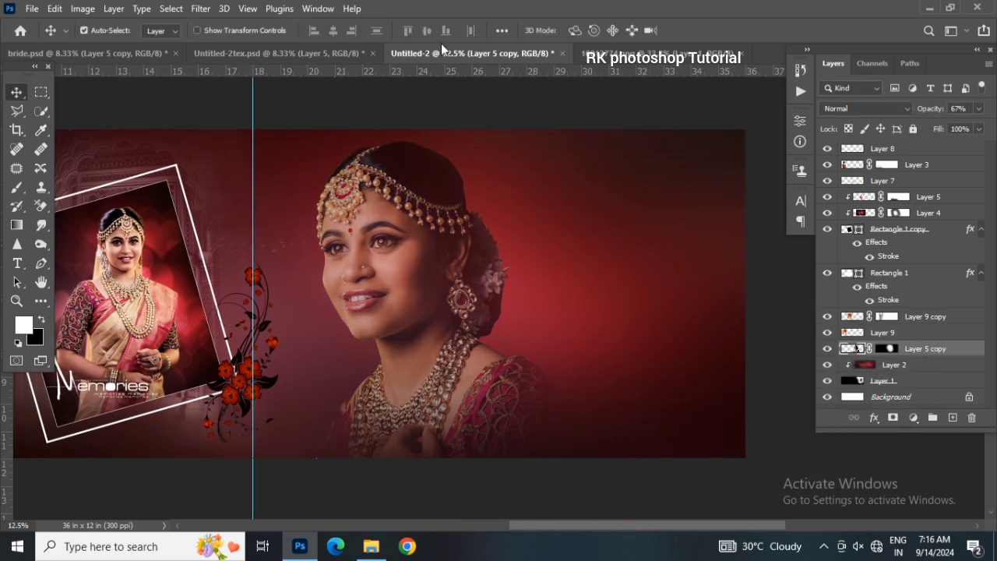
click(101, 53)
drag(535, 254, 483, 338)
drag(415, 366, 585, 350)
drag(405, 318, 386, 325)
drag(631, 372, 631, 372)
drag(625, 330, 605, 337)
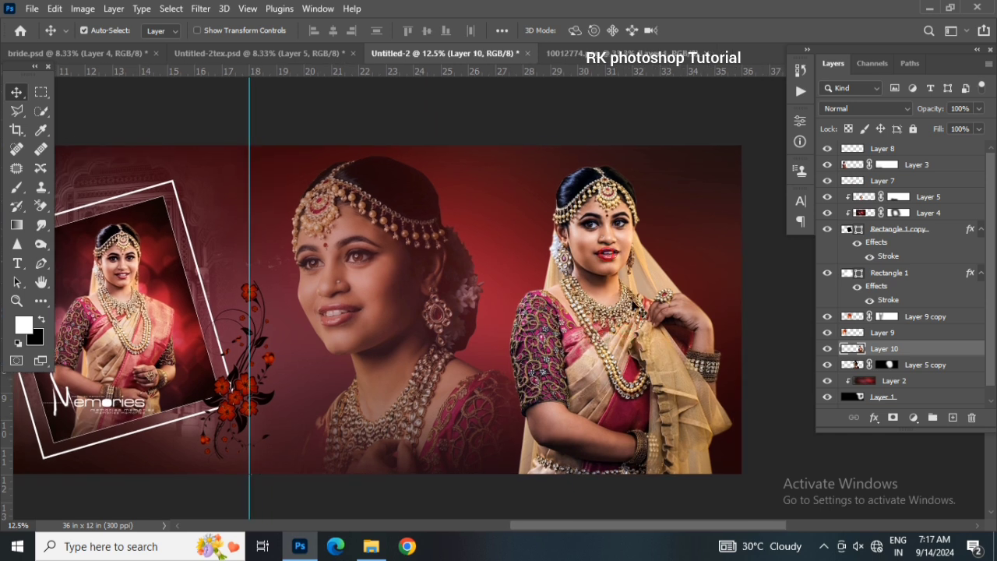
- Apply Color Balance to the veiled bride photo with +13 red and +12 blue in the midtones
key(ctrl+b)
click(623, 459)
click(732, 459)
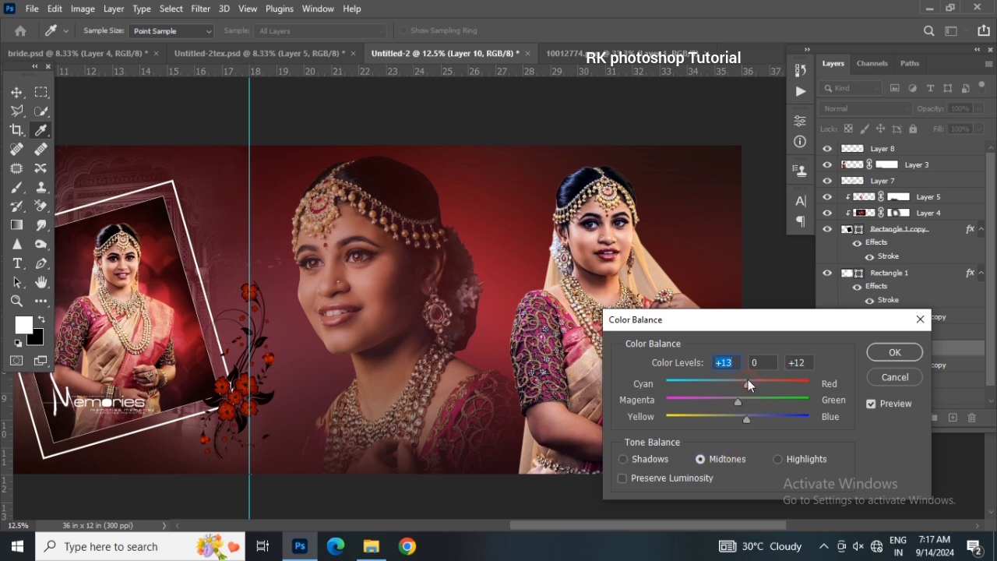
click(624, 460)
click(894, 352)
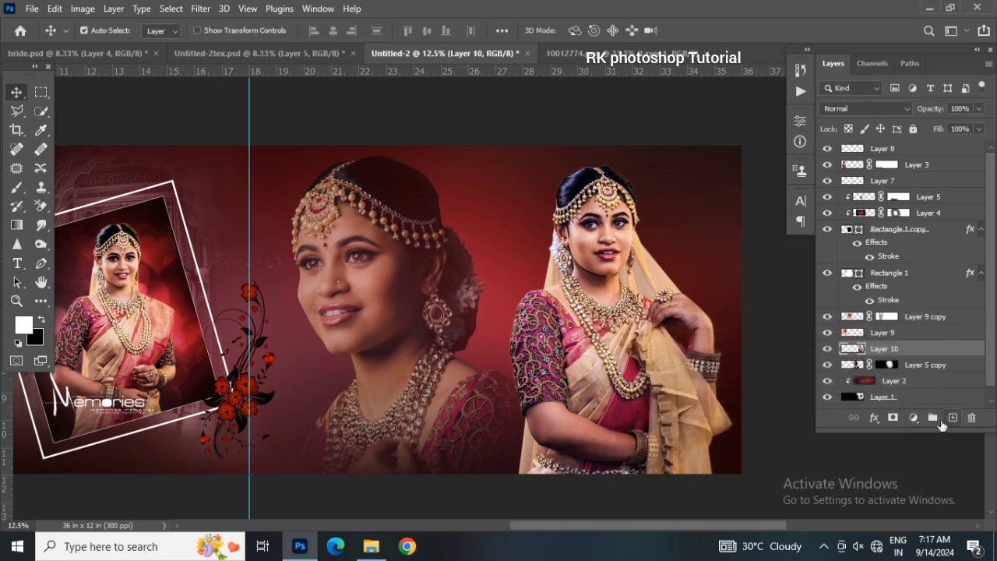
- Add a layer mask to the veiled bride photo and fade its lower edge with a soft black brush
click(893, 418)
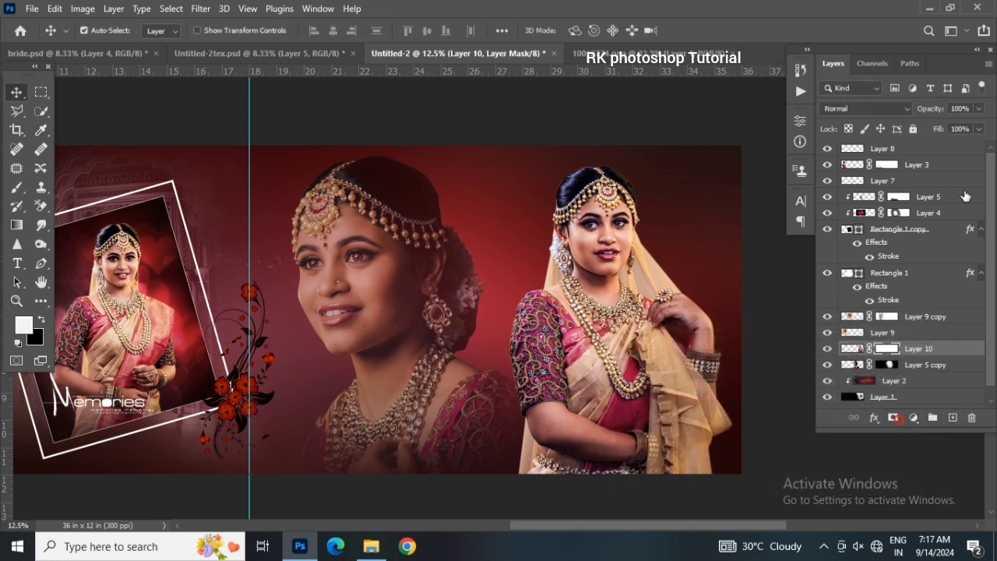
click(16, 187)
click(43, 320)
scroll(514, 471, down, 3)
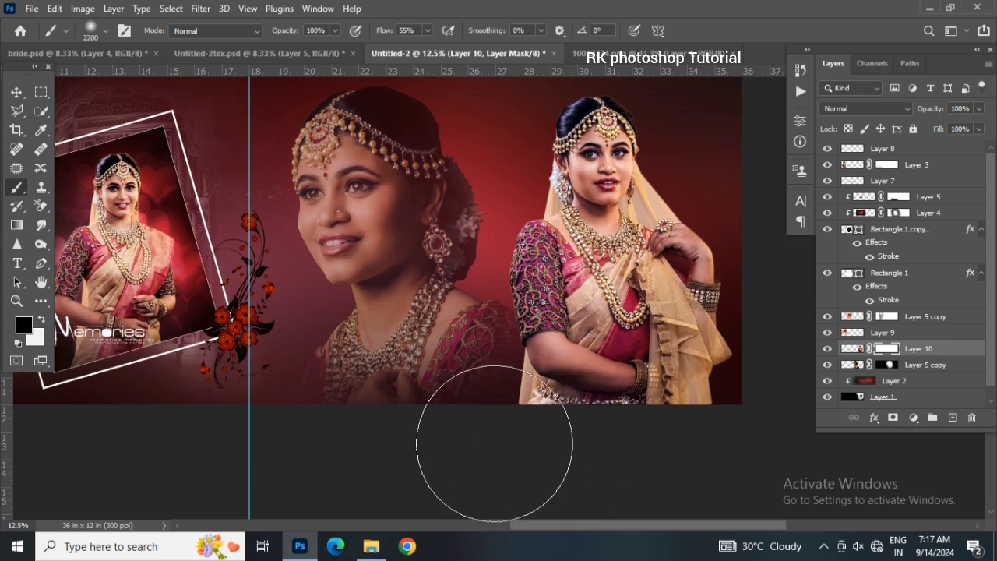
scroll(234, 356, up, 3)
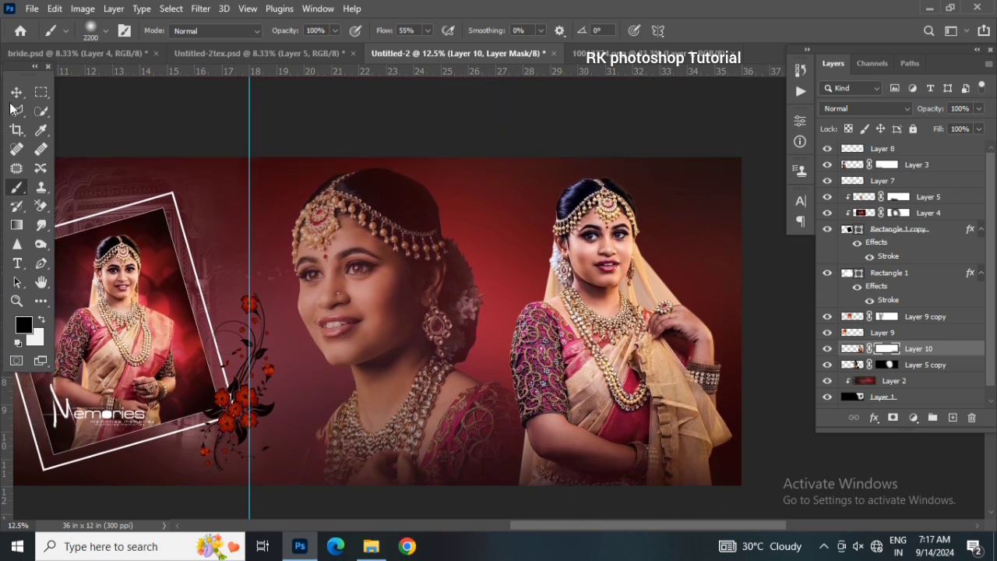
key(v)
drag(580, 523, 555, 528)
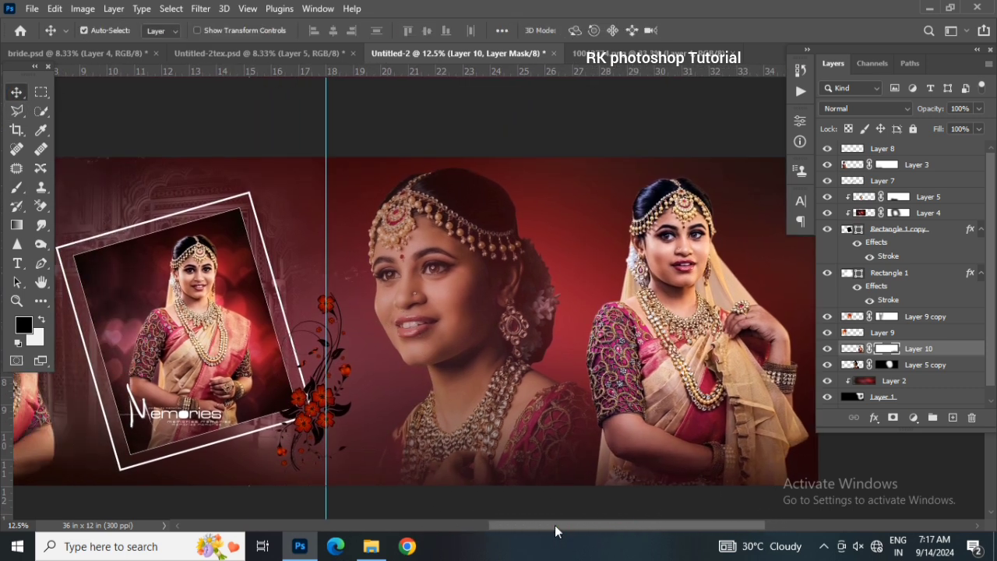
- Copy the Wedding Bride title from Untitled-2tex.psd into the spread as the top layer, then scale and place it below the close-up portrait's face
click(887, 149)
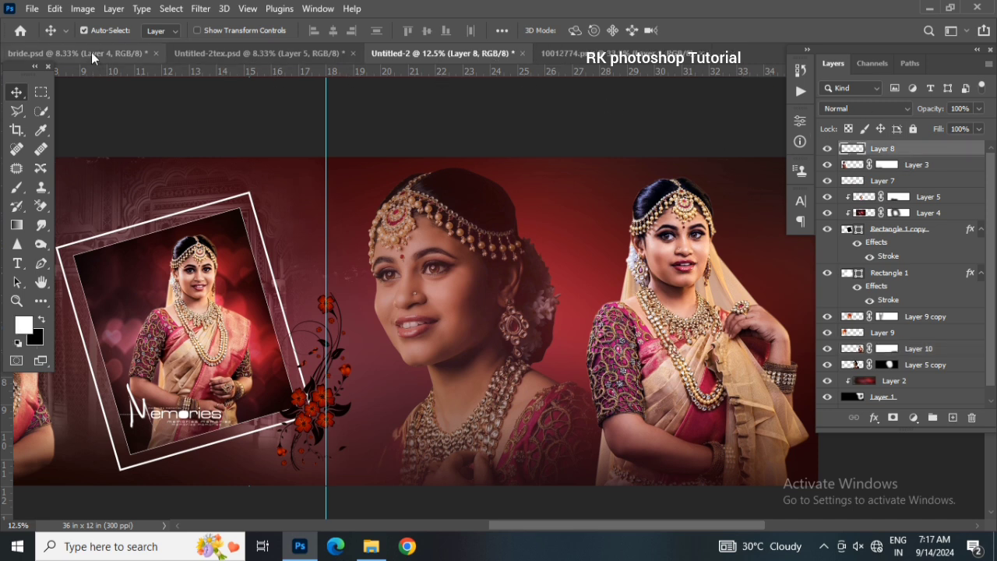
click(218, 55)
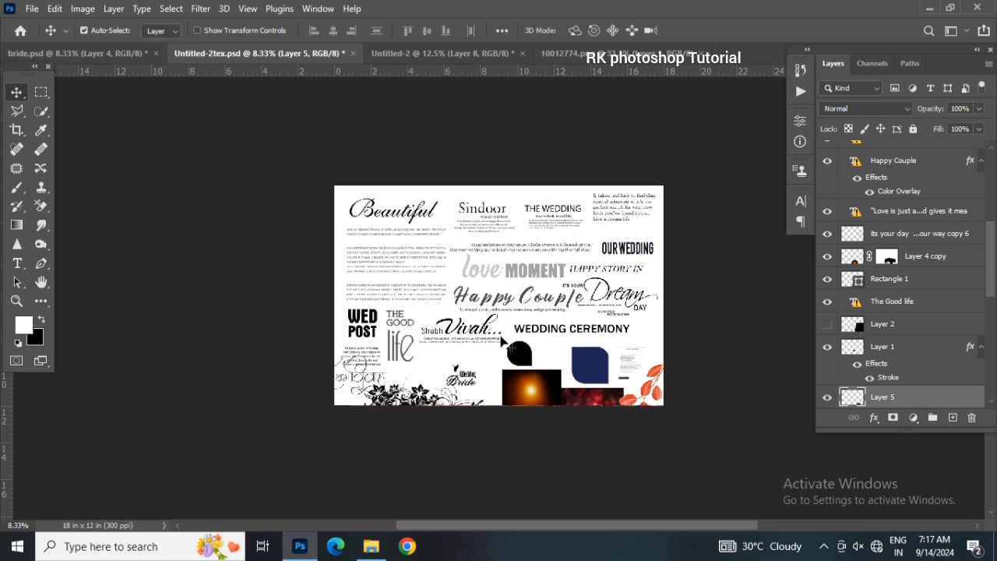
drag(434, 312, 524, 245)
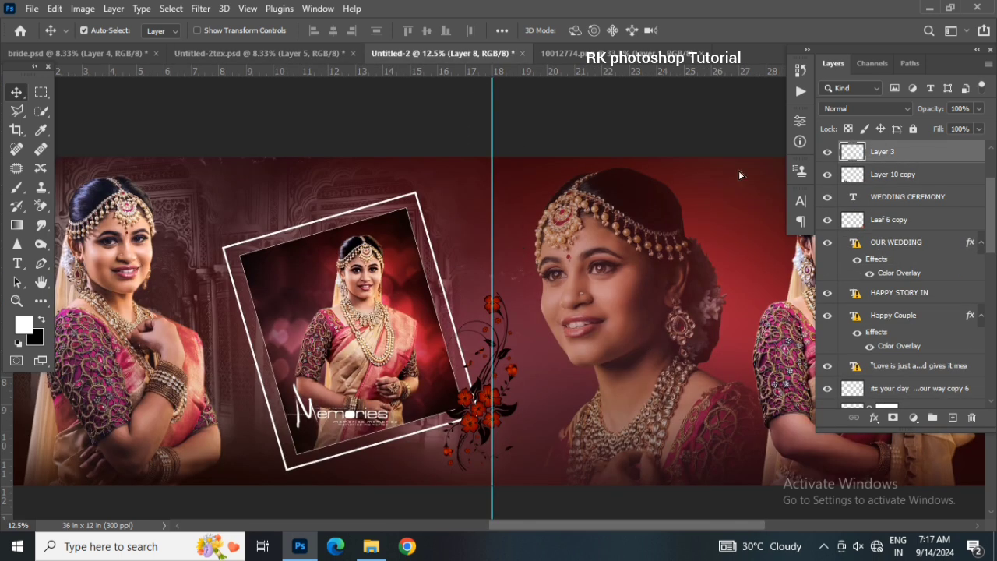
drag(545, 348, 572, 375)
key(ctrl+t)
scroll(578, 350, down, 1)
drag(579, 340, 513, 427)
drag(523, 390, 508, 362)
key(Return)
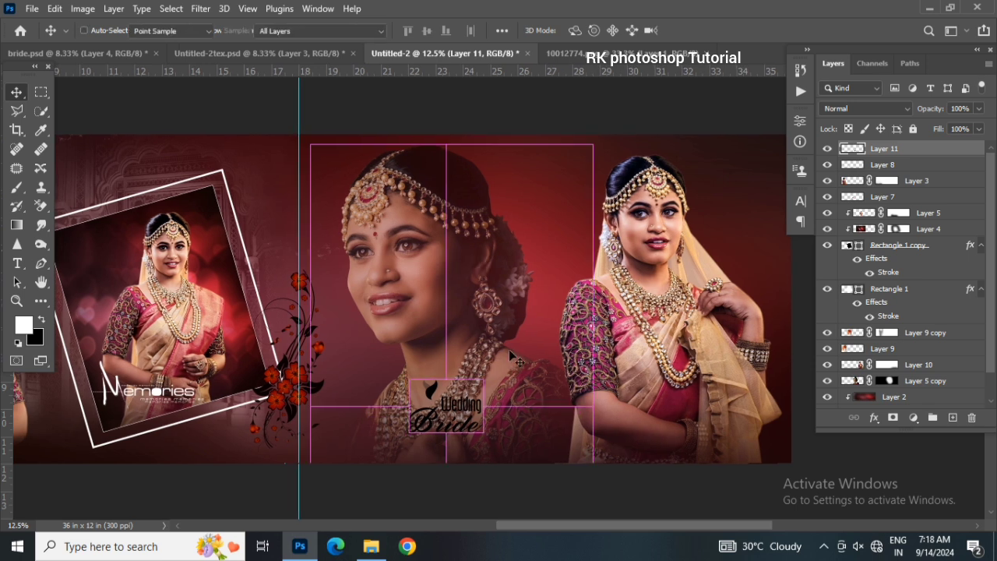
- Turn the Wedding Bride title white using Hue/Saturation with lightness +100, and nudge it slightly left
key(ctrl+u)
drag(778, 263, 857, 265)
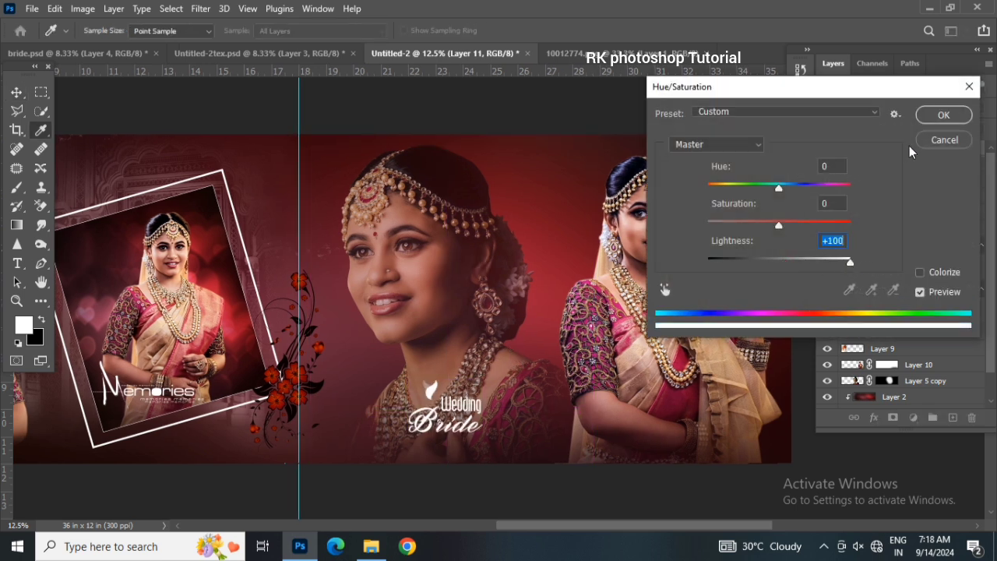
key(Return)
key(shift+Left)
key(shift+Left)
key(shift+Left)
key(shift+Left)
key(shift+Left)
key(shift+Left)
key(shift+Left)
key(shift+Left)
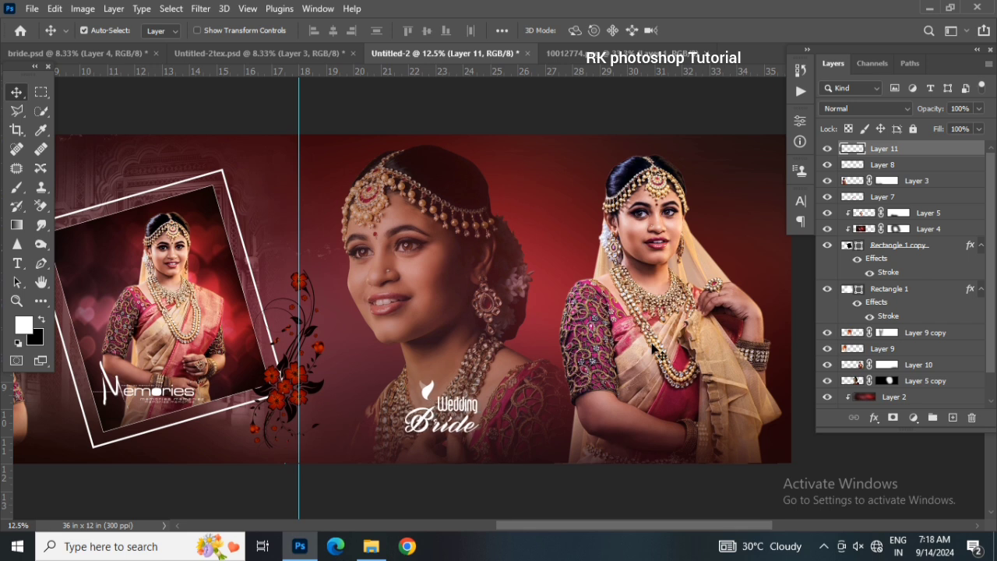
- Duplicate the Wedding Bride title and apply a red Color Overlay, #ee1c3a, to the lower copy
key(ctrl+j)
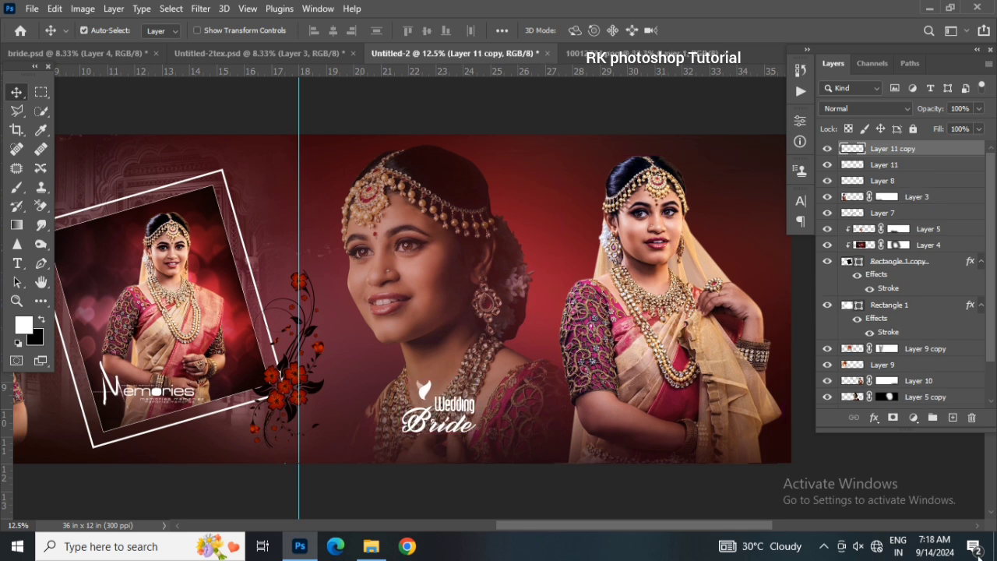
click(884, 164)
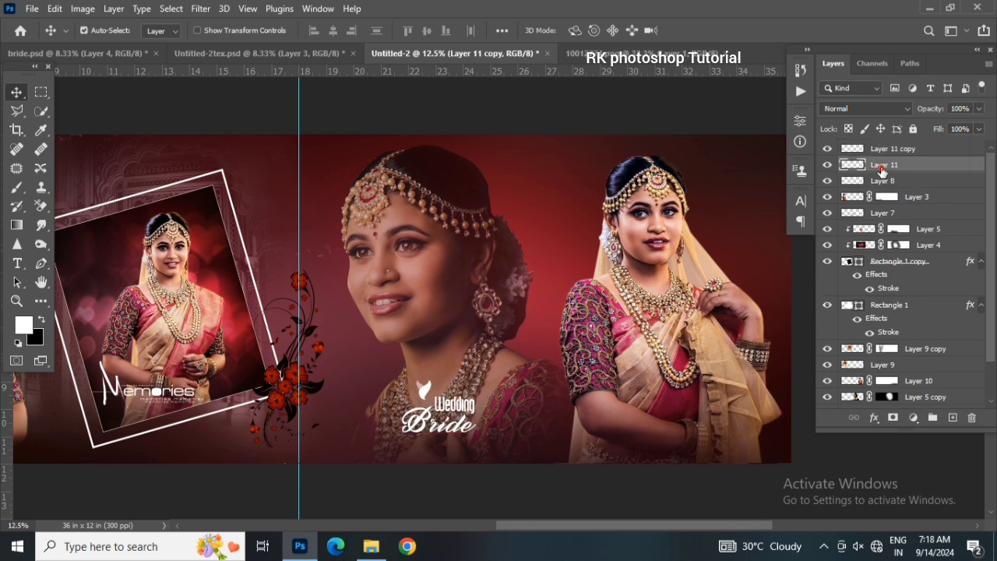
double_click(919, 167)
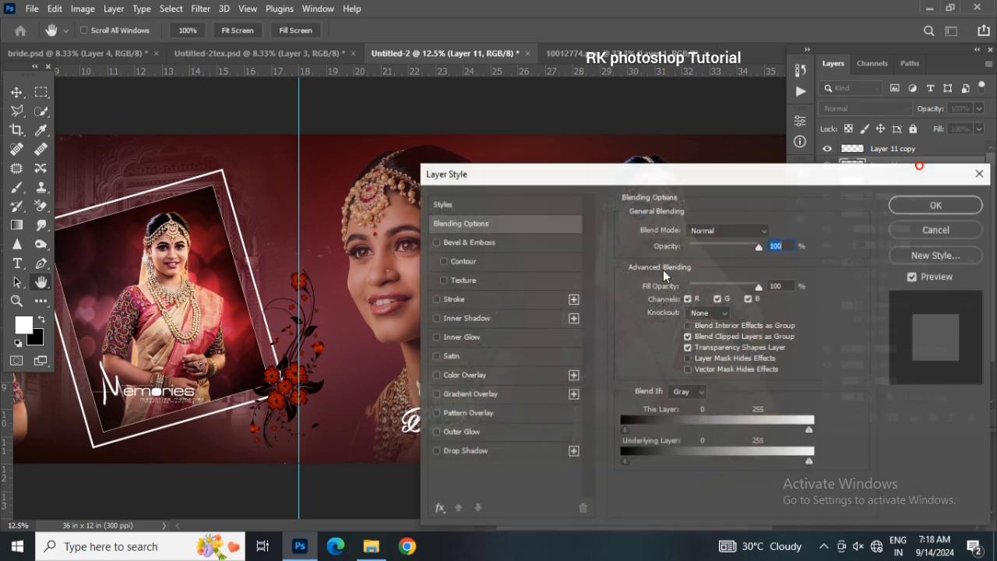
click(489, 374)
click(776, 235)
drag(760, 288, 794, 269)
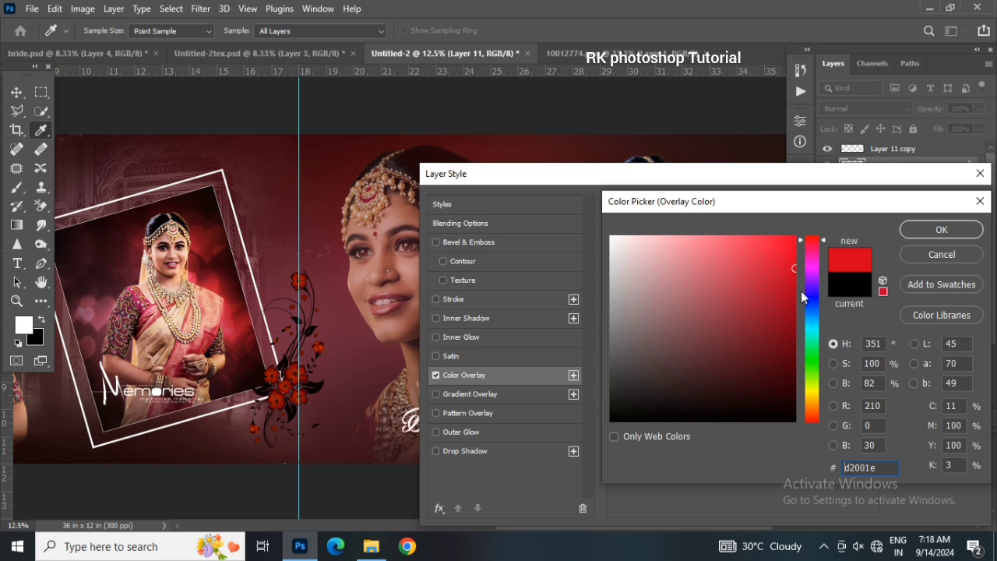
click(941, 229)
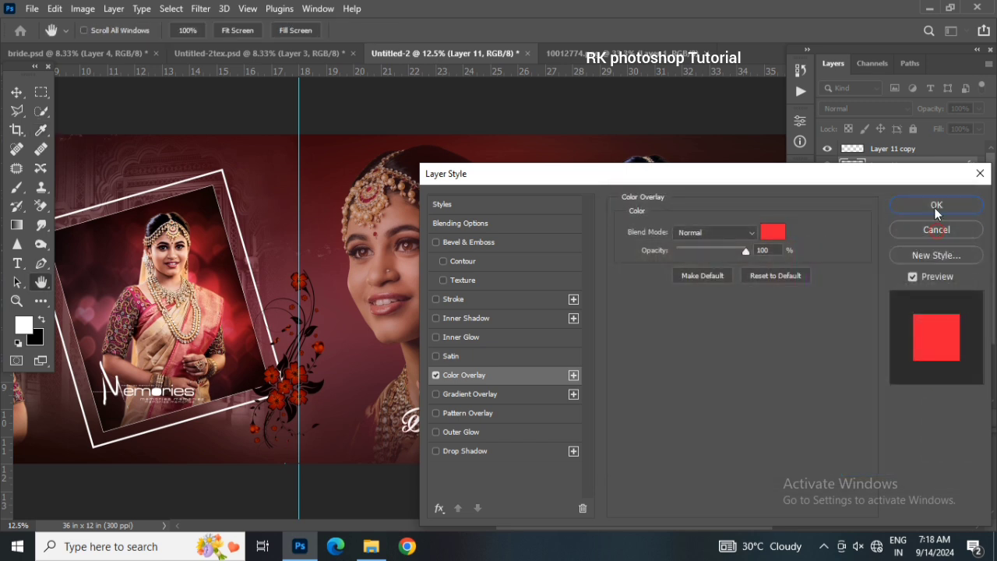
click(938, 202)
- Scale the upper white title copy down slightly so it sits just inside the red copy
click(893, 153)
key(ctrl+t)
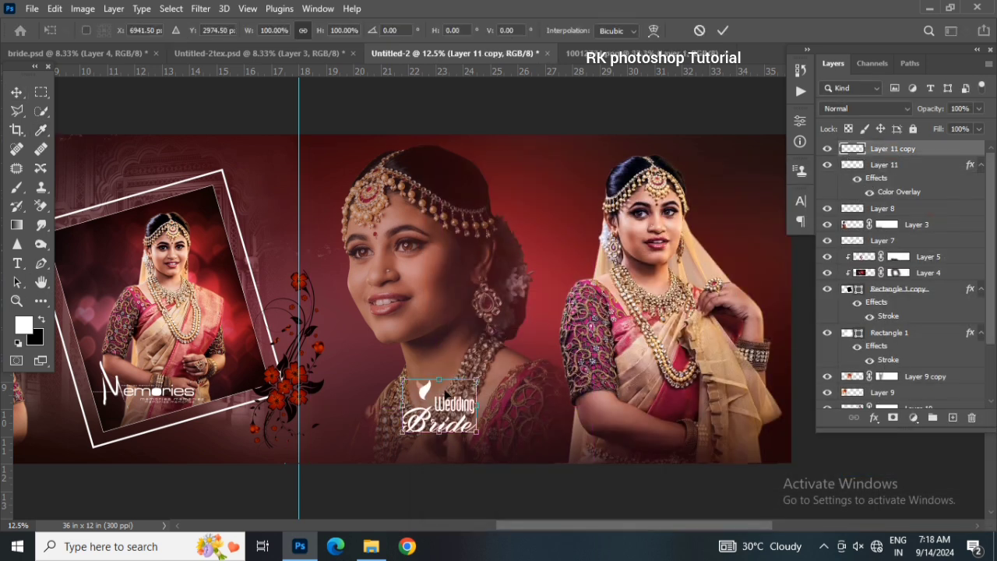
drag(476, 380, 473, 383)
key(Return)
- Apply Gaussian Blur to the lower red title copy to form a soft glow behind the white title
click(913, 178)
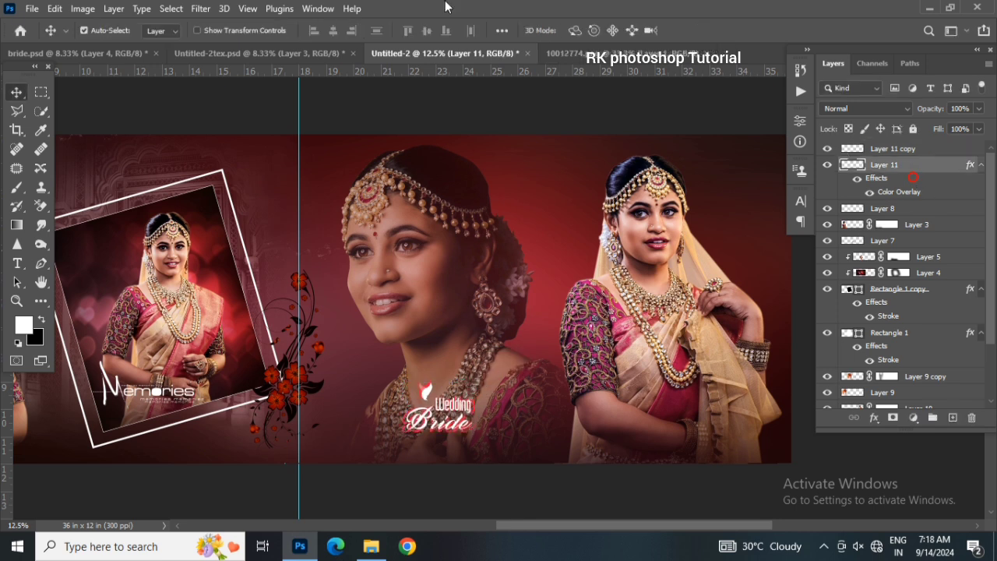
click(201, 8)
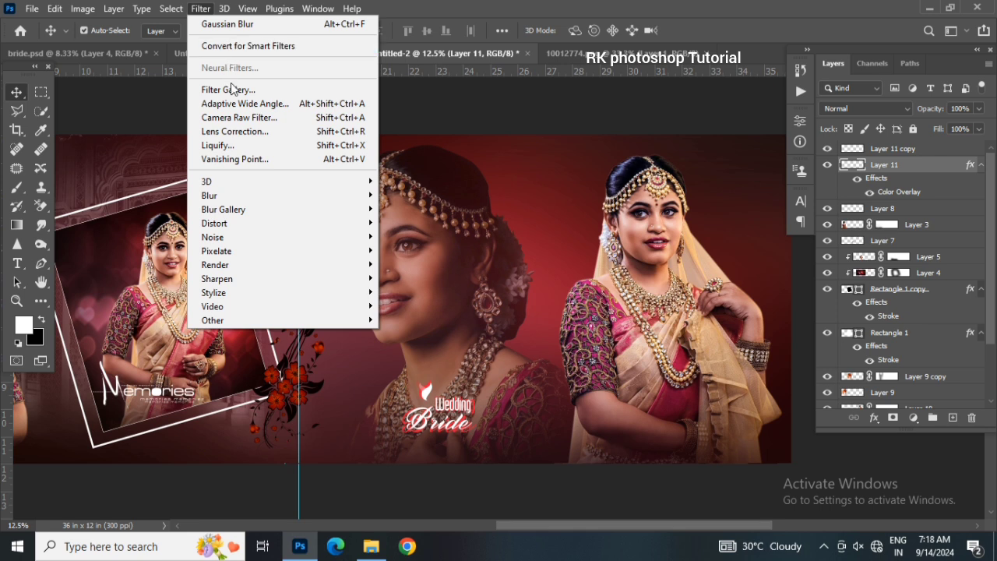
mouse_move(299, 195)
click(436, 250)
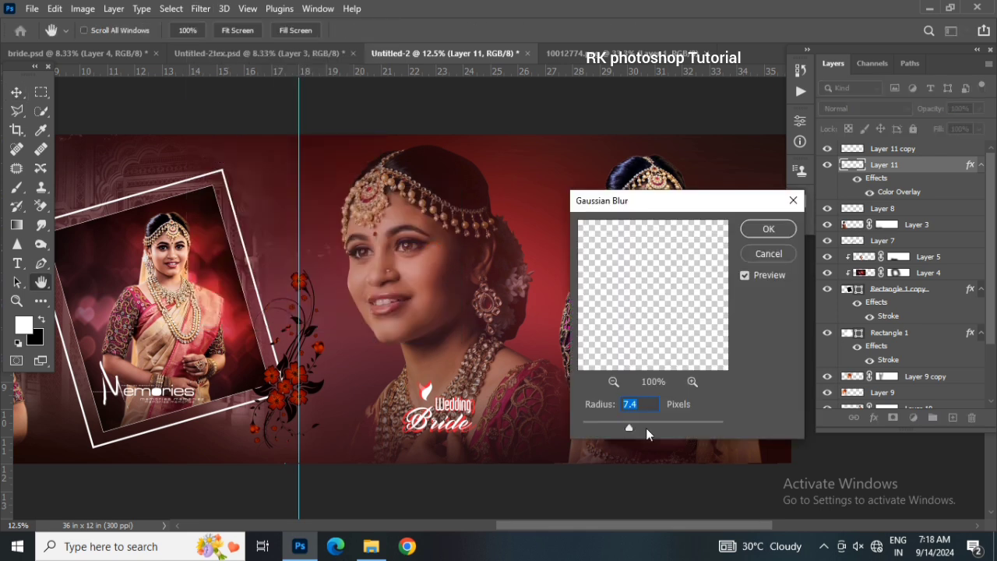
drag(653, 428, 655, 428)
click(754, 226)
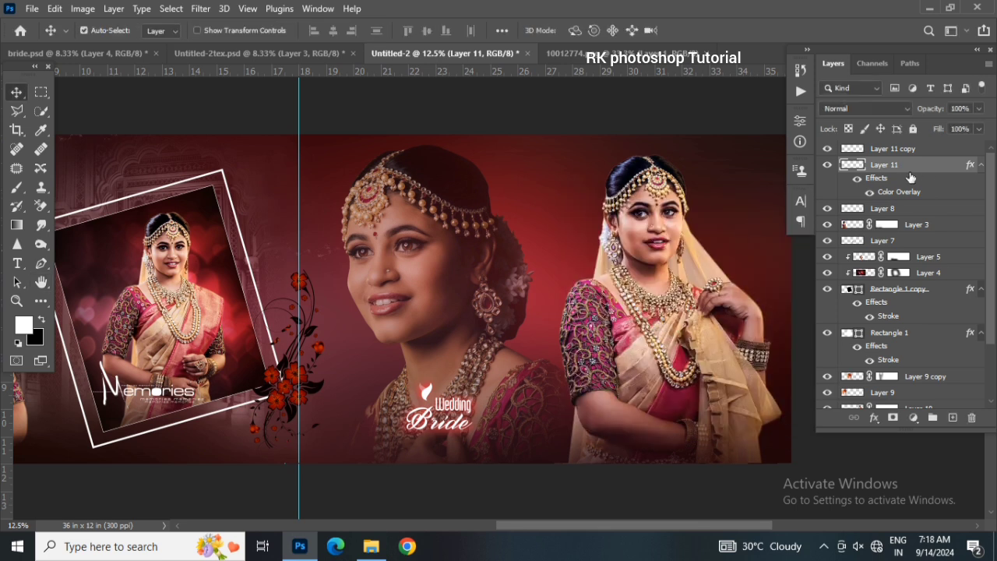
- Change the blurred title copy's Color Overlay to the darker red #cf172f
double_click(938, 171)
drag(652, 183, 698, 176)
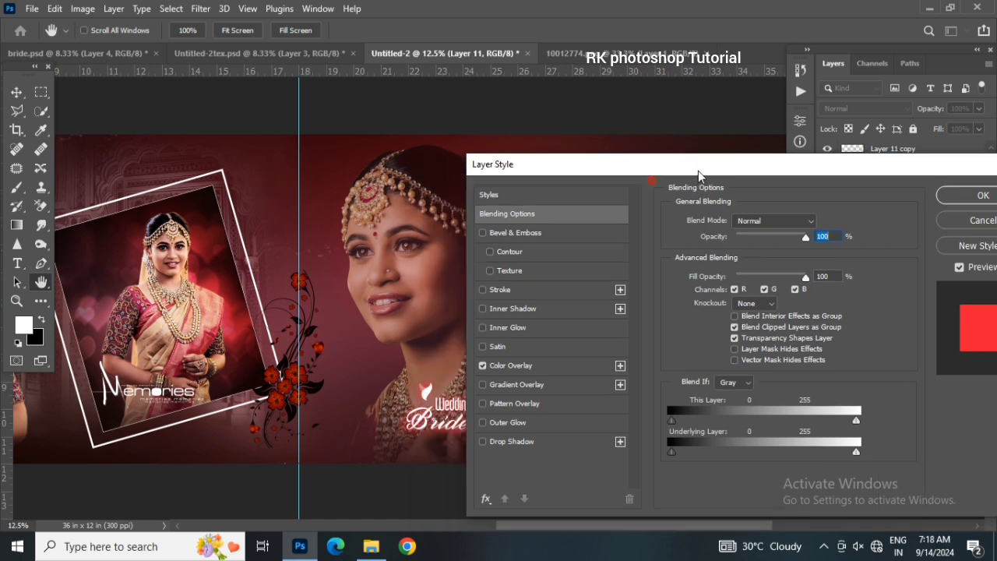
click(551, 369)
click(824, 219)
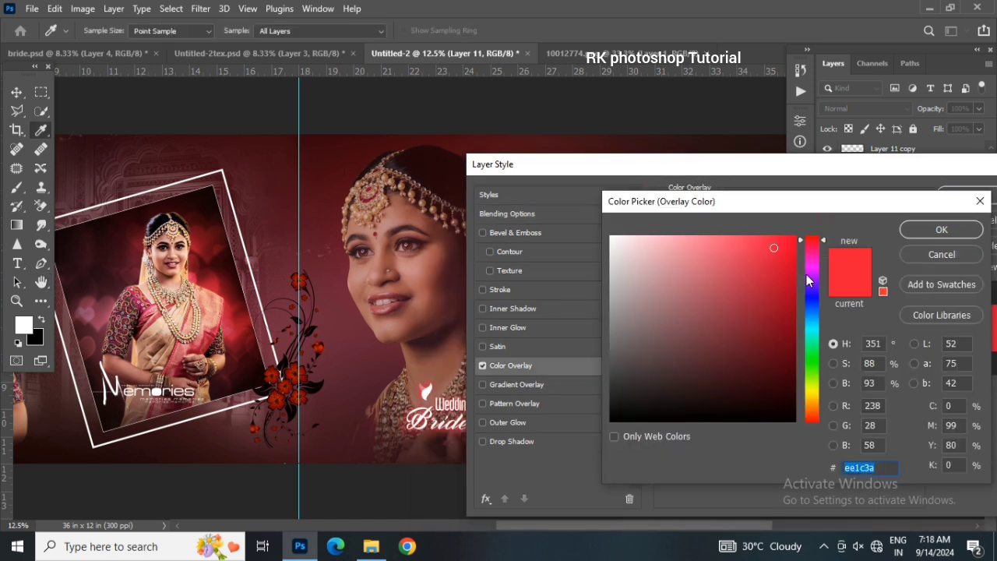
click(811, 251)
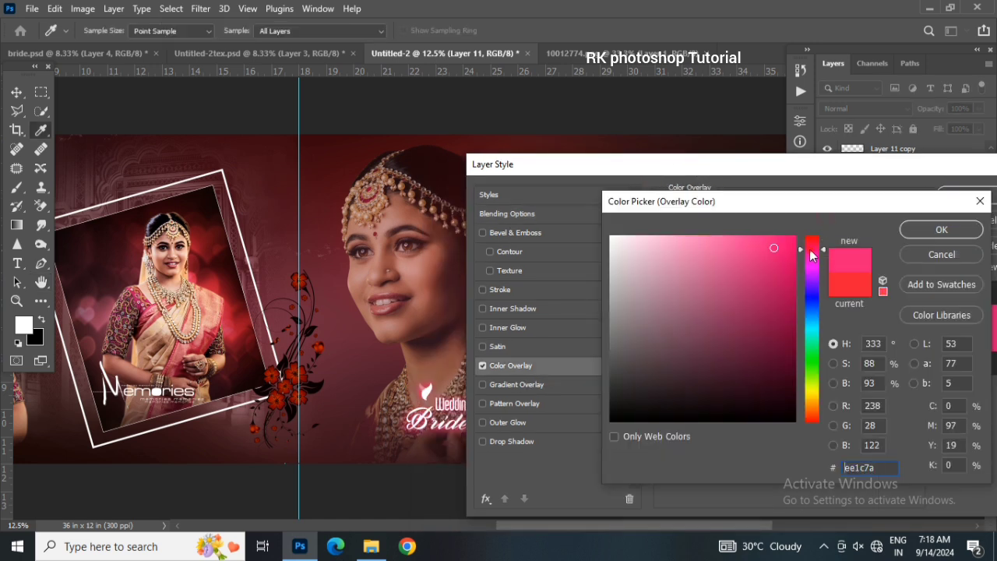
click(307, 190)
click(309, 221)
click(359, 338)
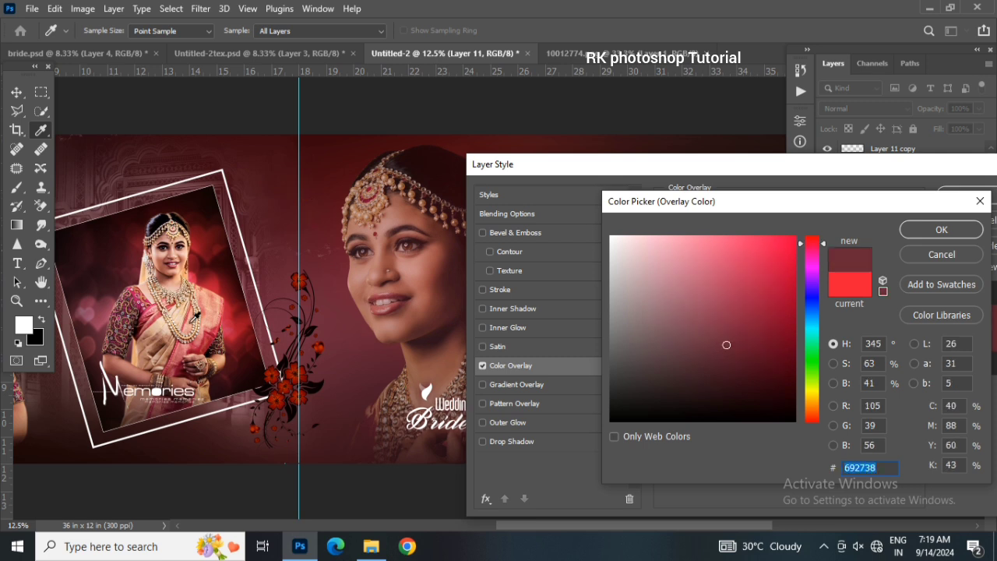
click(211, 280)
mouse_move(773, 268)
mouse_down()
mouse_move(781, 279)
mouse_move(775, 270)
mouse_up()
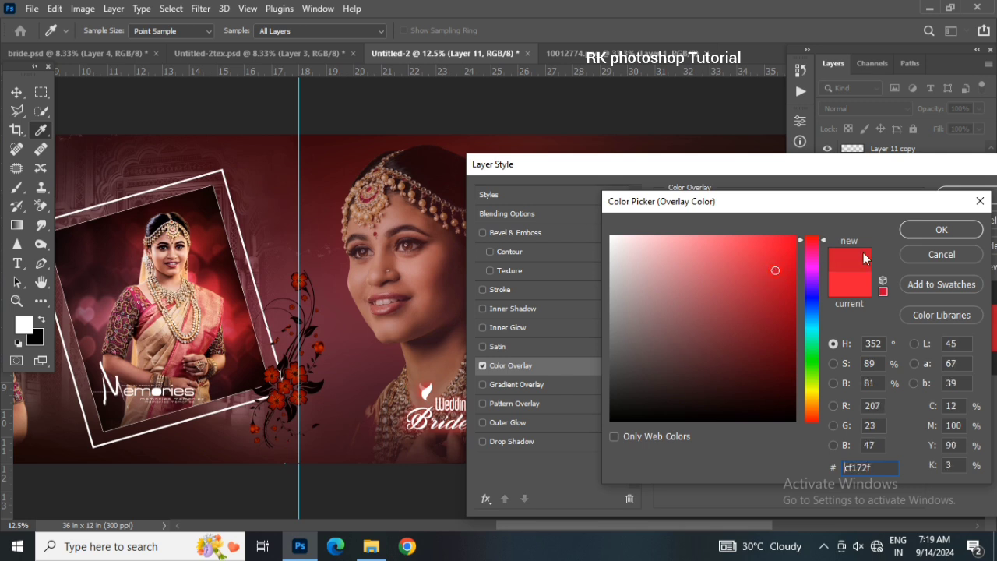
click(940, 229)
drag(628, 166, 592, 239)
click(948, 264)
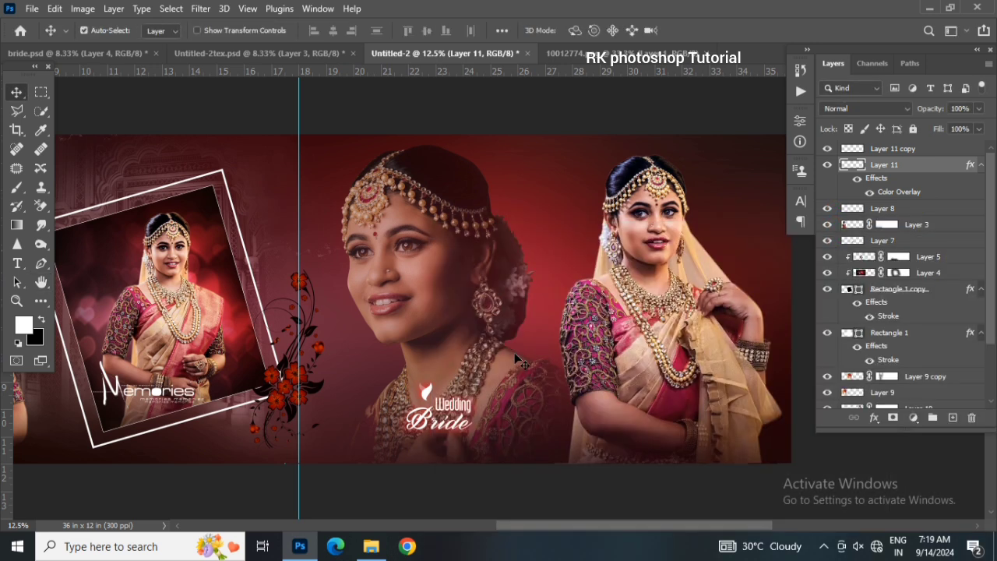
- Copy the archway from 10012774.png into the spread and move its layer below Rectangle 1
drag(563, 526, 574, 527)
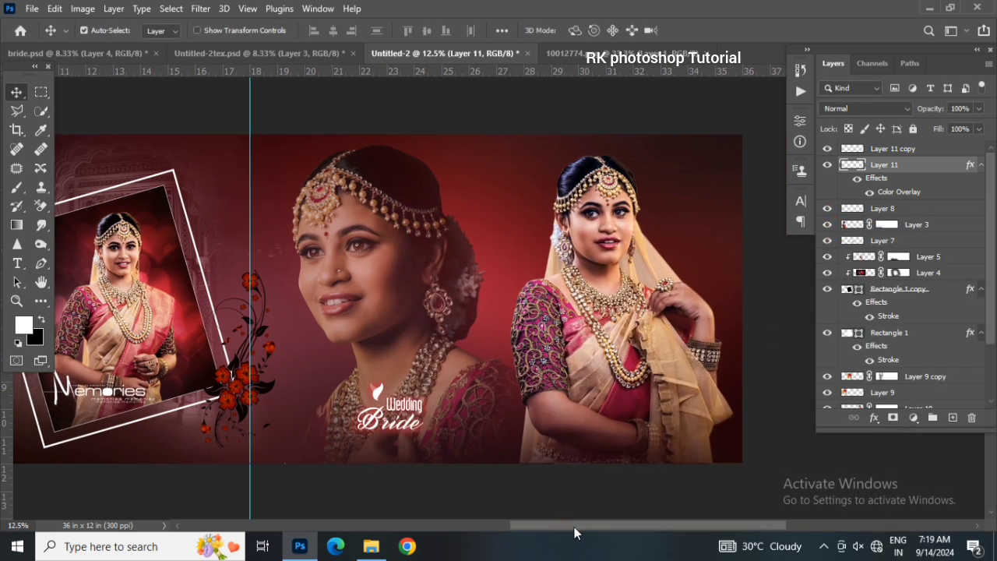
click(645, 56)
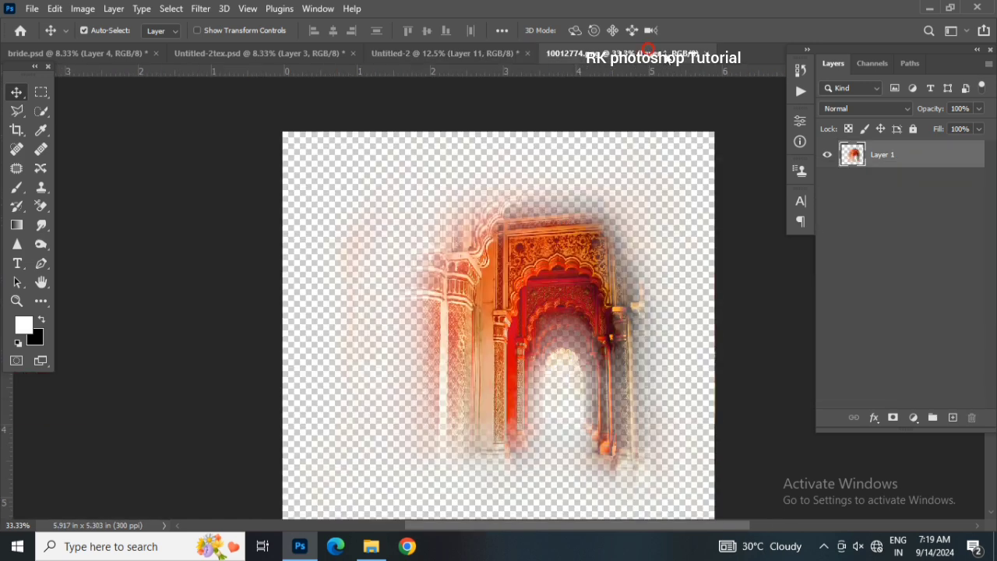
drag(582, 229, 472, 305)
drag(913, 166, 906, 355)
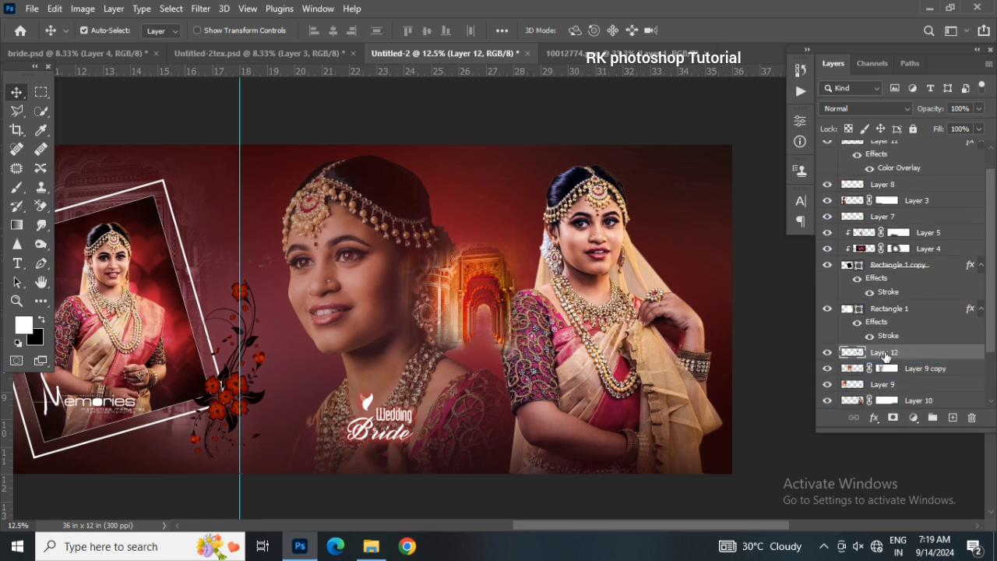
- Enlarge the archway to fill the spread's right end and move its layer behind the bride photos, directly above Layer 2
key(ctrl+t)
drag(543, 368, 653, 468)
drag(533, 342, 649, 339)
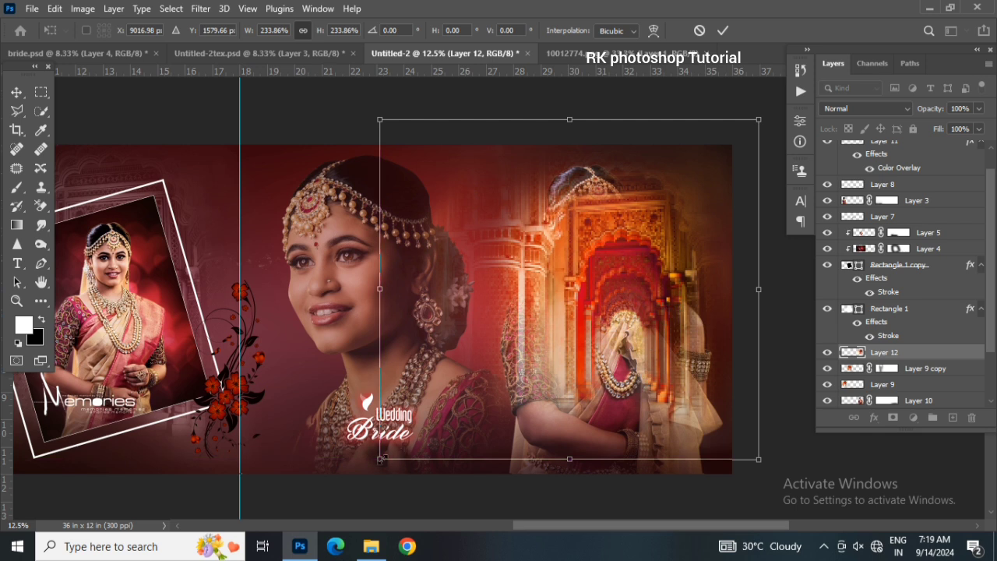
drag(379, 460, 366, 471)
key(Return)
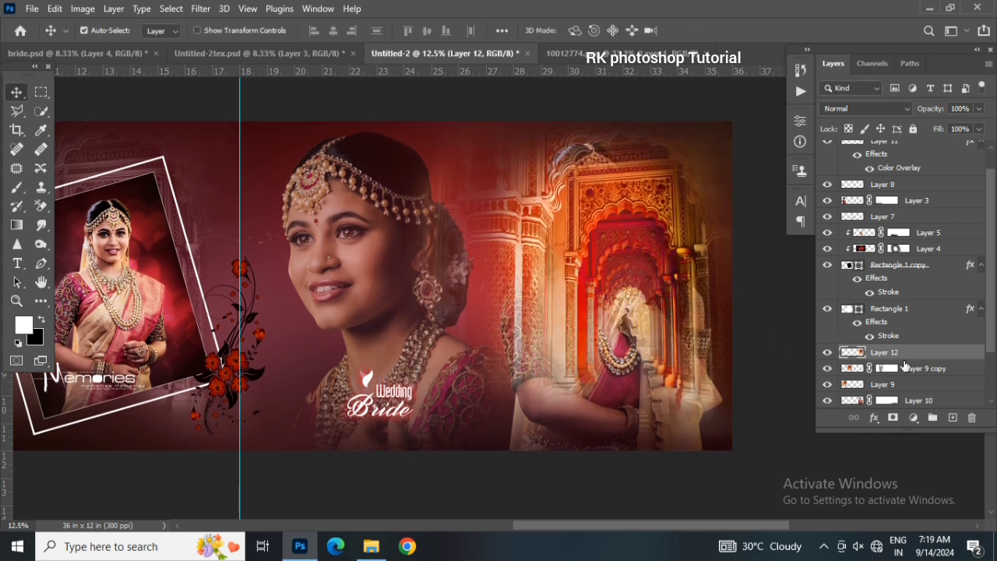
scroll(890, 405, down, 4)
drag(891, 413, 857, 358)
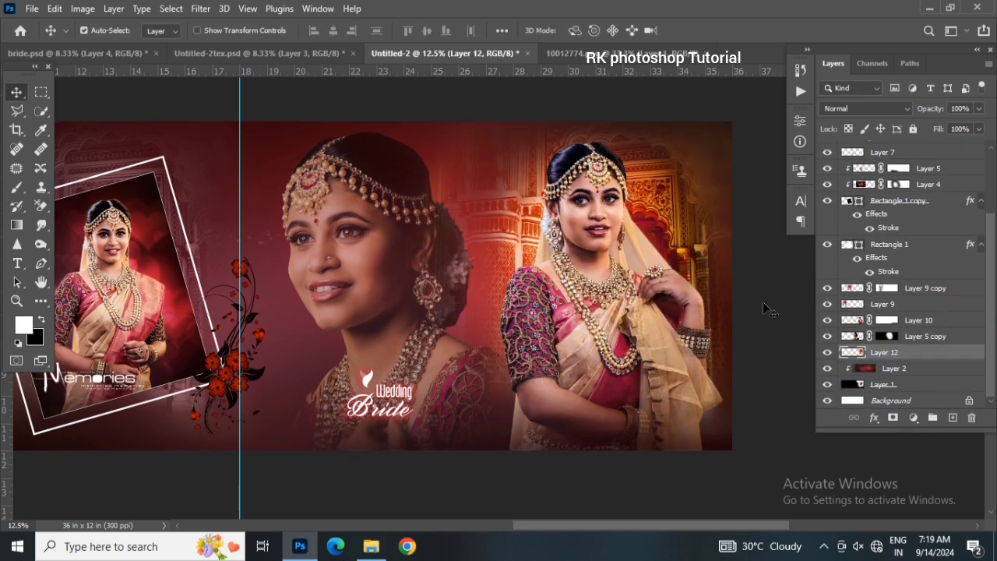
- Set the archway layer's blend mode to Luminosity and its opacity to 59%
click(880, 109)
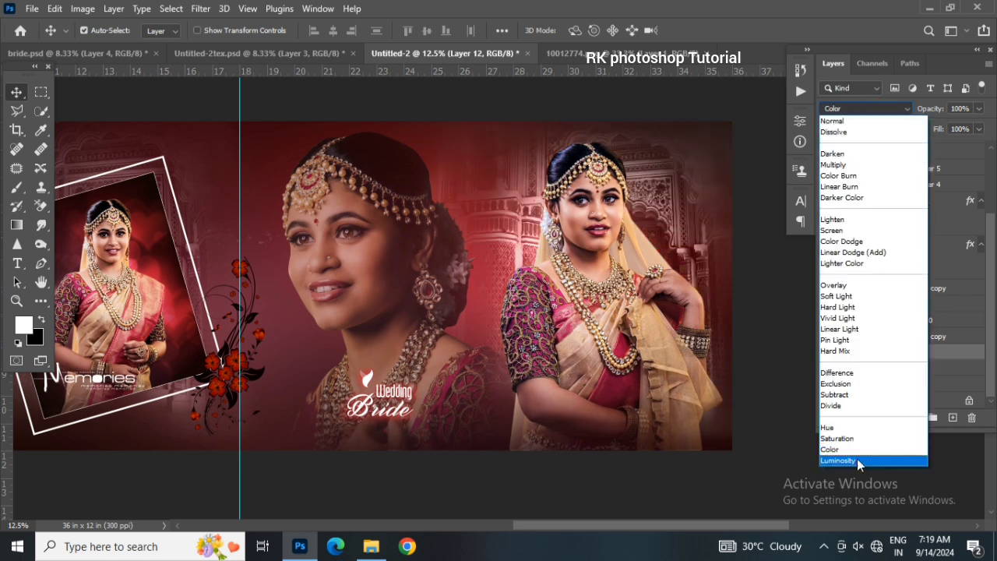
click(857, 460)
drag(929, 113, 900, 117)
- Draw a black rectangle covering the whole spread above all other layers, and lower its opacity to 34%
drag(253, 327, 351, 337)
key(ctrl+minus)
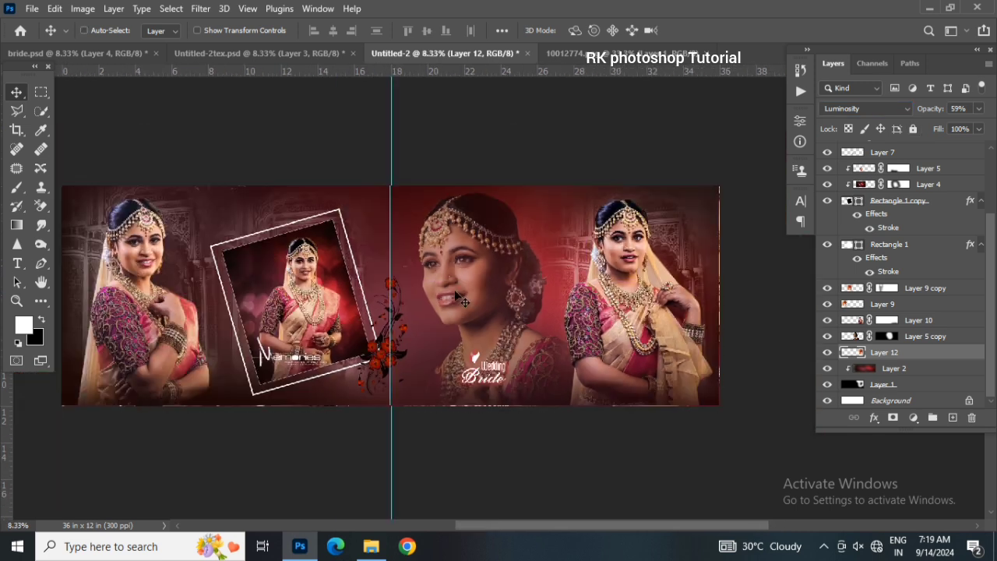
drag(361, 285, 399, 287)
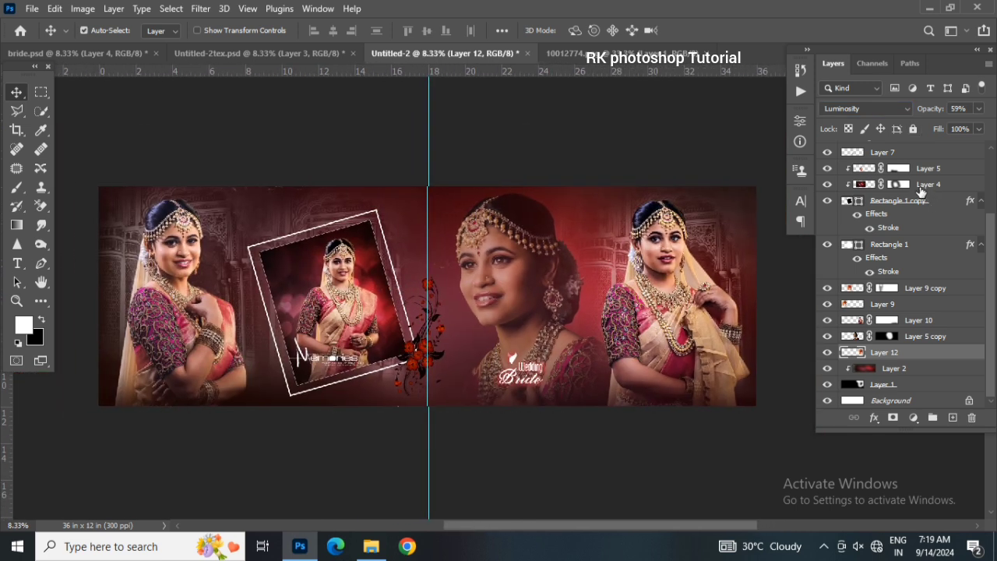
scroll(921, 191, up, 3)
click(938, 150)
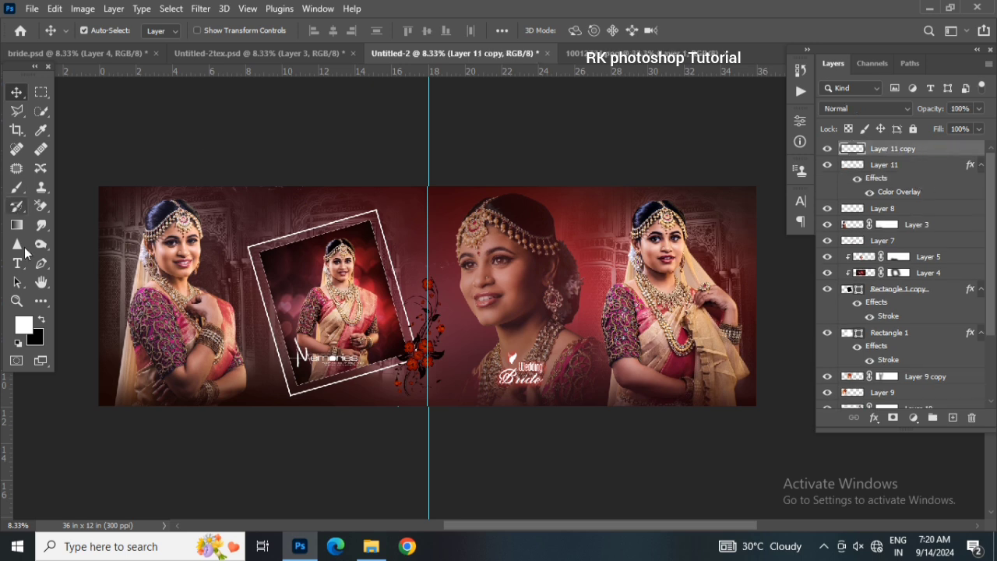
click(39, 301)
click(88, 429)
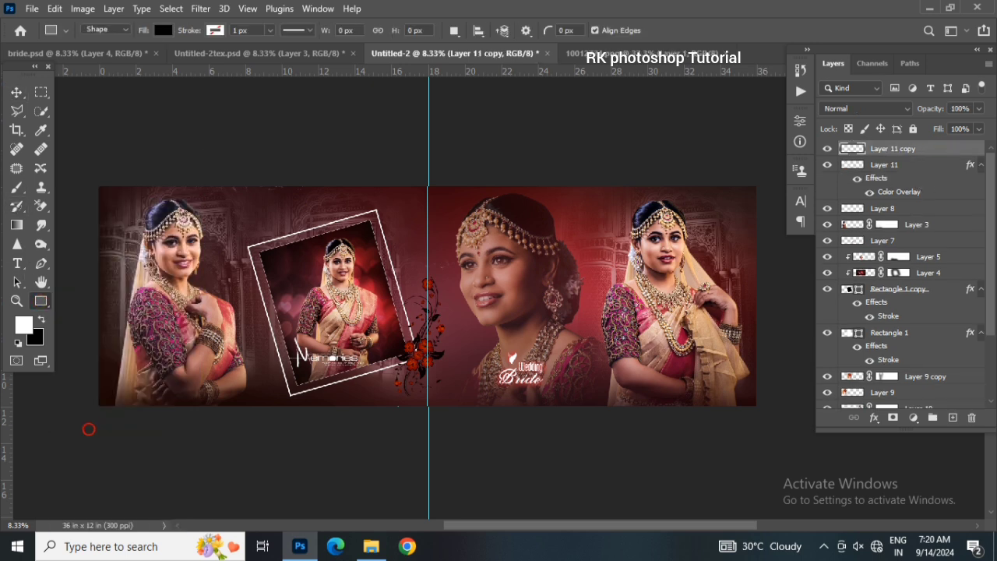
drag(97, 179, 761, 411)
click(759, 115)
click(15, 91)
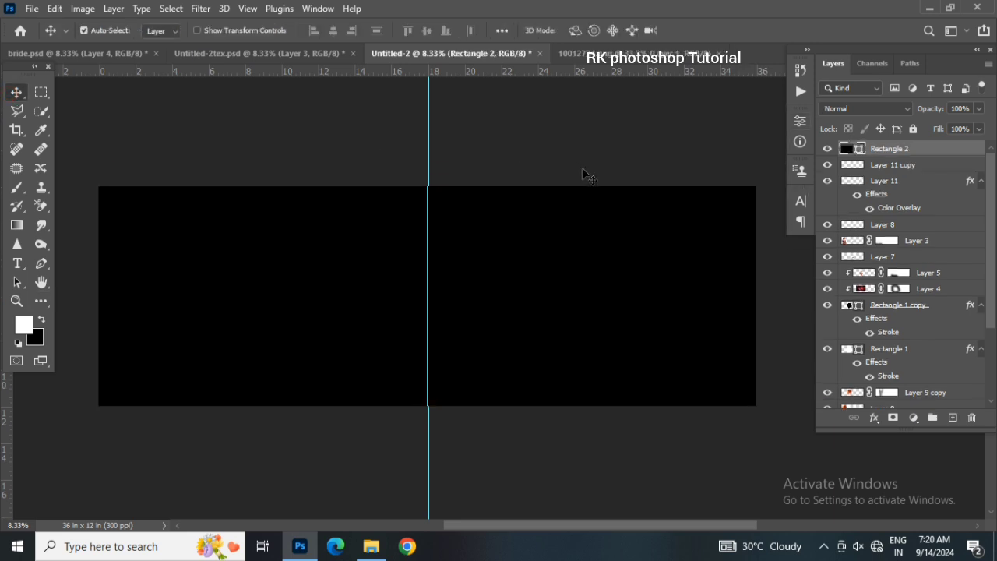
drag(933, 114, 886, 103)
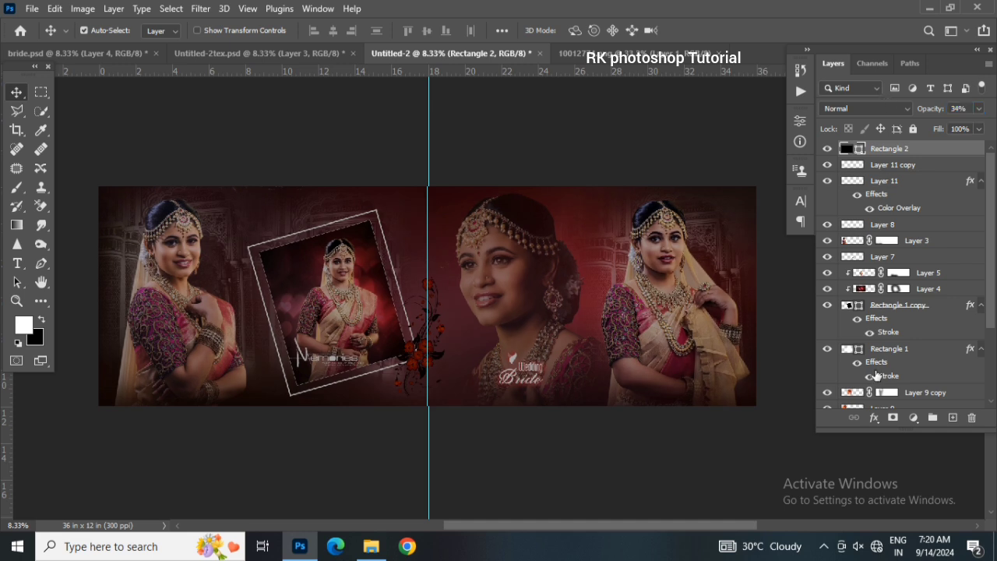
- Add a layer mask to Rectangle 2 and paint black with a soft brush over the large bride portrait's face
click(893, 417)
key(x)
click(17, 187)
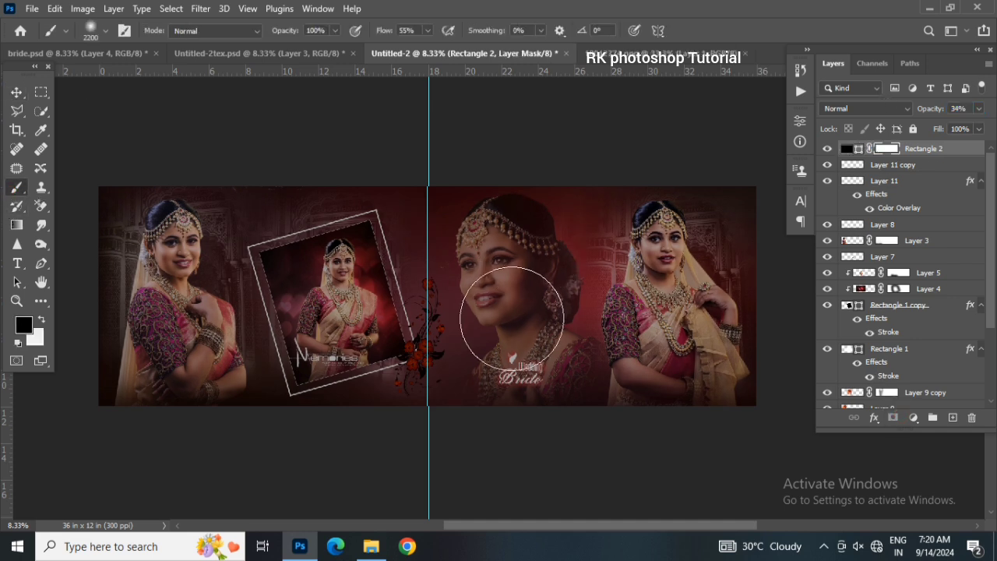
key(ctrl+plus)
click(499, 297)
click(491, 251)
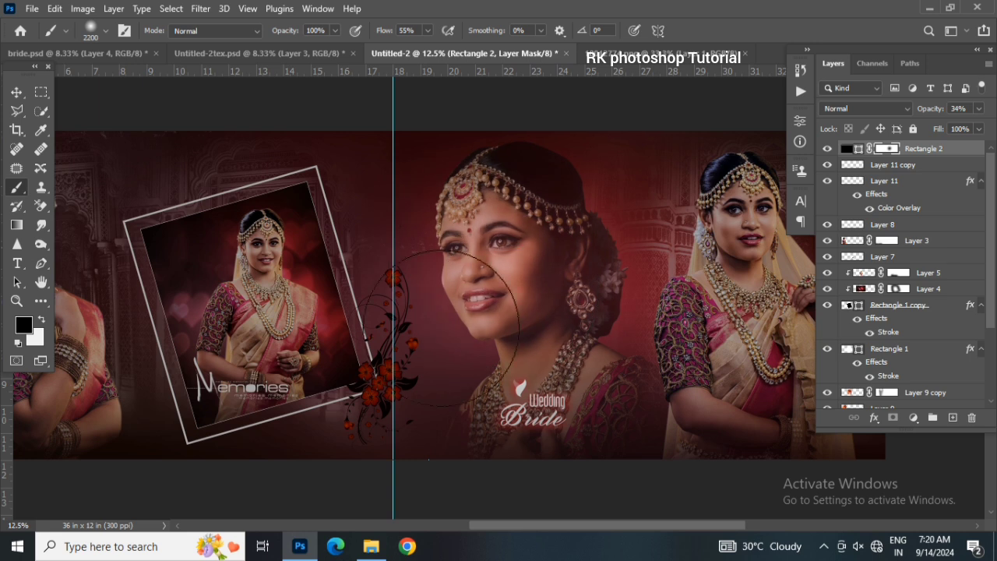
- Paint black on the overlay's mask over the standing bride photos and the tilted frame to clear the darkening from them
drag(506, 376, 551, 369)
mouse_move(655, 303)
mouse_down()
mouse_move(540, 334)
mouse_move(518, 316)
mouse_up()
mouse_move(561, 240)
mouse_down()
mouse_move(579, 274)
mouse_move(615, 272)
mouse_move(650, 346)
mouse_move(581, 391)
mouse_move(433, 366)
mouse_move(390, 302)
mouse_up()
mouse_move(162, 268)
mouse_down()
mouse_move(419, 272)
mouse_move(520, 251)
mouse_move(420, 347)
mouse_up()
mouse_move(335, 243)
mouse_down()
mouse_move(191, 269)
mouse_move(284, 358)
mouse_move(190, 374)
mouse_up()
drag(426, 338, 542, 325)
mouse_move(662, 286)
mouse_down()
mouse_move(433, 310)
mouse_move(415, 292)
mouse_up()
drag(638, 350, 495, 338)
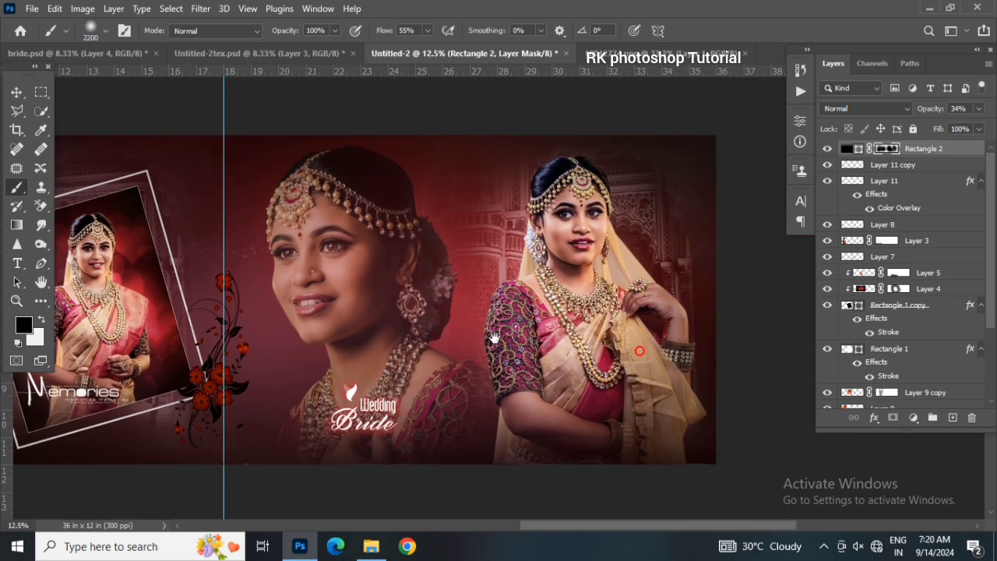
key(v)
mouse_move(191, 261)
mouse_down()
mouse_move(327, 267)
mouse_move(450, 238)
mouse_up()
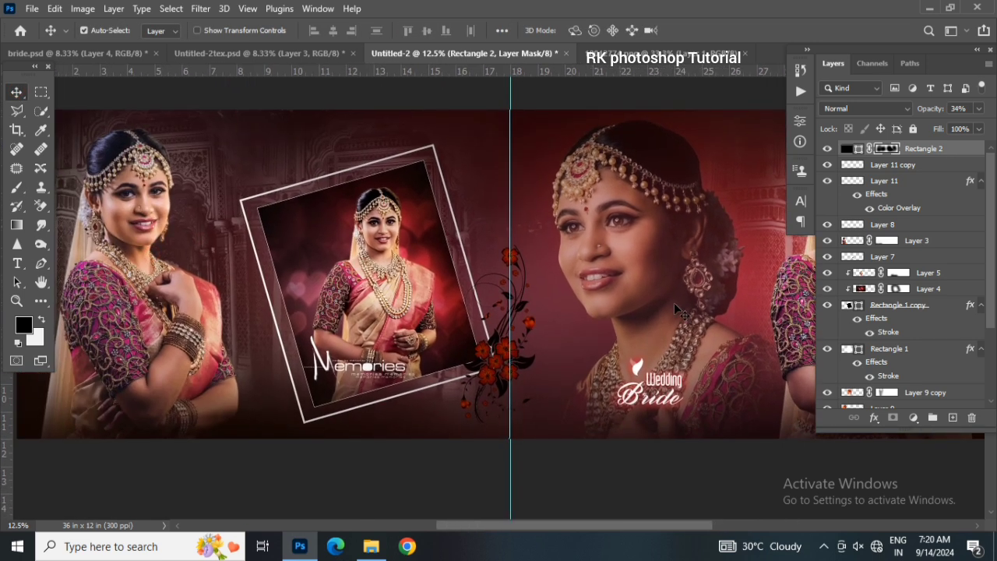
- Hide the Rectangle 2 overlay and shift the flower layer's midtones to +61 toward red with Color Balance
click(827, 150)
click(827, 149)
click(827, 149)
click(484, 355)
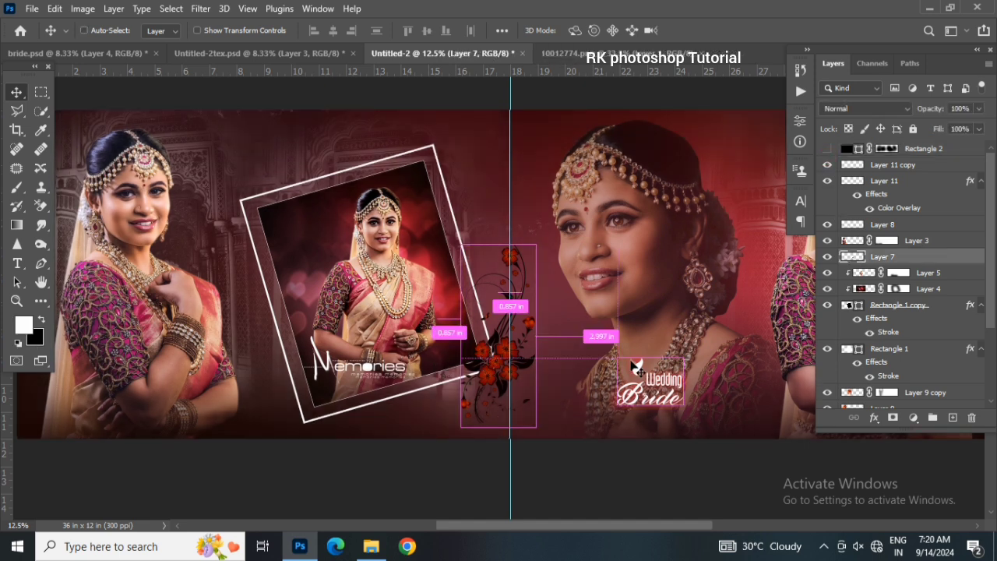
key(ctrl+l)
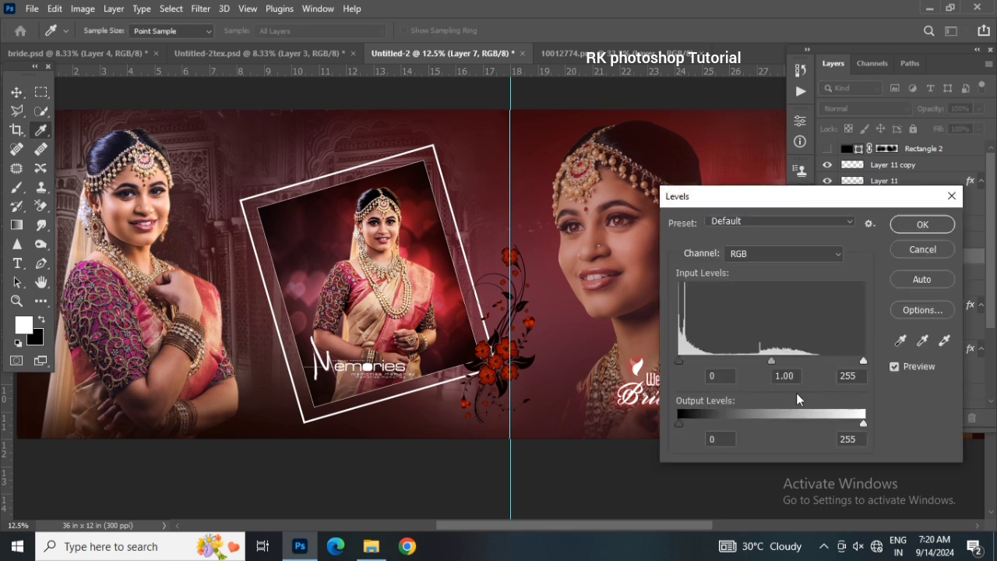
click(920, 249)
key(ctrl+b)
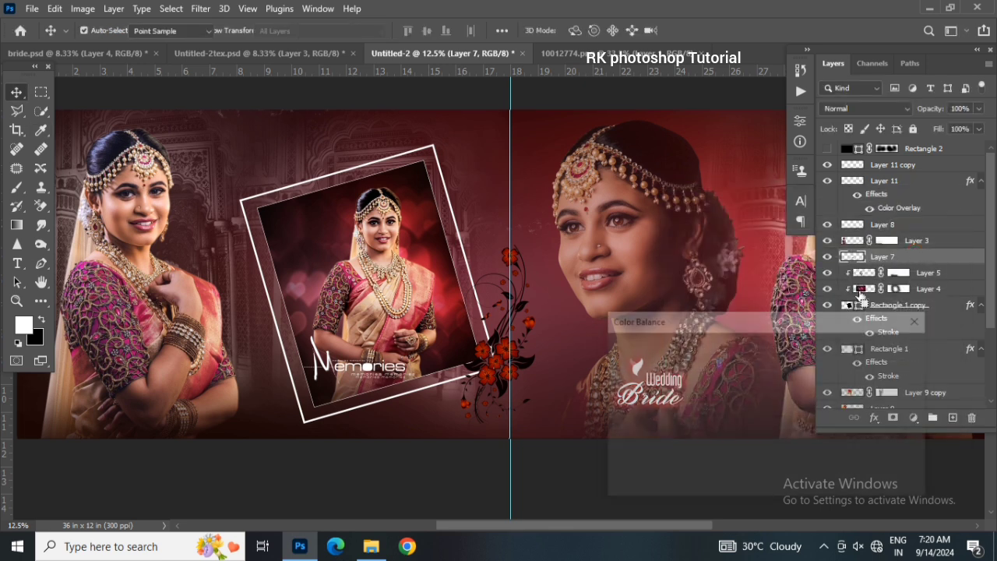
mouse_move(781, 384)
mouse_down()
mouse_move(792, 384)
mouse_move(783, 385)
mouse_up()
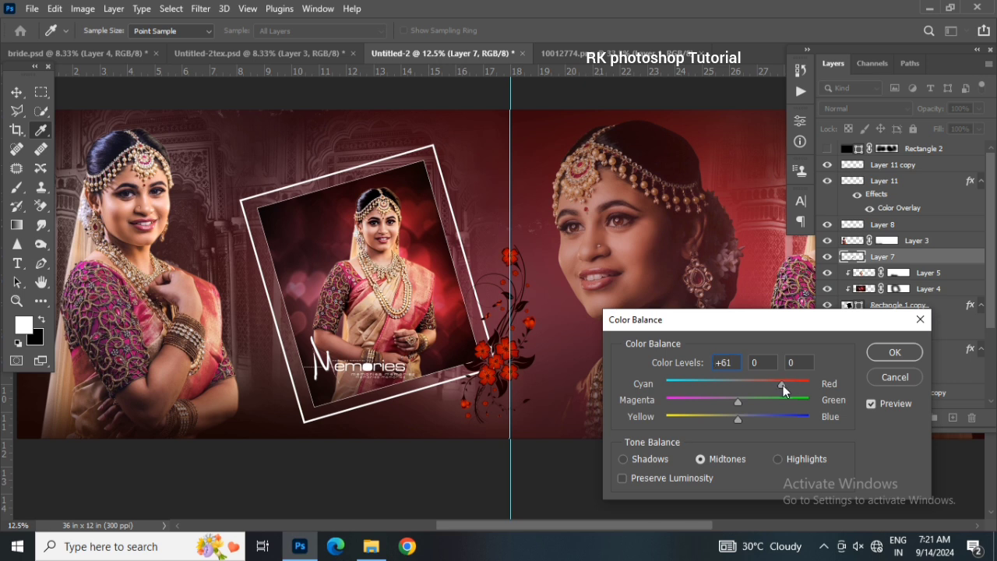
click(895, 352)
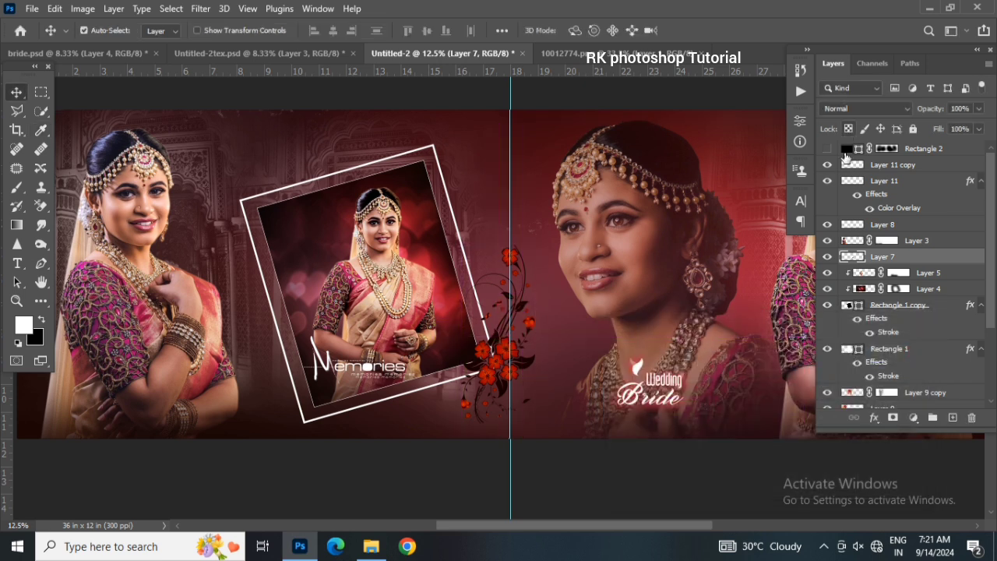
- Show the Rectangle 2 overlay again, hide the interface panels, and remove the vertical guide from the spread's centre
click(827, 148)
key(ctrl+minus)
drag(575, 527, 591, 527)
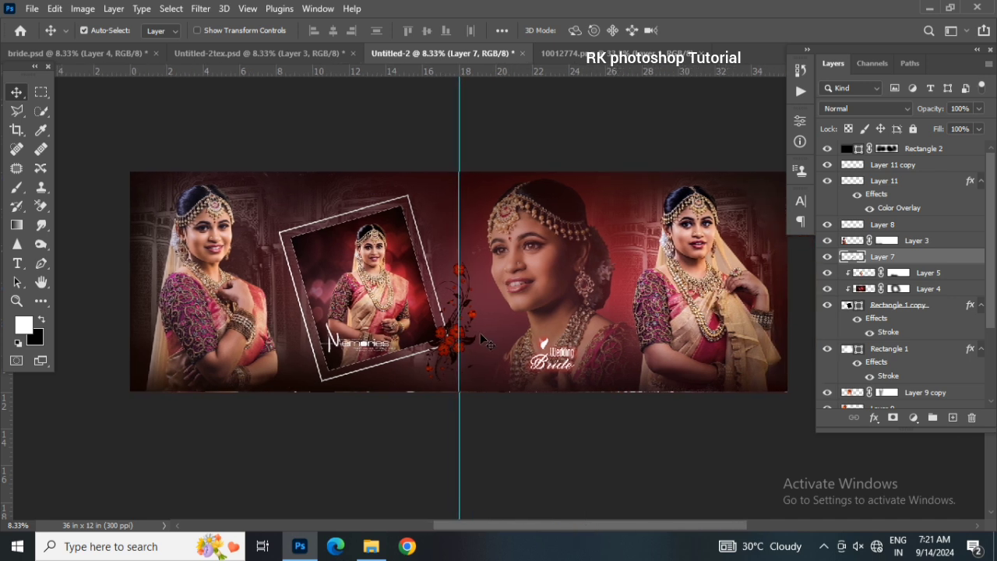
key(Tab)
key(ctrl+plus)
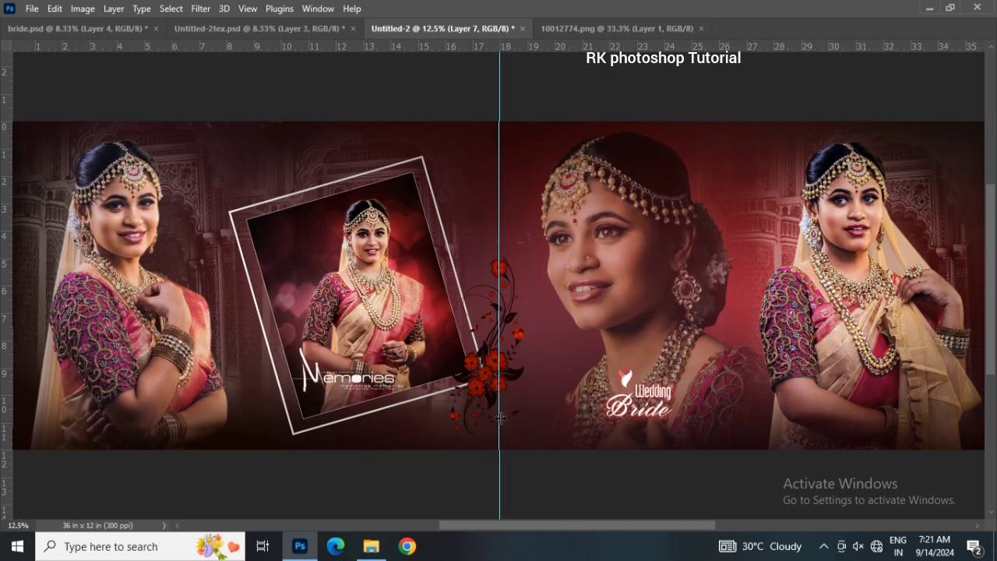
drag(499, 418, 2, 377)
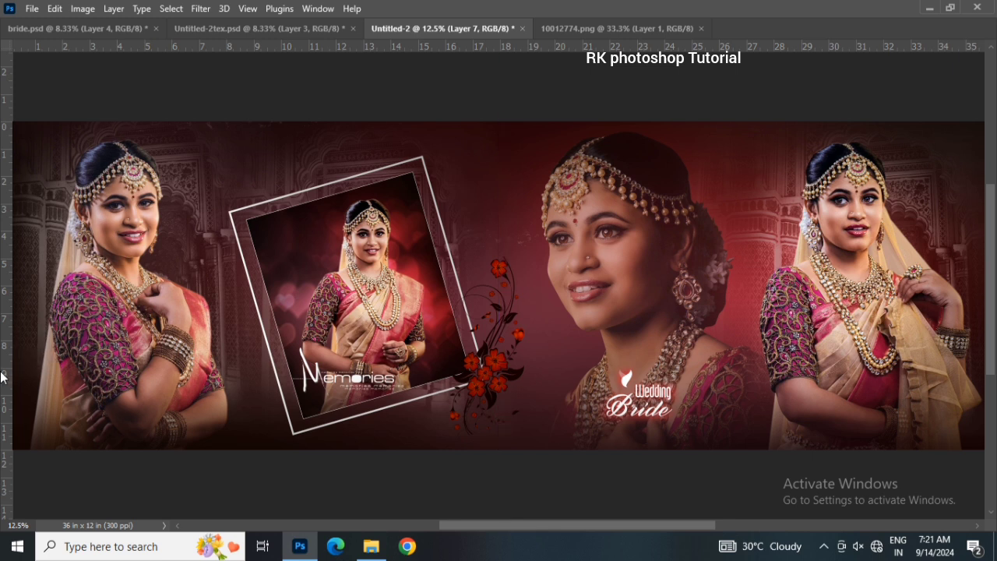